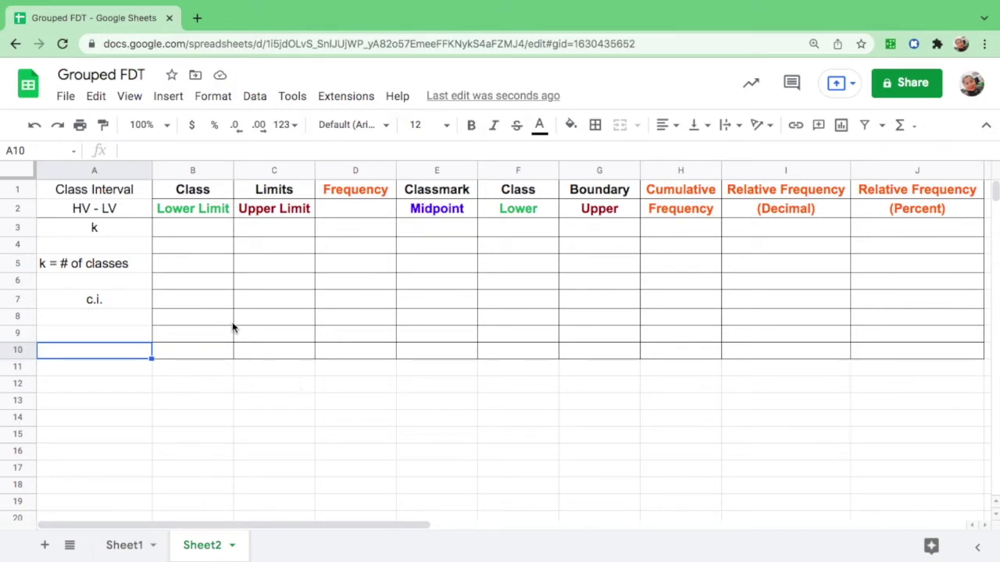
Review the frequency distribution table's headers on Sheet2, from Class Interval through Relative Frequency (Percent).
click(114, 197)
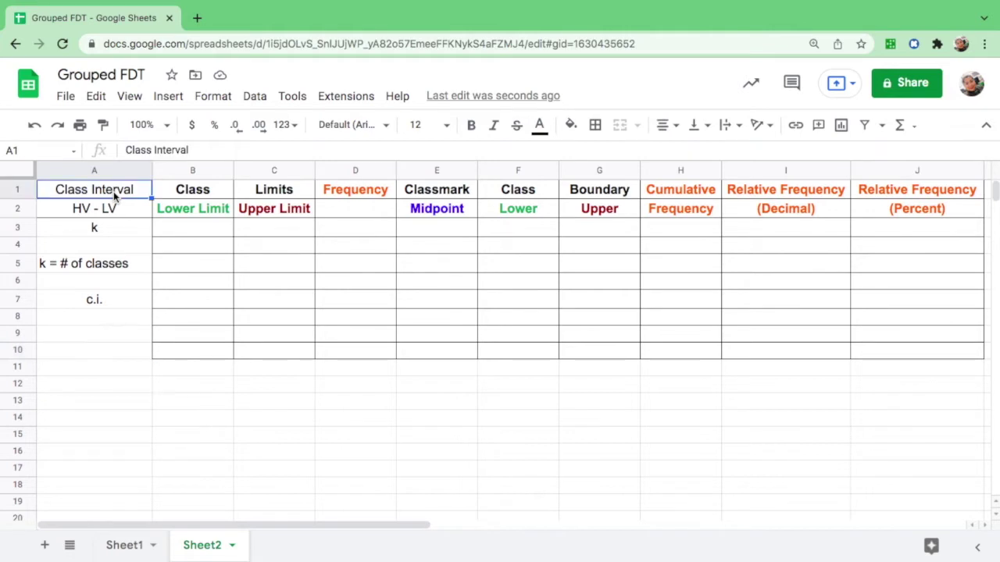
click(217, 192)
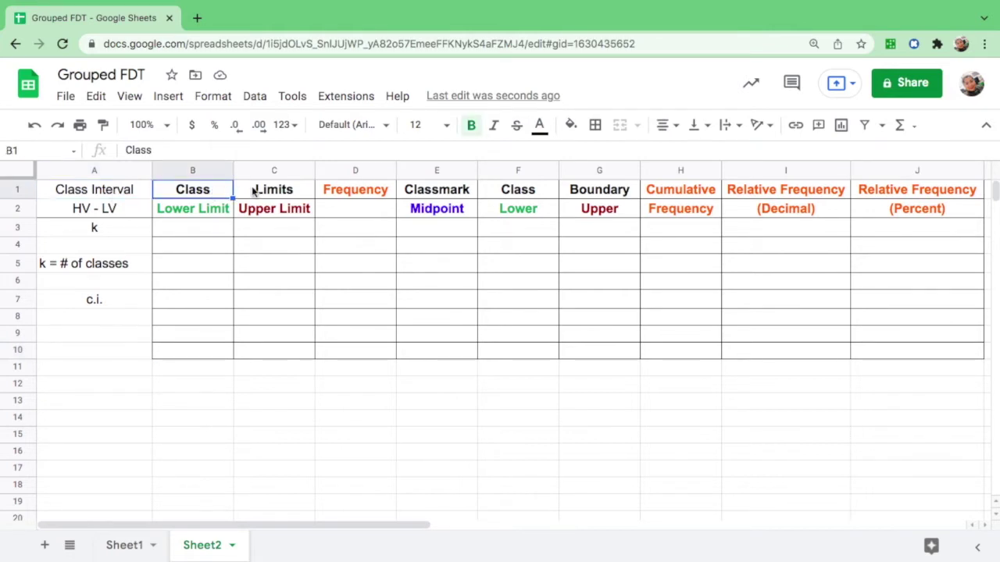
click(214, 212)
click(278, 216)
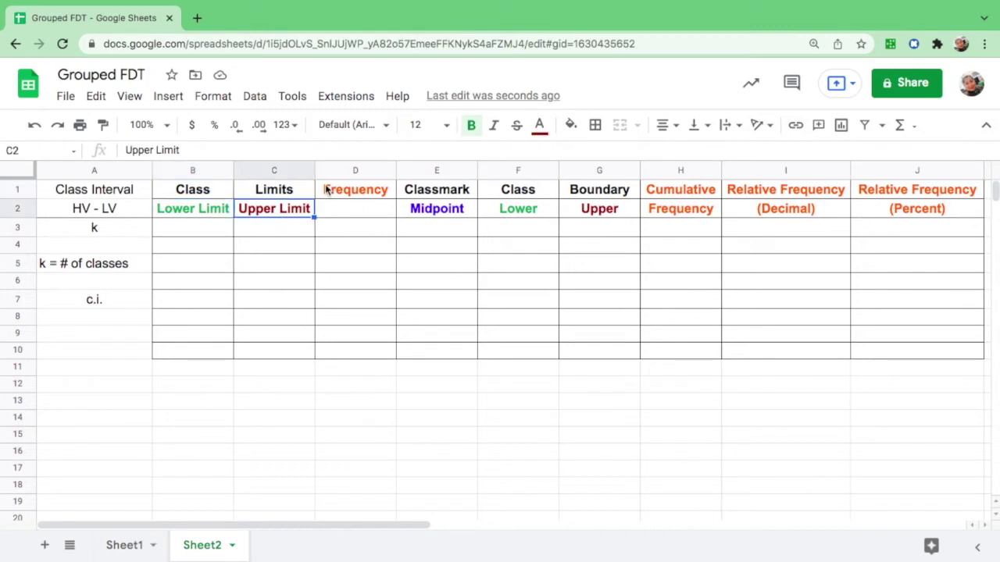
click(371, 192)
click(427, 213)
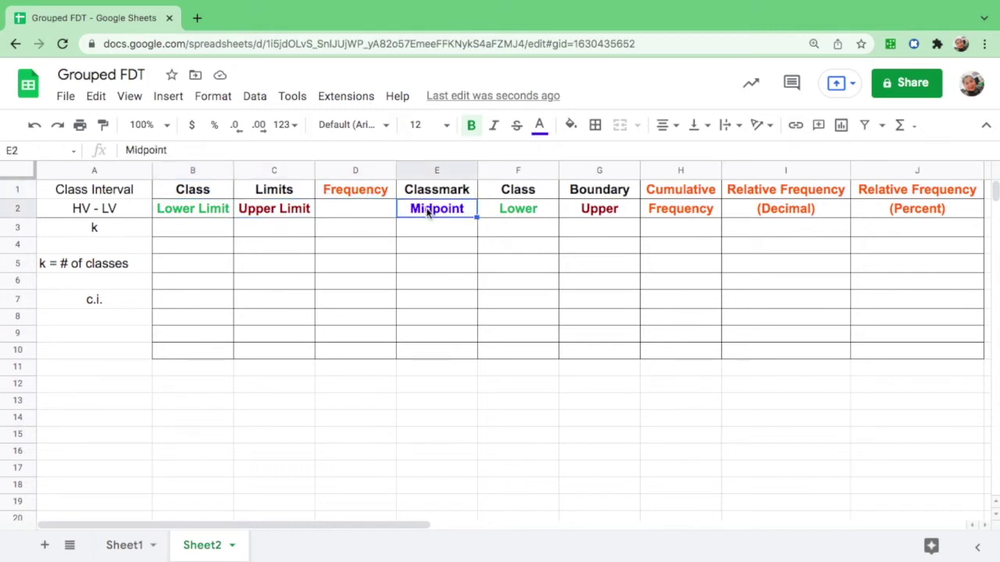
click(438, 193)
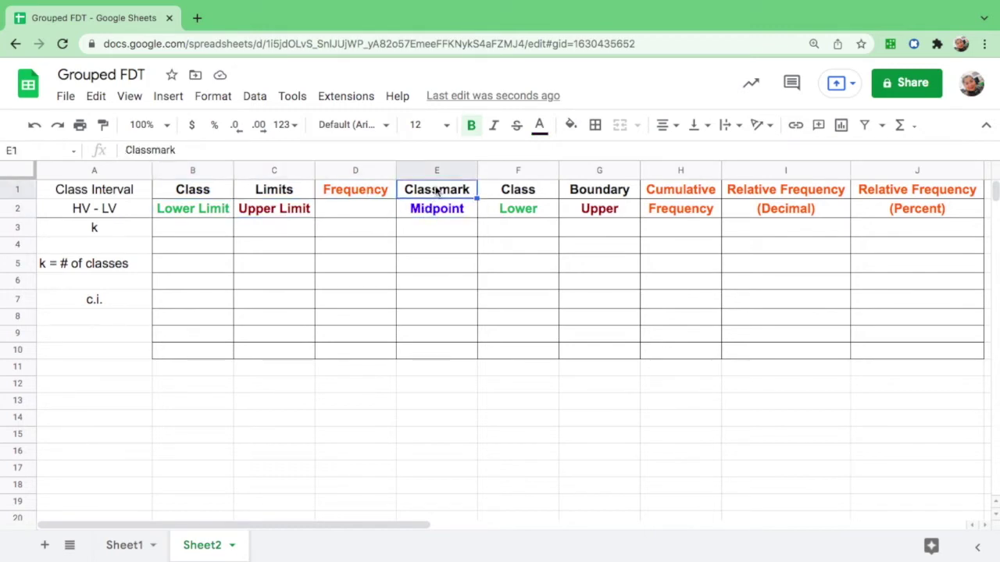
click(539, 193)
click(531, 213)
click(602, 213)
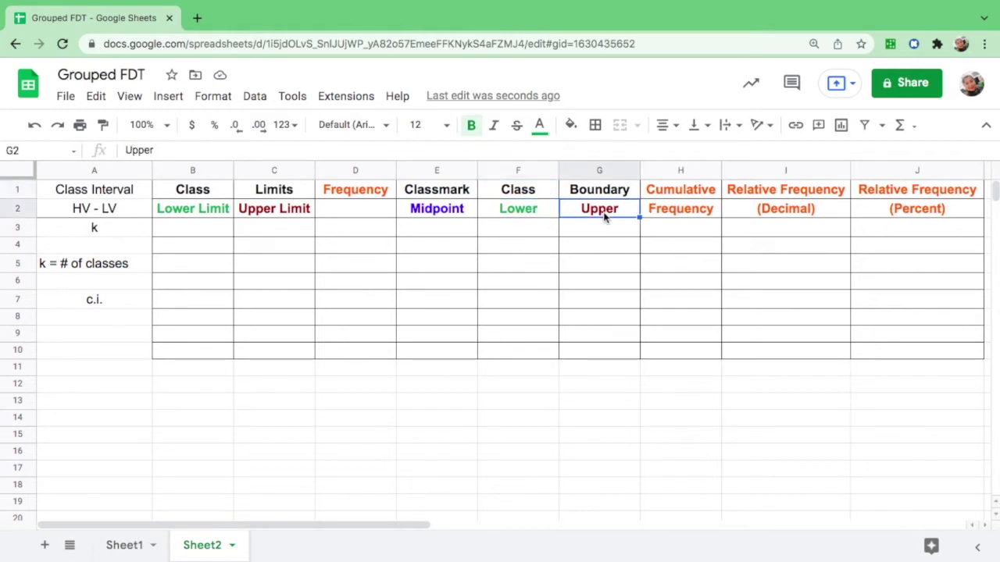
click(681, 190)
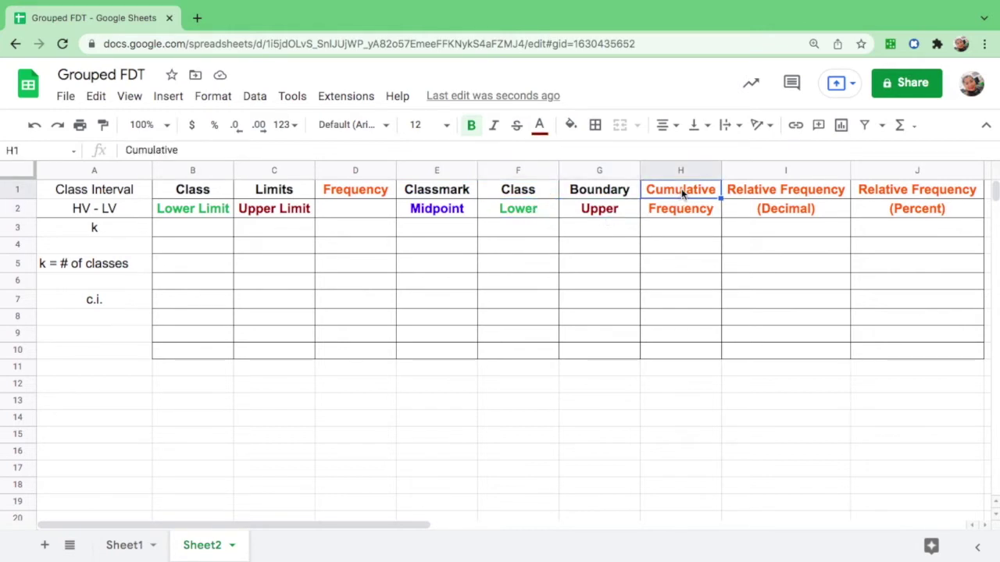
click(769, 194)
click(780, 210)
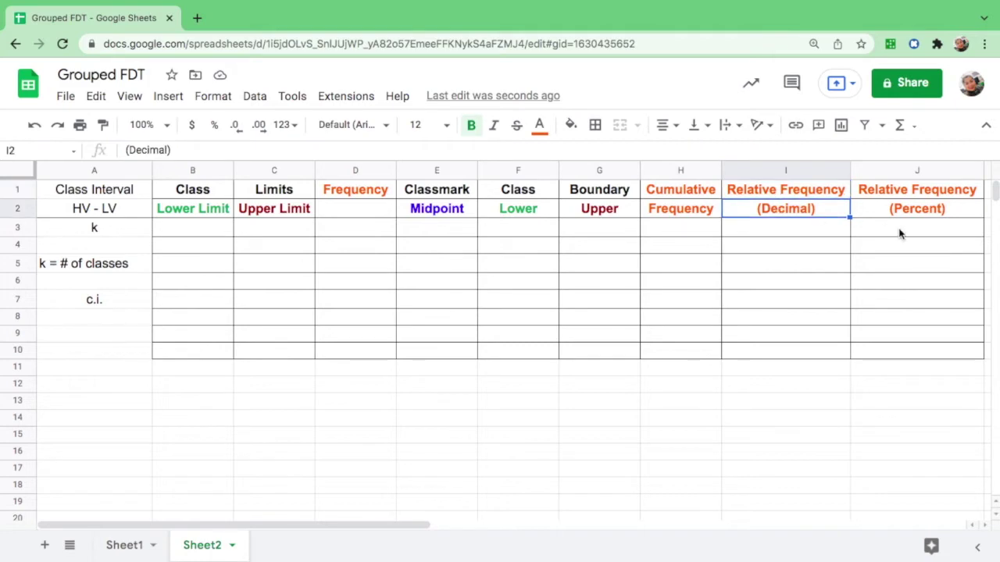
click(920, 217)
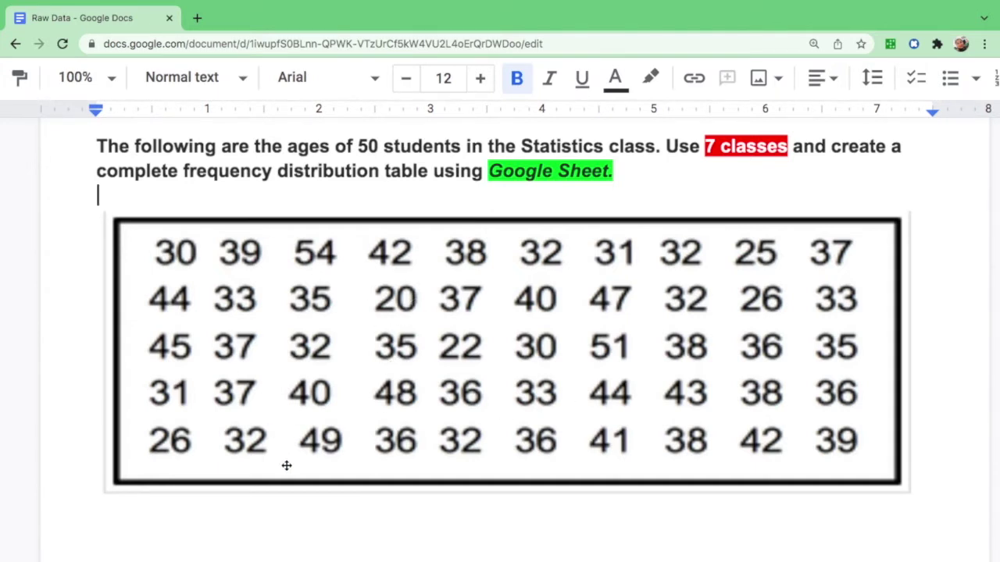
Return to the Grouped FDT spreadsheet, open Sheet1 and check the ages in column A against the Raw Data document.
key(ctrl+Left)
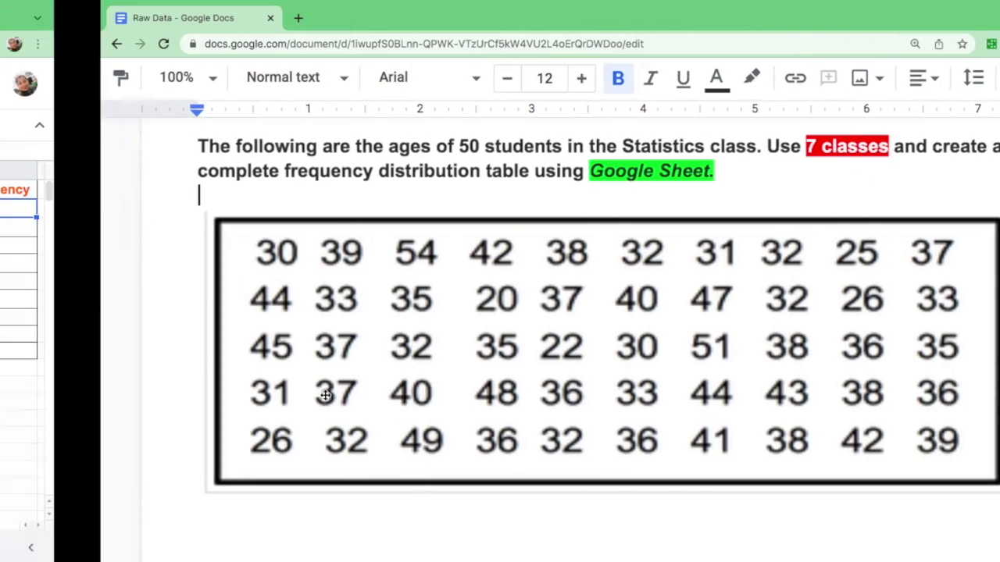
click(124, 546)
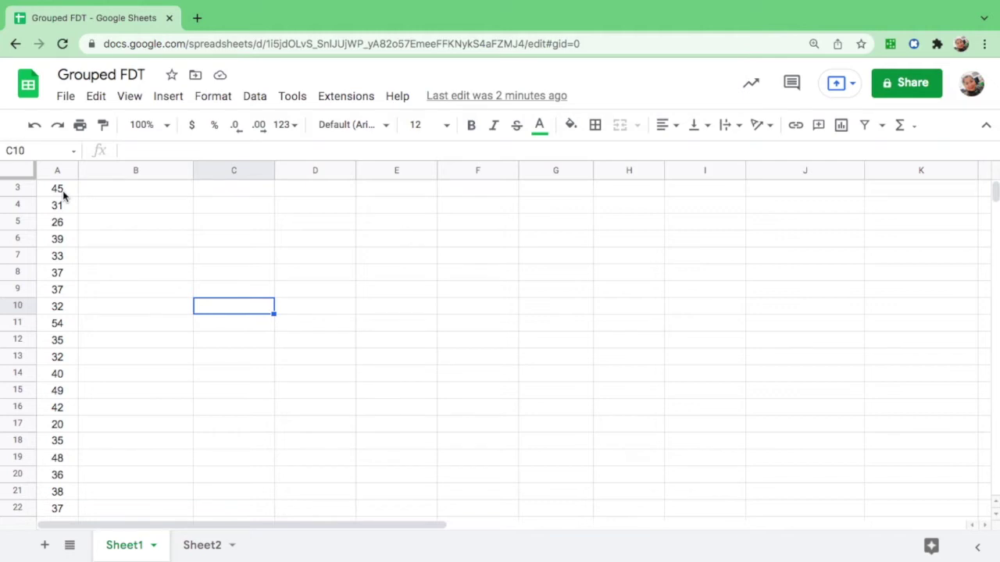
key(ctrl+Right)
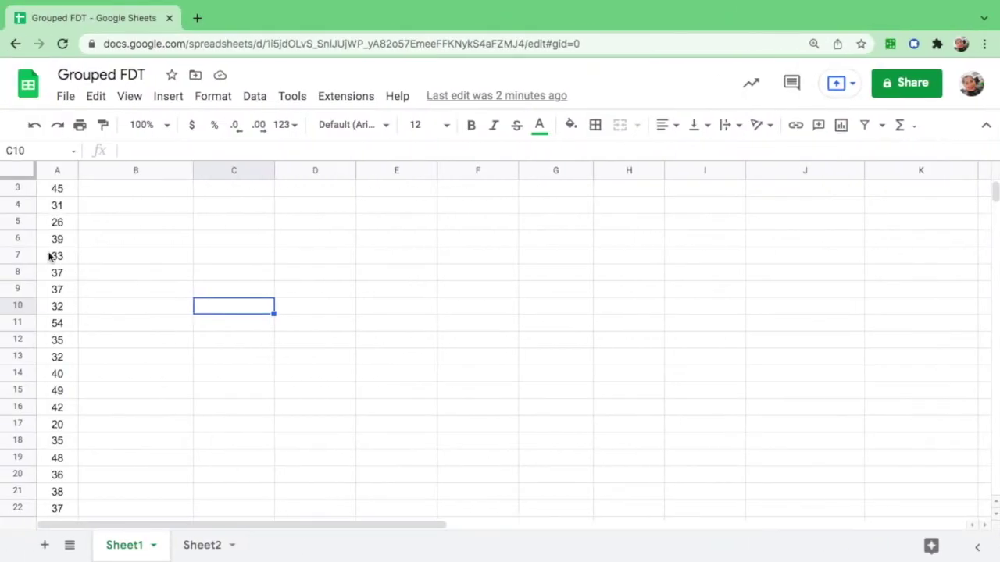
click(50, 256)
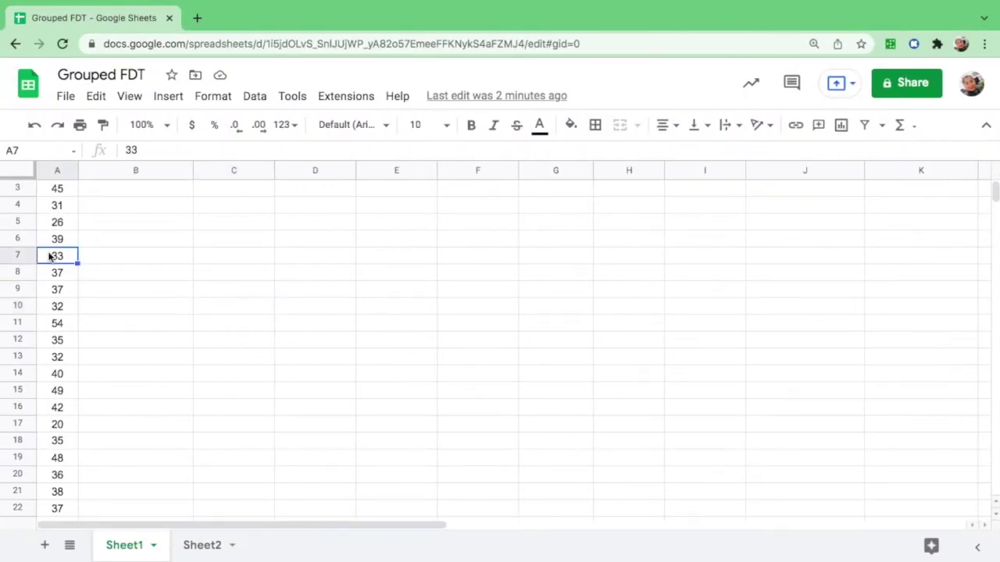
key(Up)
key(Up)
key(Up)
key(Up)
key(Up)
key(Up)
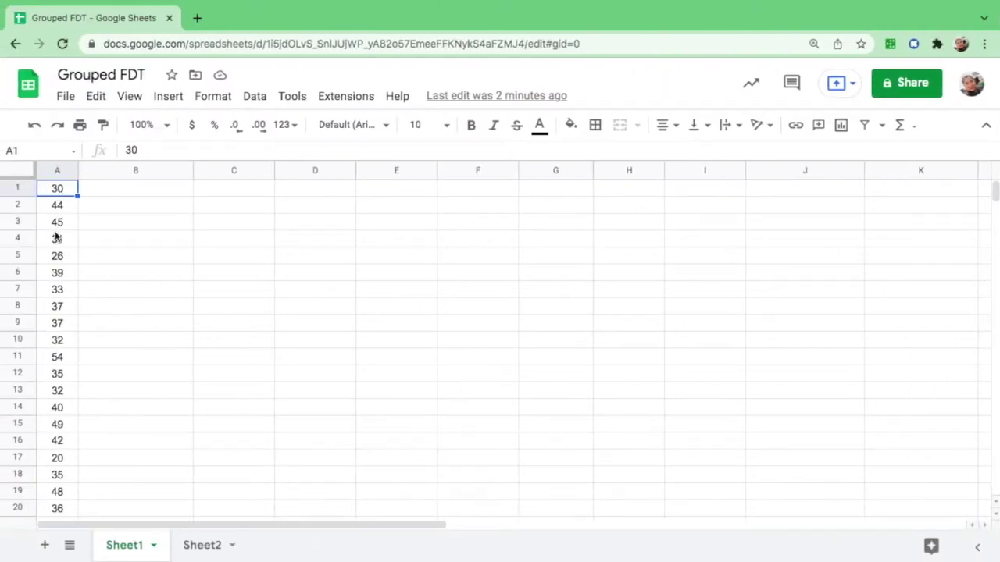
Sort Sheet1 by column A from A to Z to put the ages in ascending order.
click(57, 170)
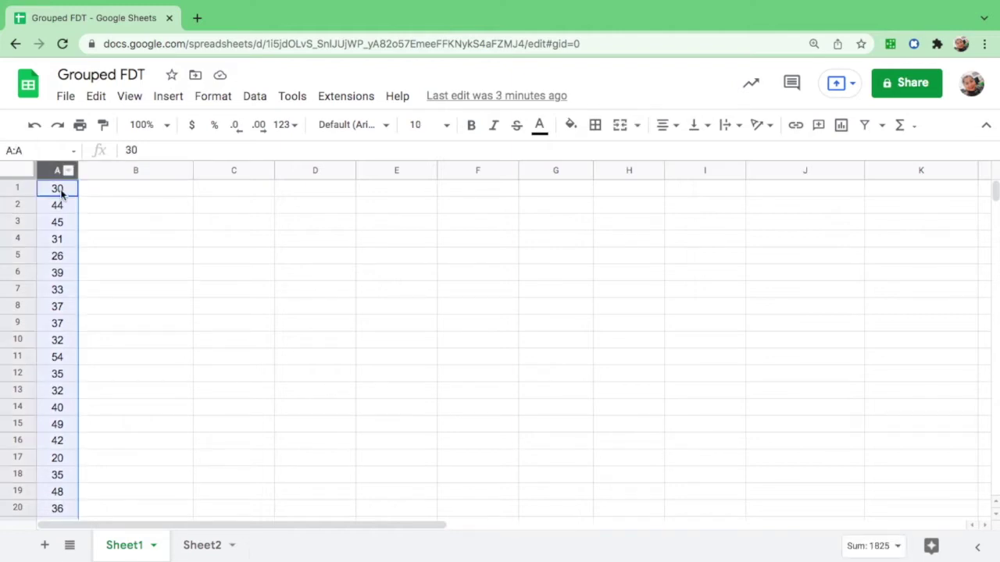
right_click(62, 199)
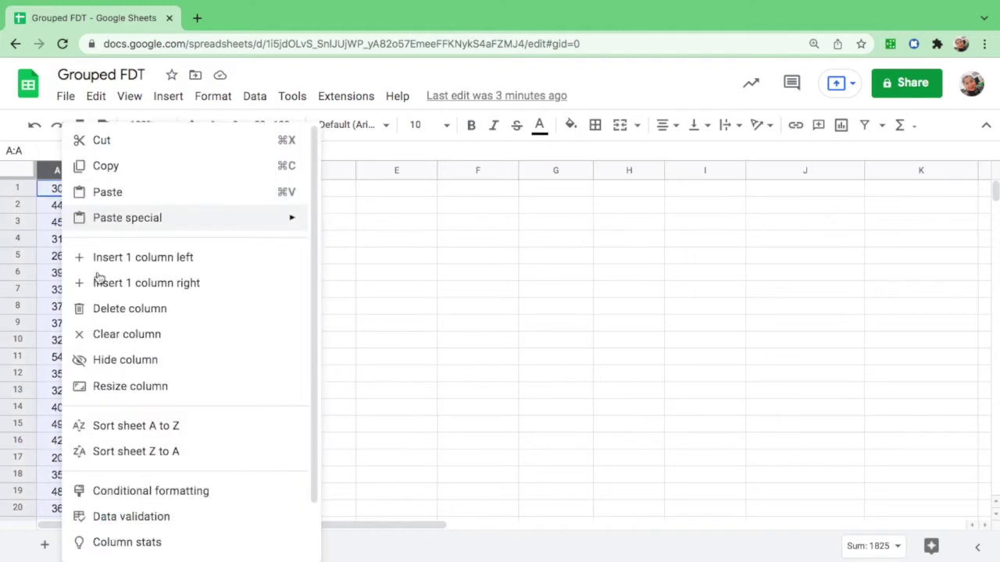
click(161, 435)
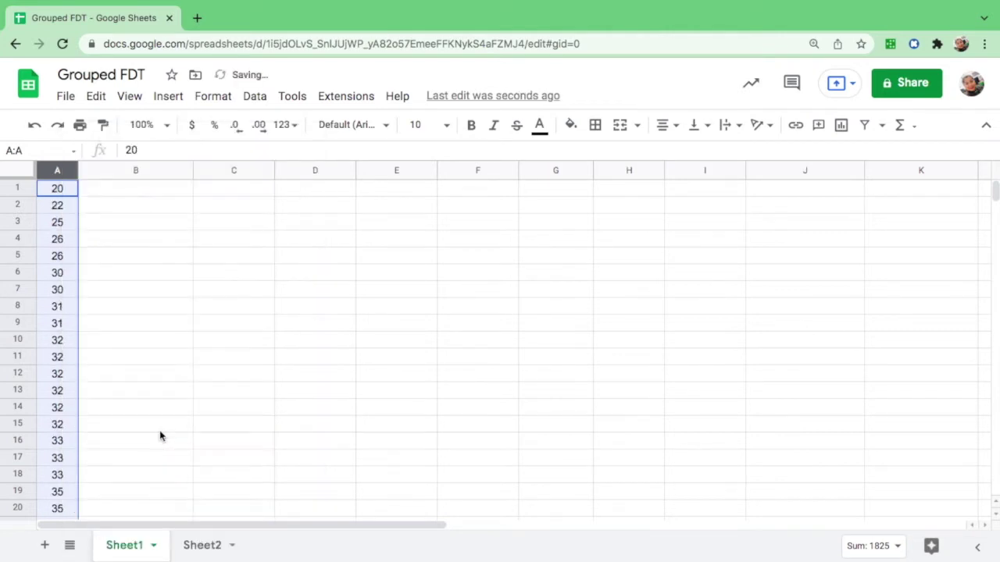
Look through the sorted ages in column A down to the last entries and return to cell A1.
click(66, 375)
key(Down)
key(Down)
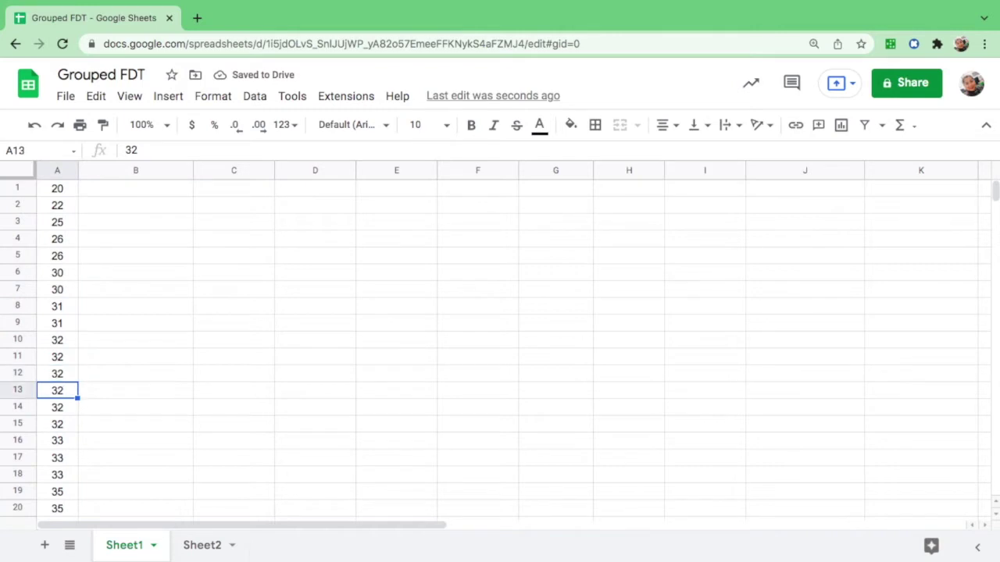
key(Down)
key(Down)
key(Down)
key(Down)
key(Down)
key(Down)
key(Down)
key(Down)
key(Down)
key(Down)
key(Down)
key(Down)
key(Down)
key(Down)
key(Down)
key(Down)
key(Down)
key(Down)
key(Down)
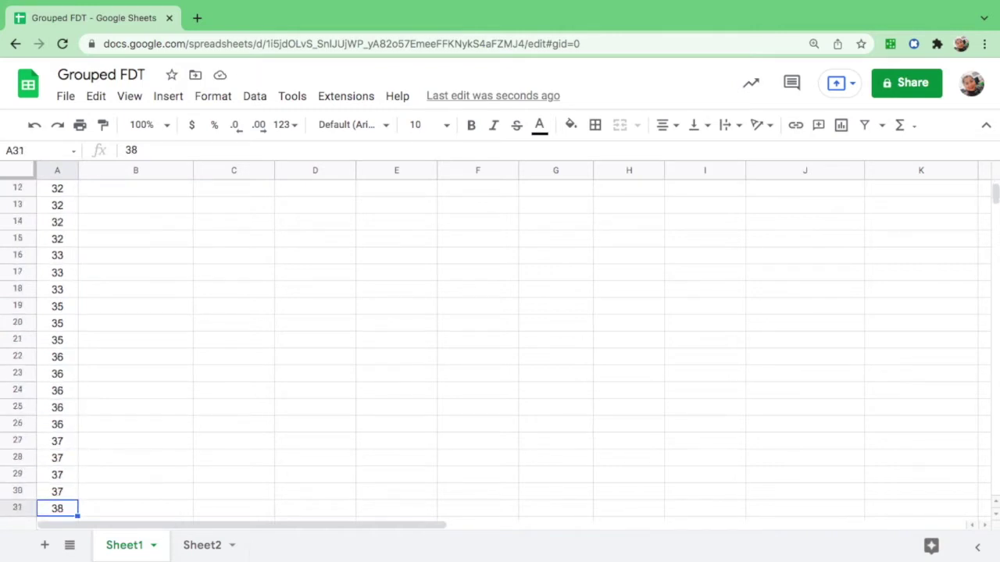
key(Down)
key(Down)
key(Down)
key(Down)
key(Down)
key(Down)
key(Down)
key(Down)
key(Down)
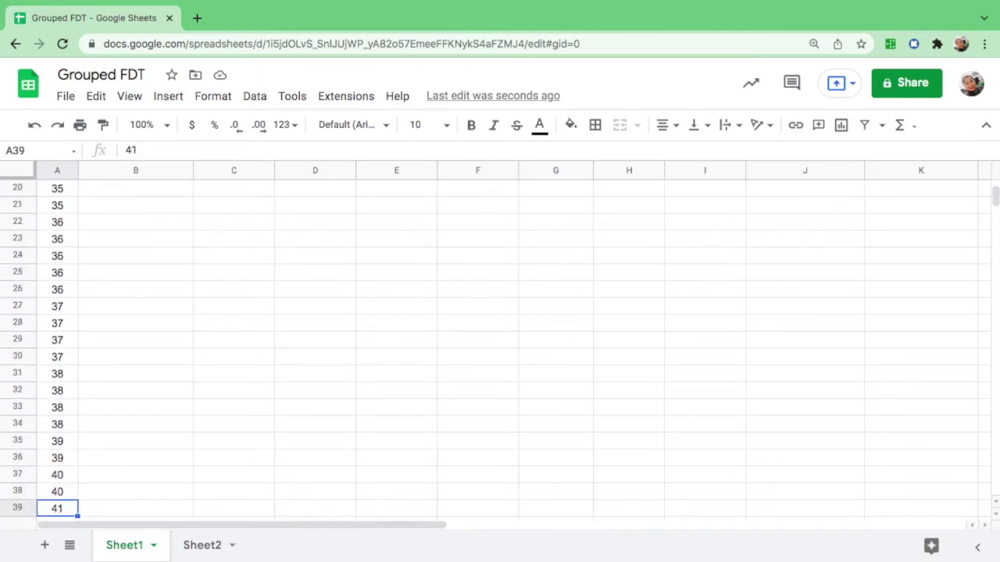
key(Down)
key(Down)
key(Down)
key(Down)
key(Down)
key(Down)
key(Down)
key(Down)
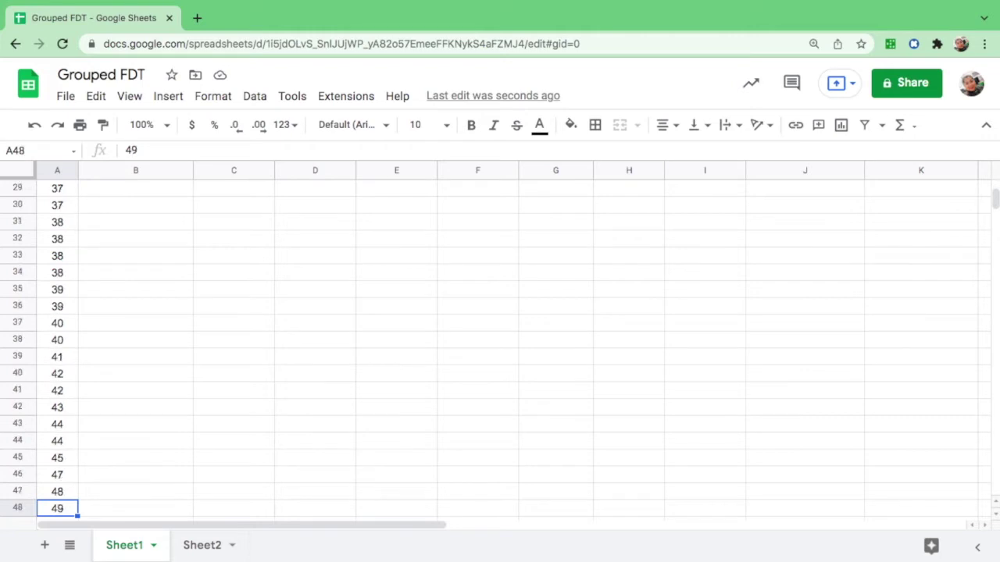
key(Down)
key(Up)
key(Up)
key(Up)
key(Up)
key(Up)
key(Up)
key(Up)
key(Up)
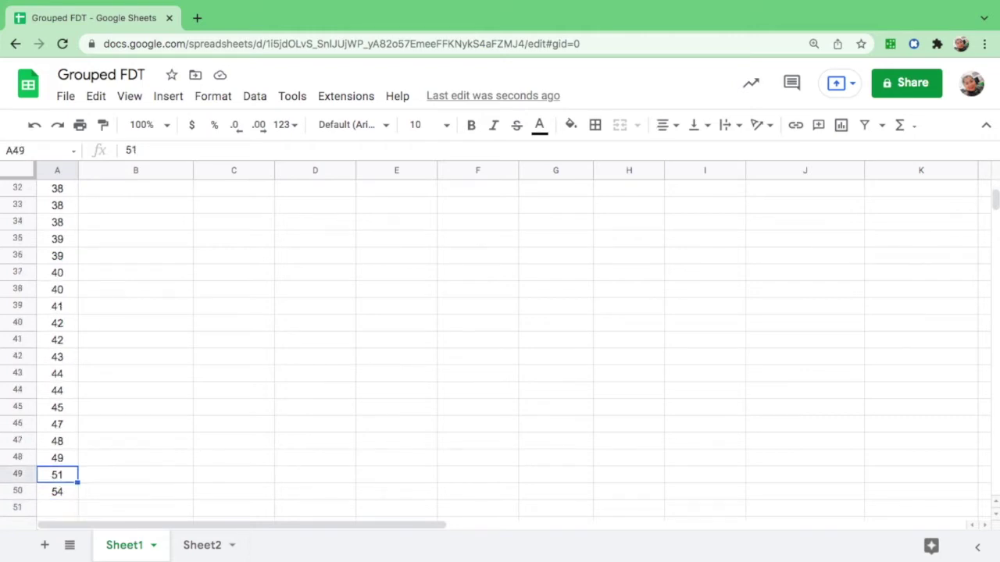
key(Up)
key(Up)
key(Up)
key(Up)
key(Up)
key(Up)
key(Up)
key(Up)
key(Up)
key(Up)
key(Up)
key(Up)
key(Up)
key(Up)
key(Up)
key(Up)
key(Up)
key(Up)
key(Up)
key(Up)
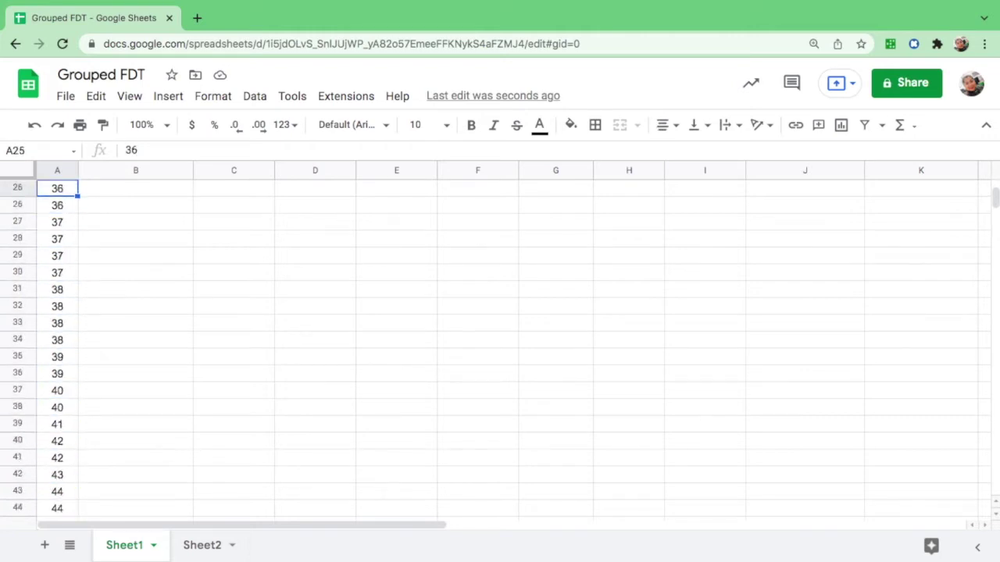
key(Up)
key(Up)
key(Up)
key(Up)
key(Up)
key(Up)
key(Up)
key(Up)
key(Up)
key(Up)
key(Up)
key(Up)
key(Up)
key(Up)
key(Up)
key(Up)
key(Up)
key(Up)
key(Up)
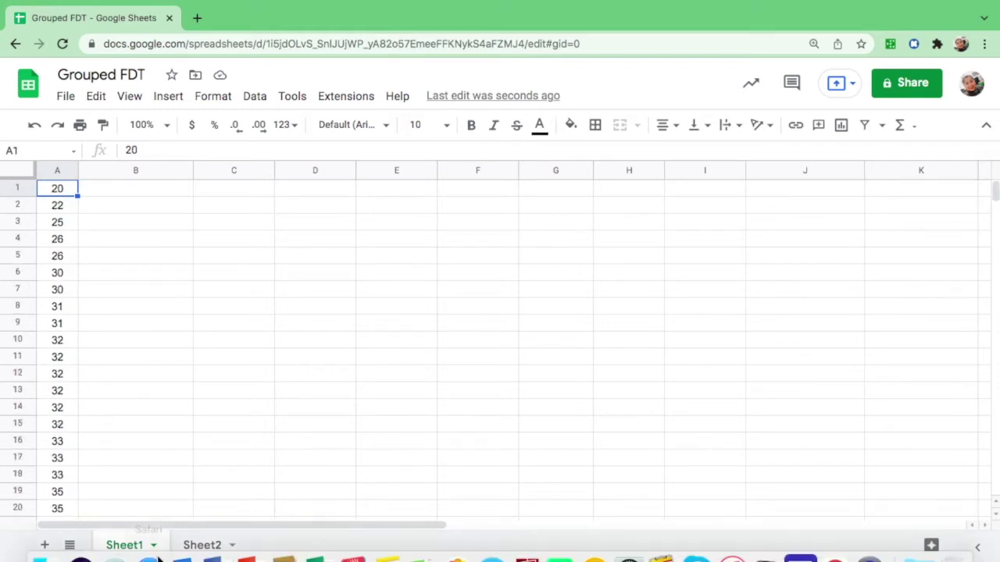
Copy the whole frequency distribution table template from Sheet2 and paste it into Sheet1 starting at cell B1.
click(212, 547)
drag(62, 190, 917, 367)
key(ctrl+c)
key(ctrl+shift+Page_Up)
click(152, 195)
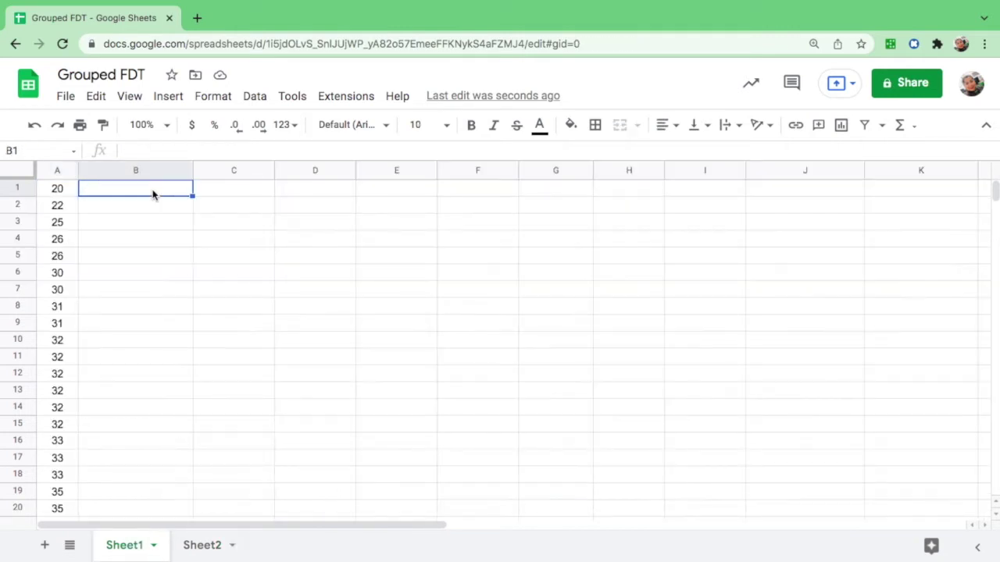
key(ctrl+v)
click(276, 452)
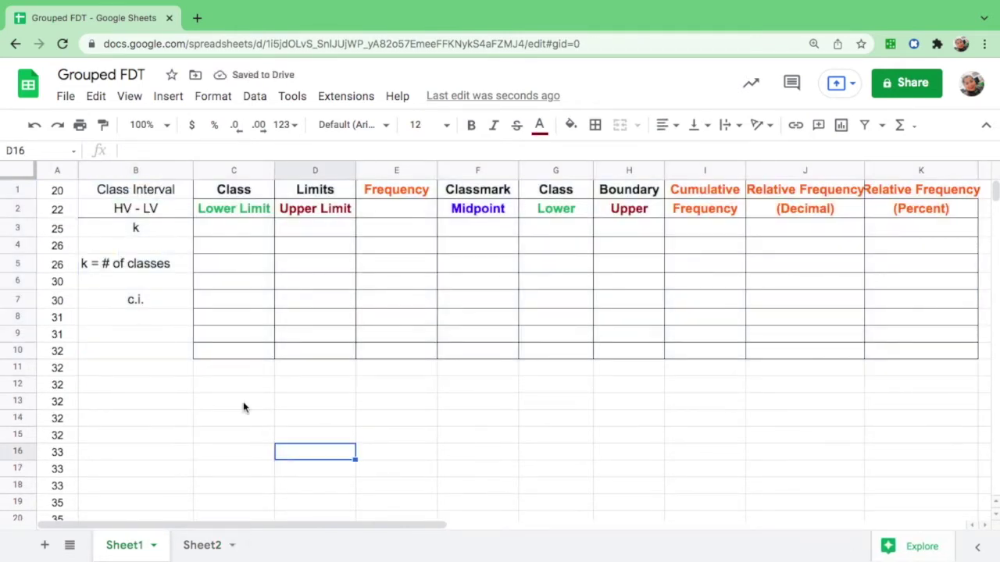
Review the class interval formula notes in column B and check the required number of classes in the Raw Data document.
click(156, 195)
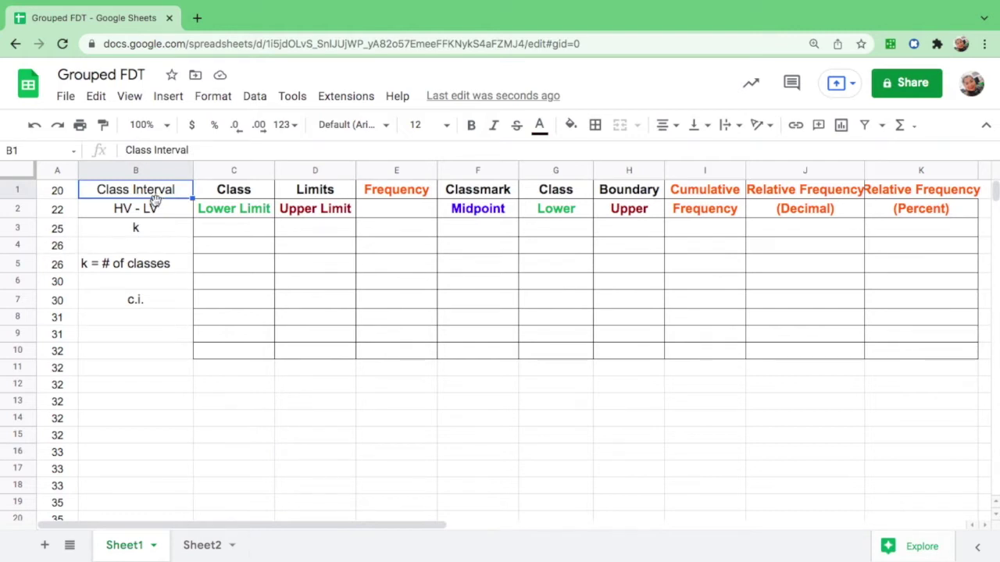
click(168, 210)
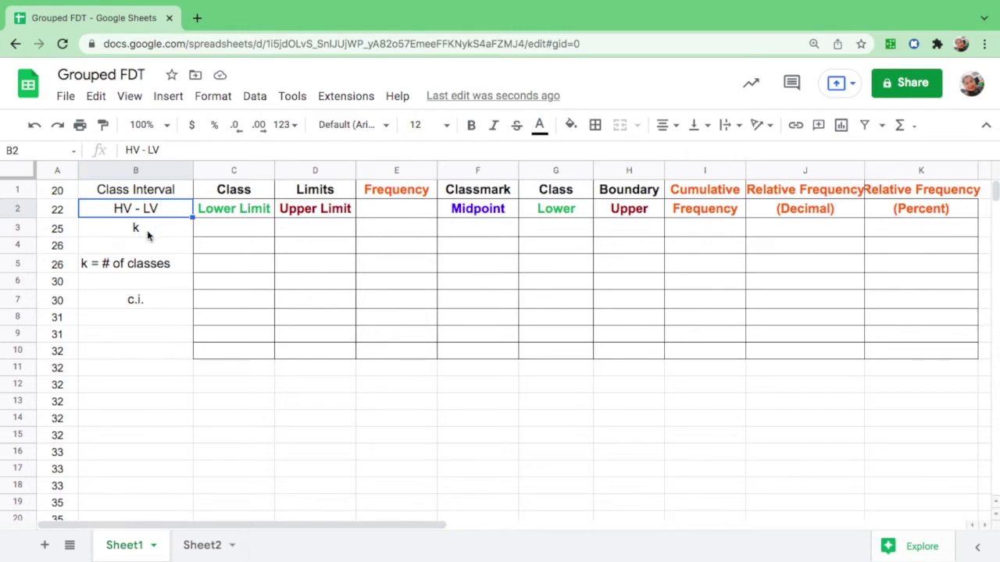
click(147, 235)
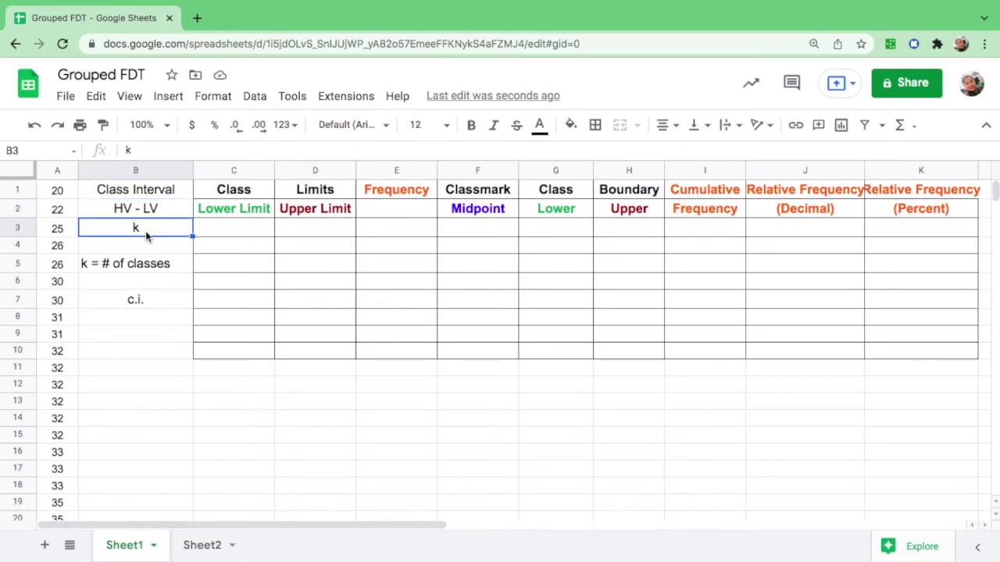
click(173, 270)
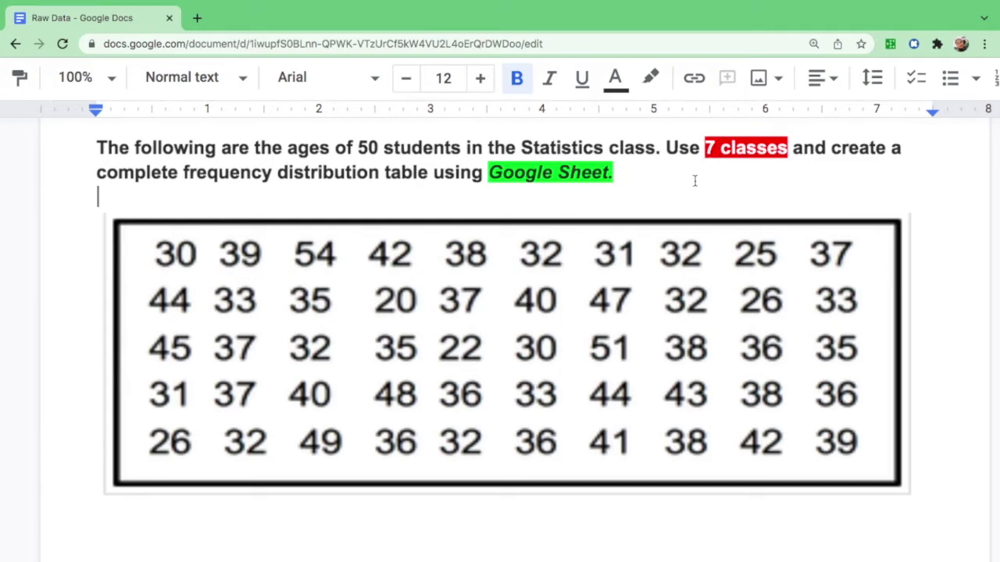
key(ctrl+Left)
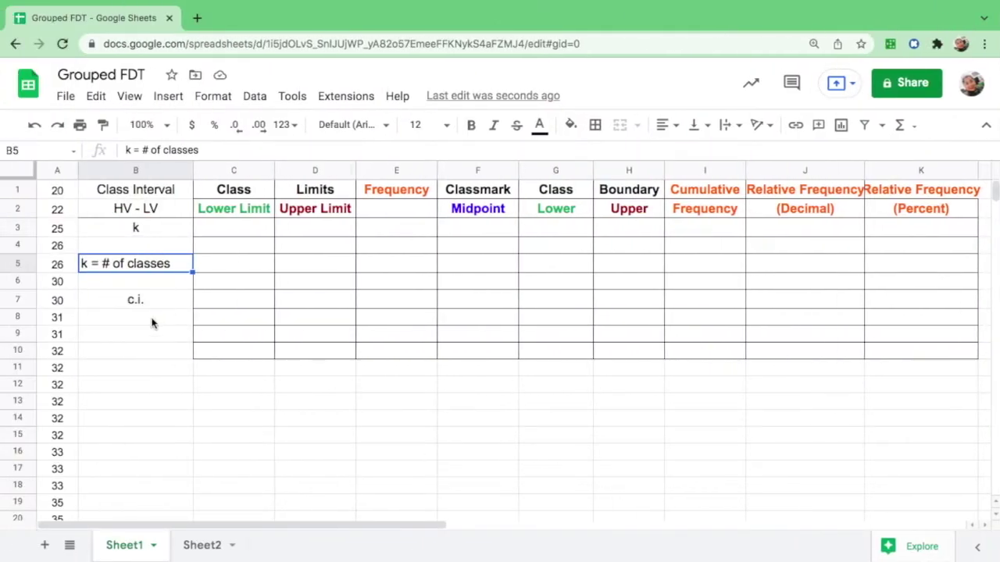
Calculate the class interval in cell B8 with the formula =(54-20)/7, using the highest age, lowest age and number of classes.
click(152, 319)
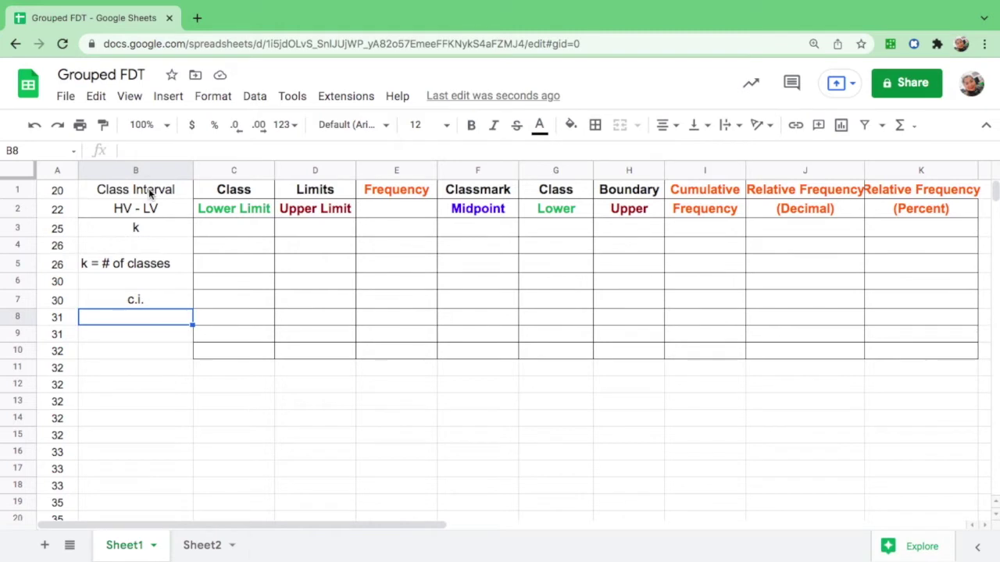
scroll(63, 413, down, 6)
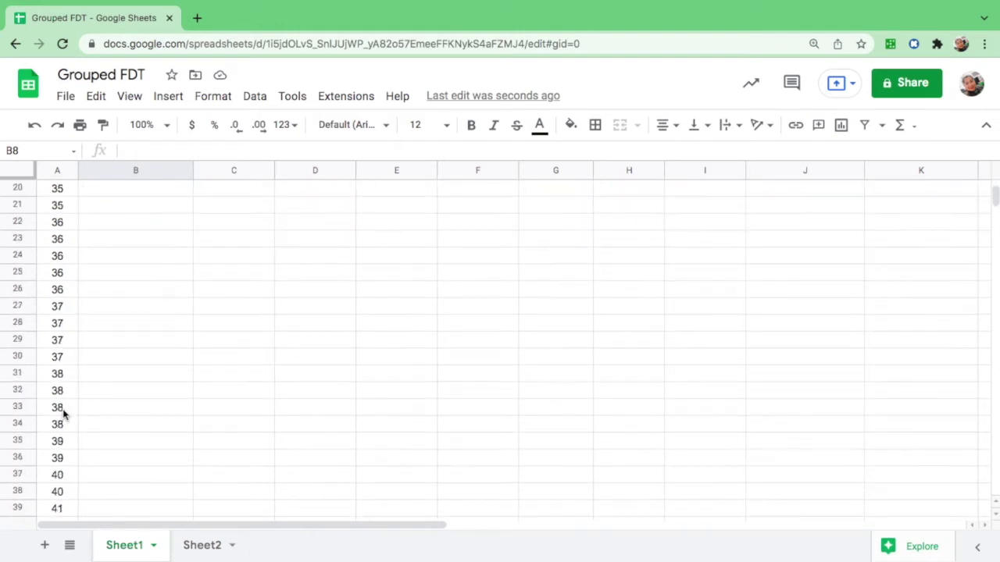
scroll(63, 414, down, 4)
scroll(63, 495, up, 10)
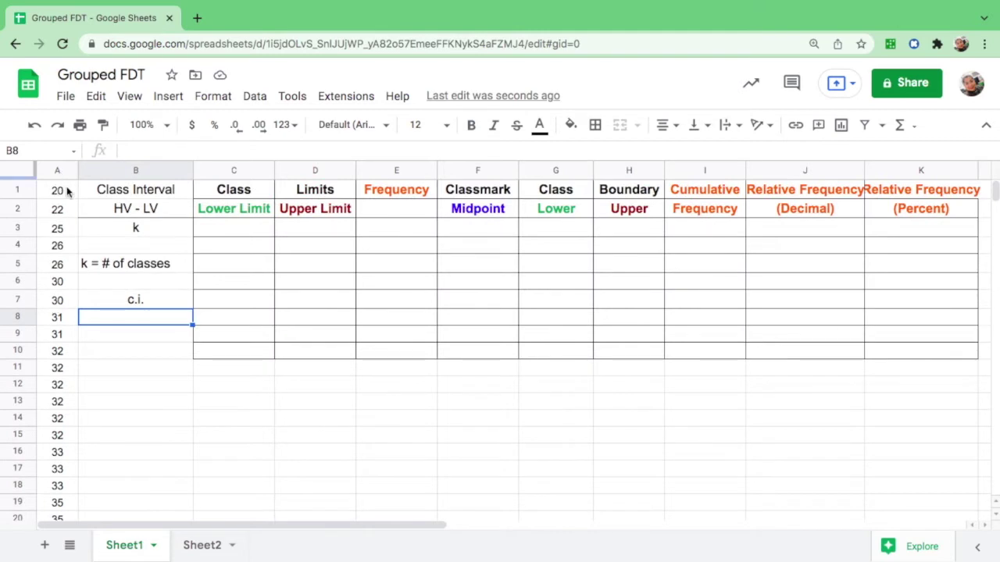
text(=)
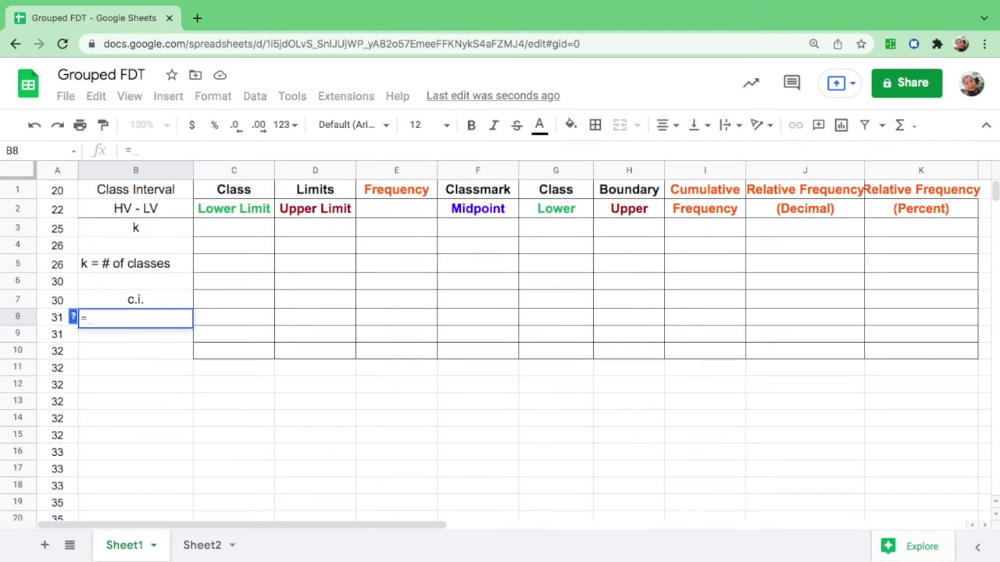
text((54-20)
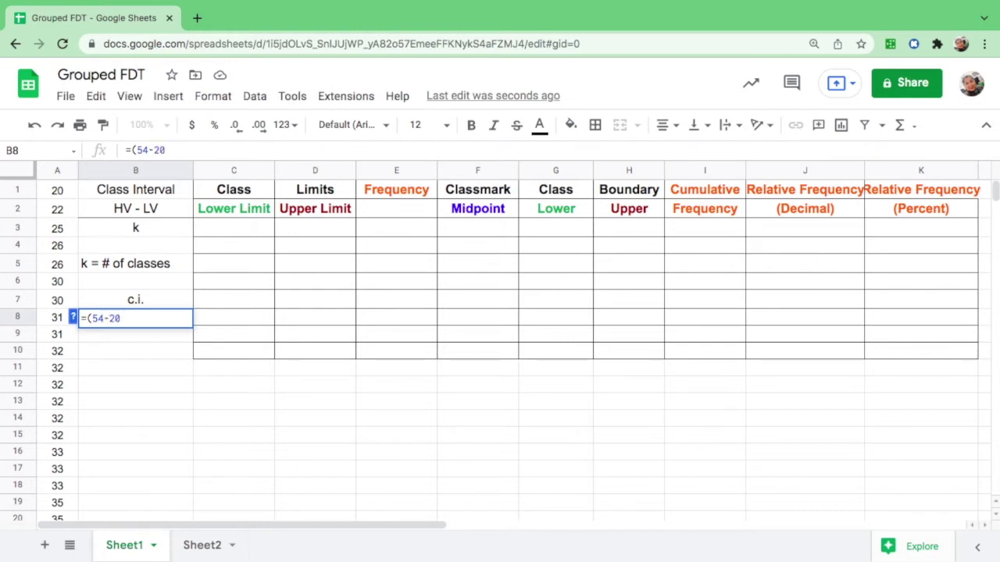
text()/)
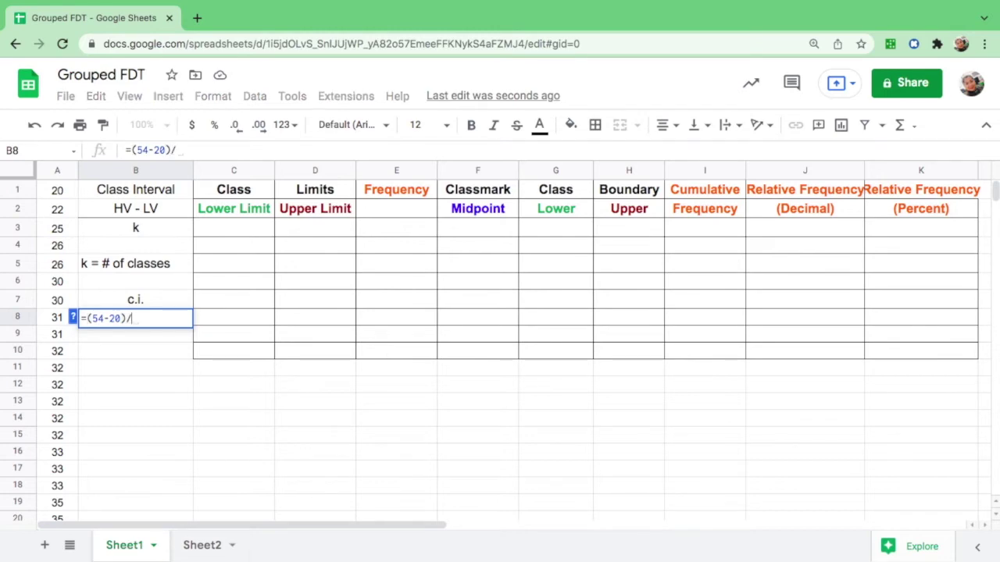
key(ctrl+Right)
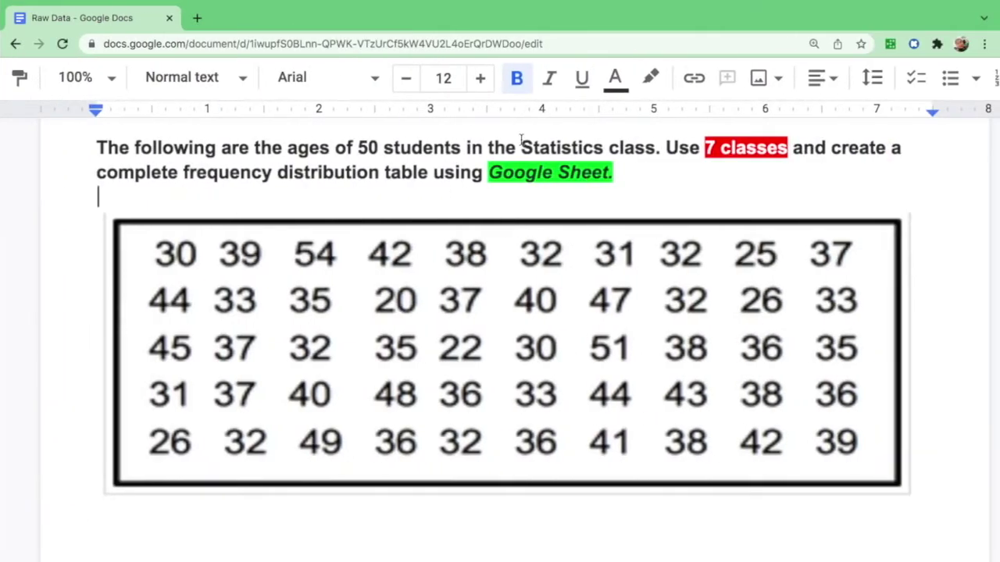
key(ctrl+Left)
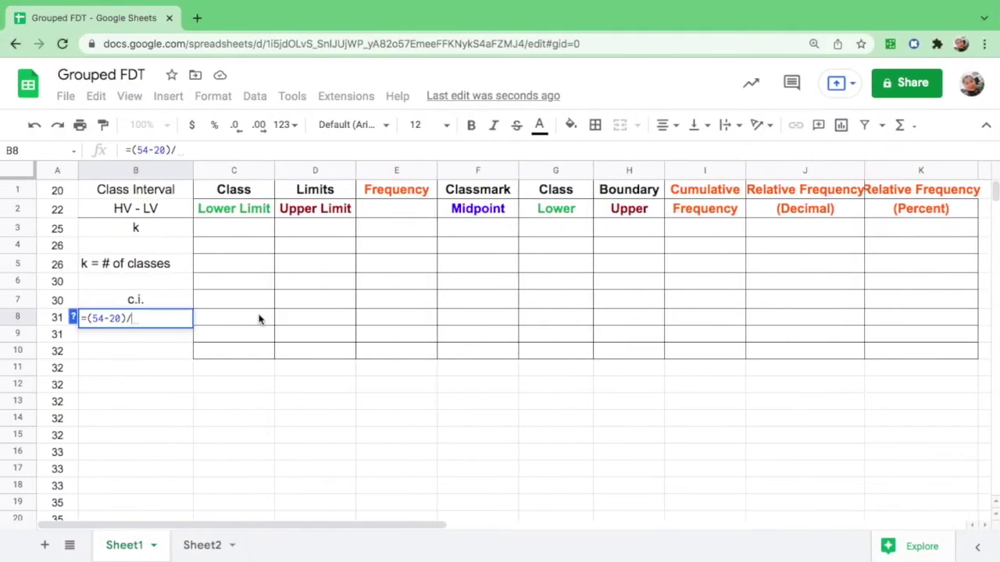
text(7)
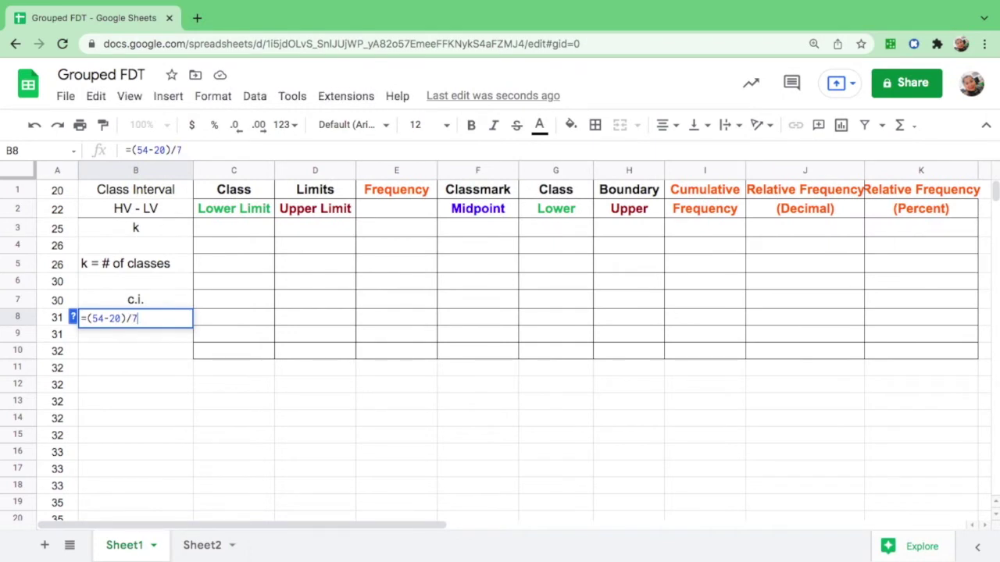
key(Return)
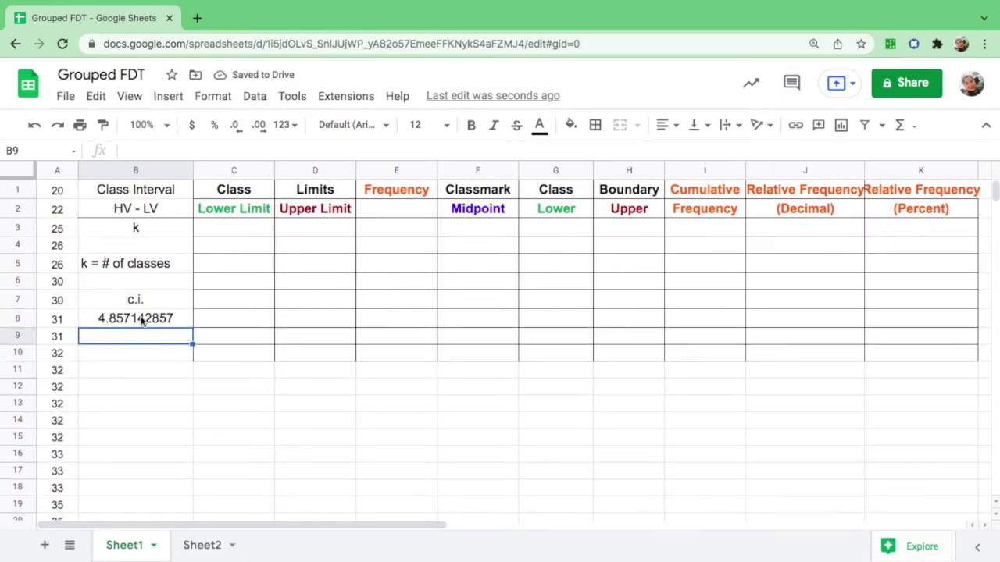
Reduce the decimal places of the class interval in B8 until it displays as a whole number.
click(143, 323)
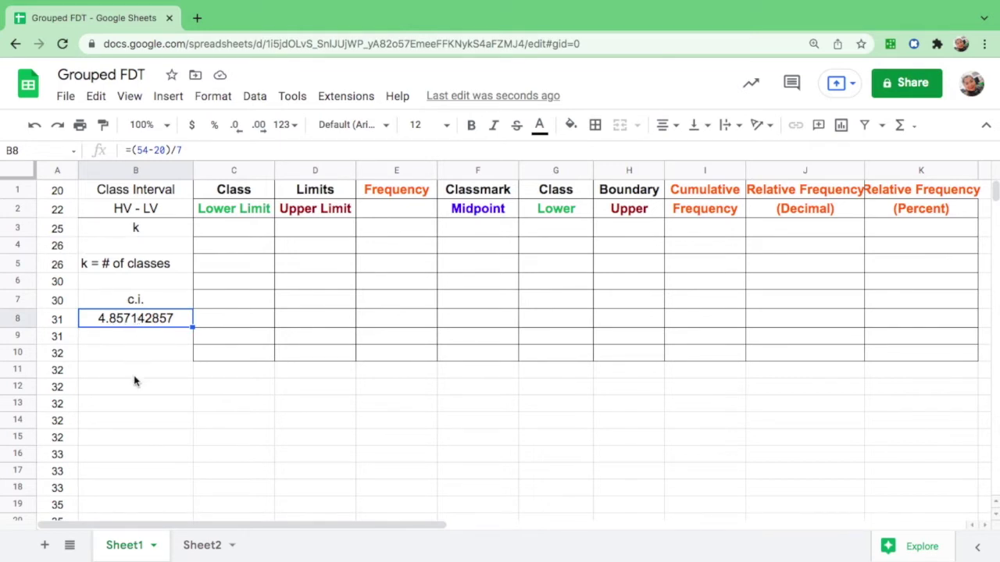
click(236, 125)
click(235, 125)
click(235, 125)
click(235, 125)
click(235, 125)
click(235, 125)
click(241, 130)
click(242, 130)
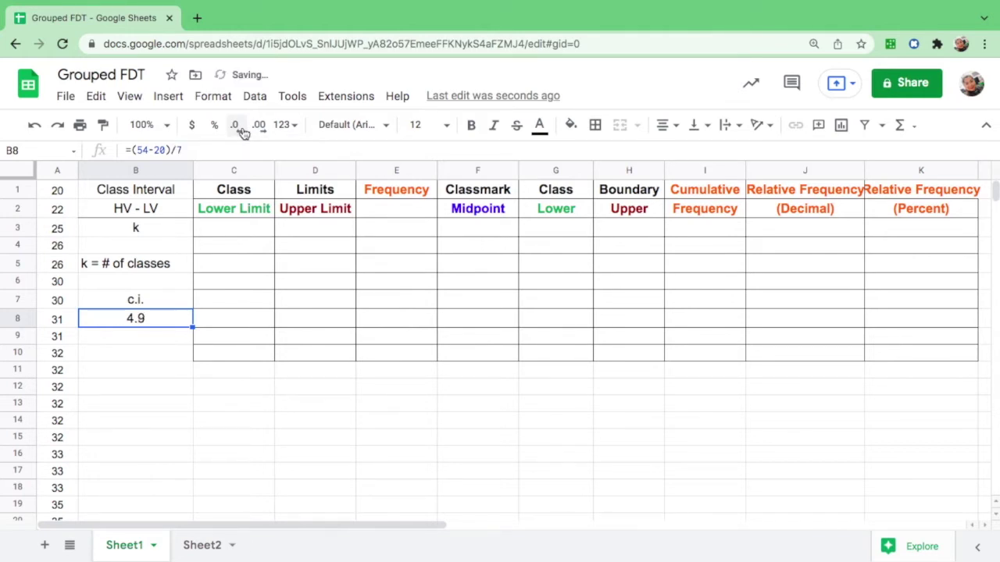
click(241, 130)
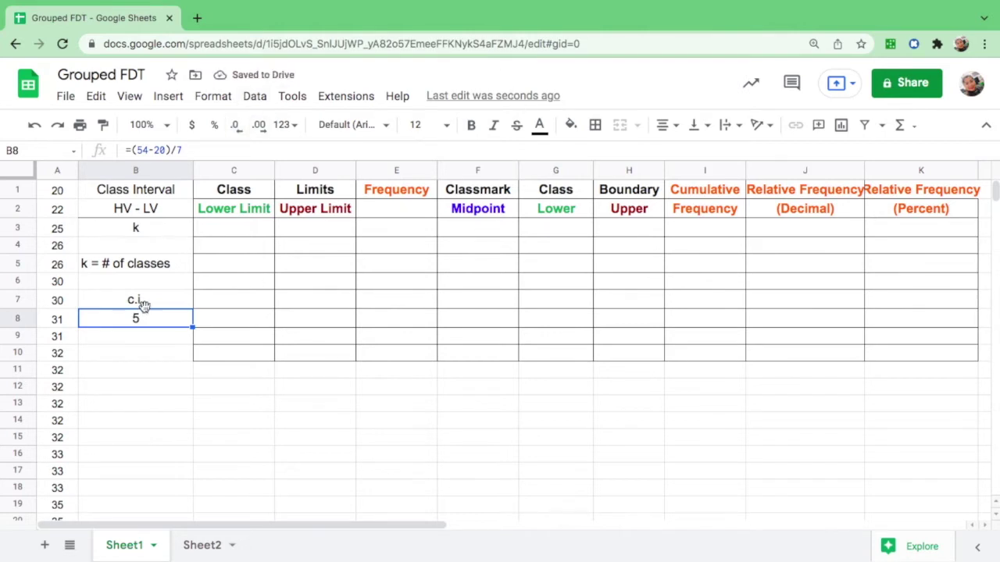
Fill the class interval cell B8 with the standard red colour.
click(571, 126)
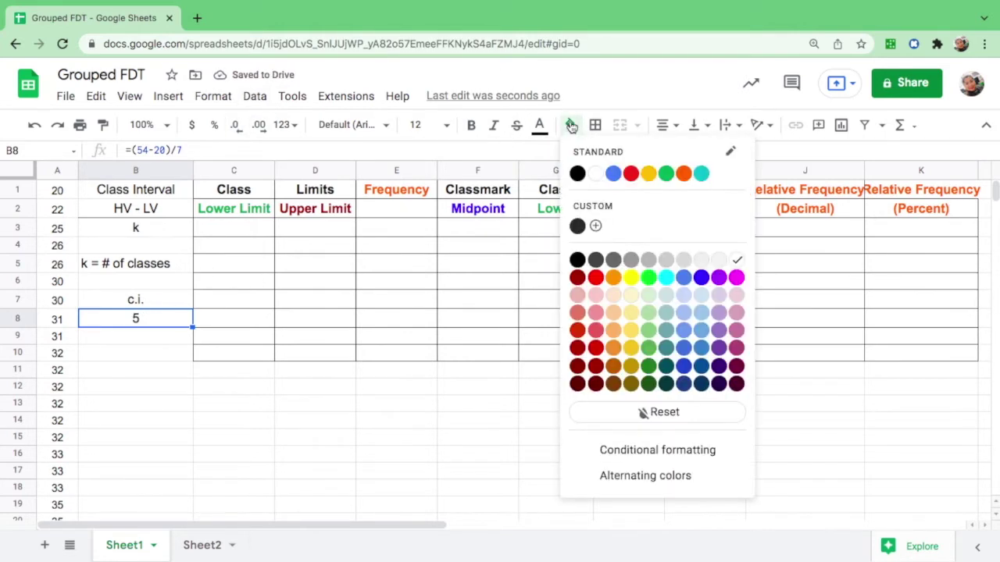
click(630, 171)
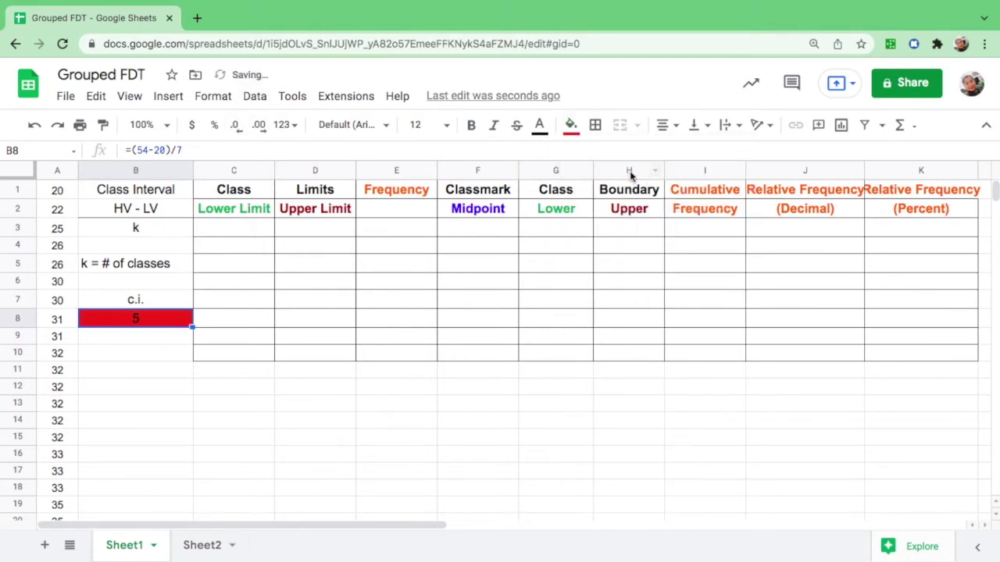
click(163, 343)
click(157, 372)
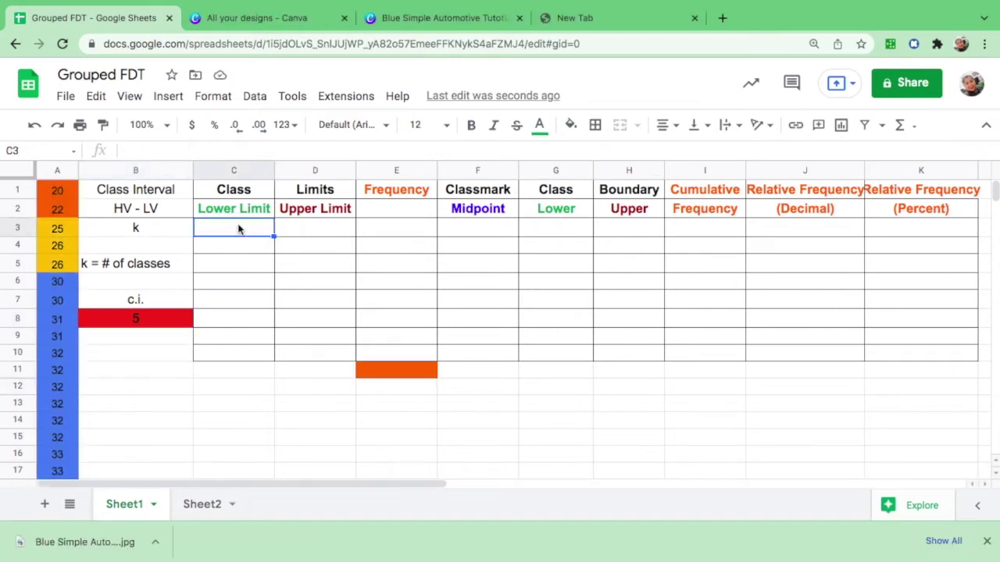
Enter the lowest age, 20, as the first lower class limit in cell C3.
click(239, 190)
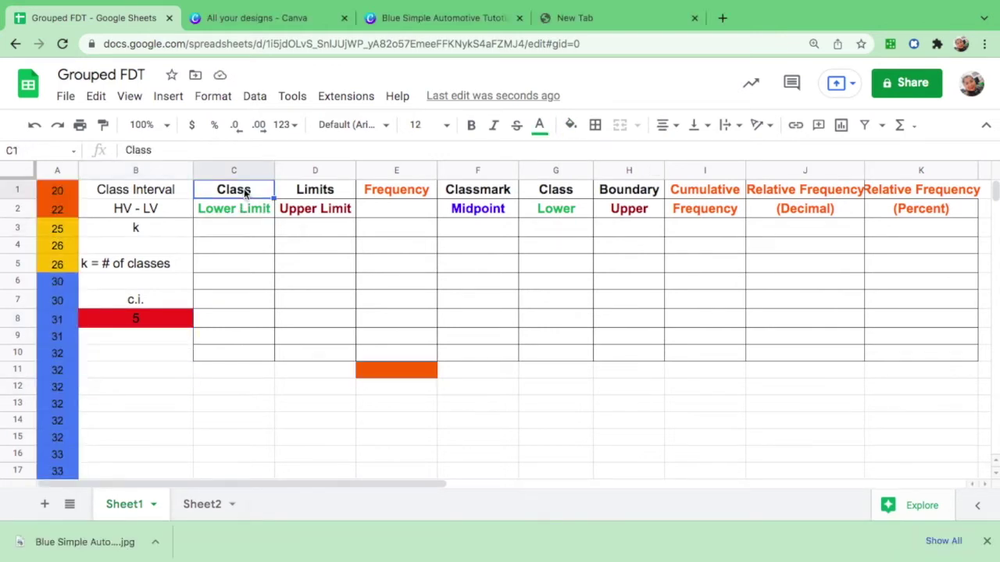
click(309, 189)
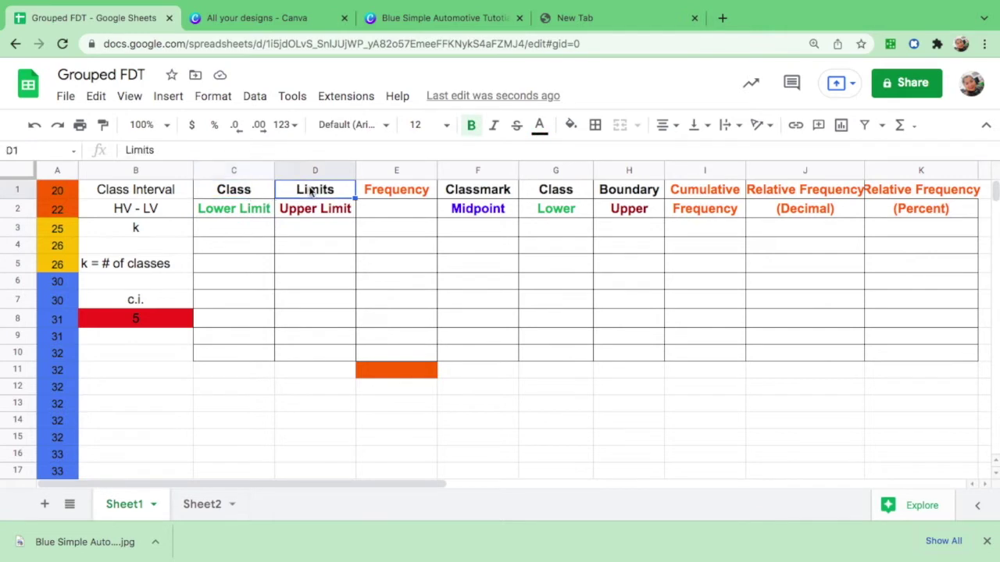
click(255, 212)
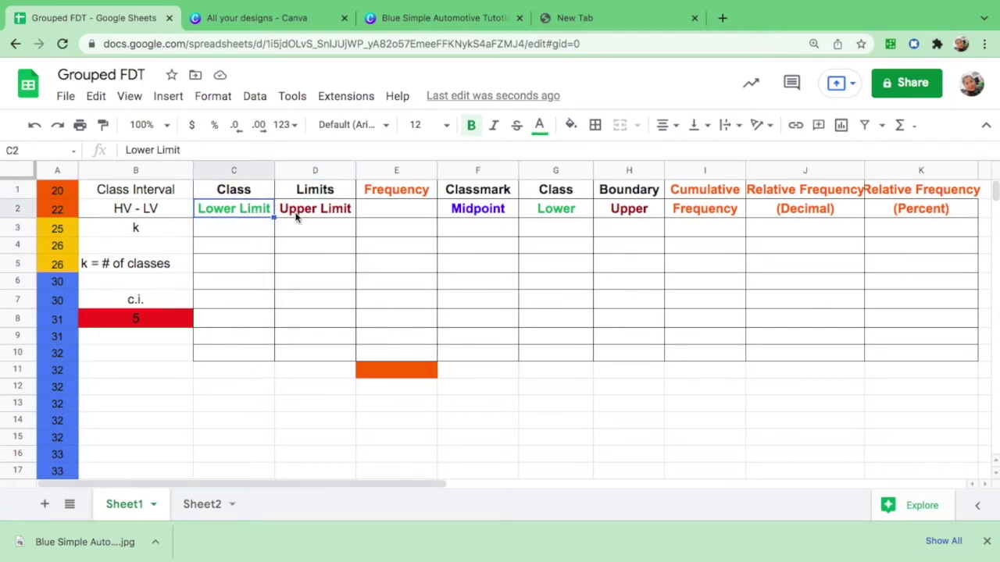
click(297, 218)
click(239, 233)
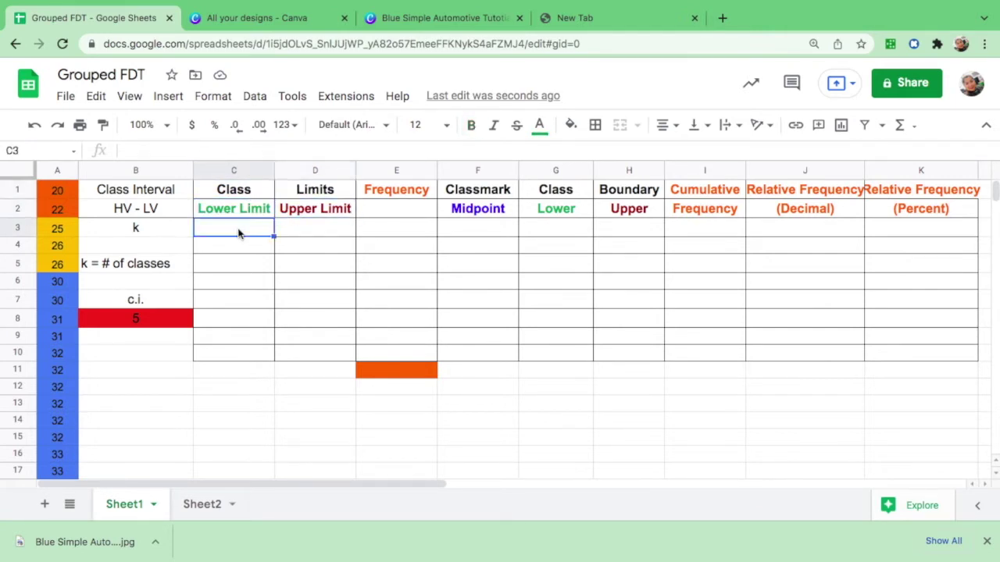
click(54, 192)
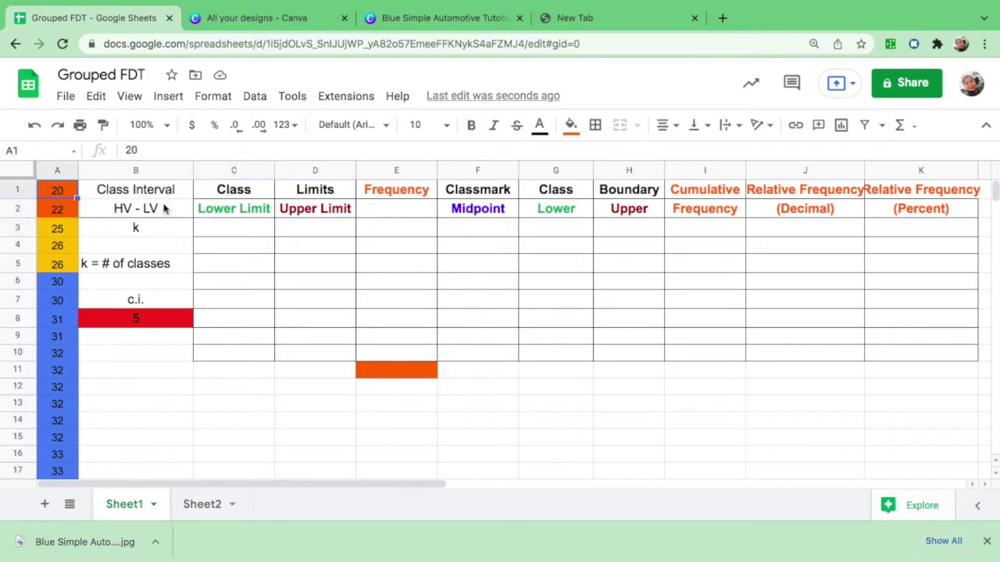
click(227, 231)
text(20)
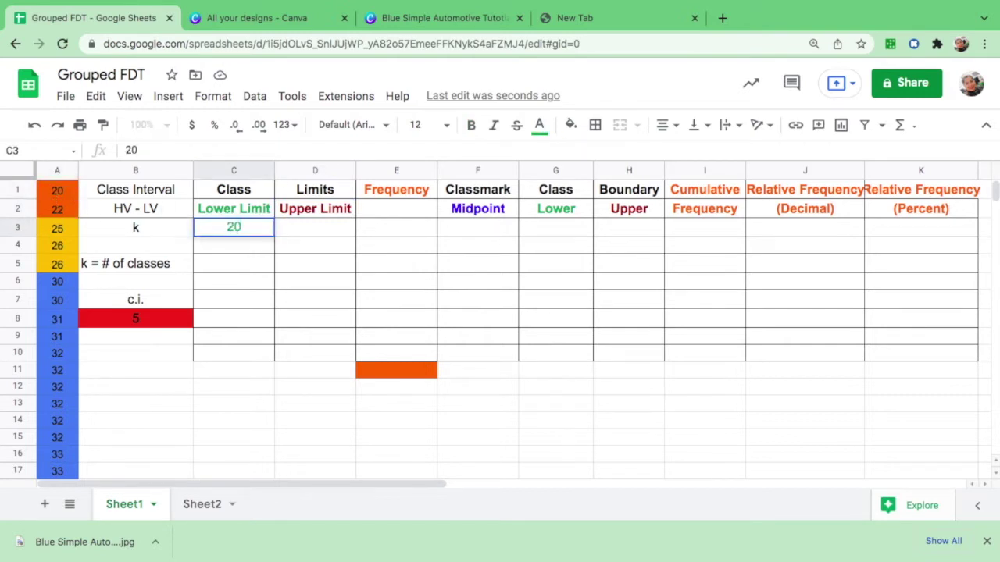
Calculate the second lower class limit in cell C4 with the formula =sum(C3+5).
click(241, 245)
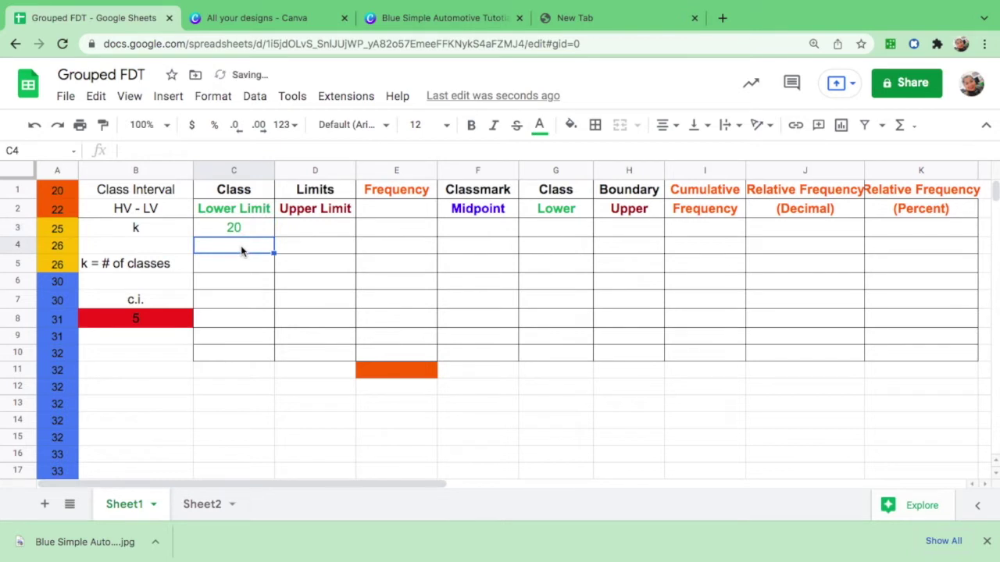
text(=)
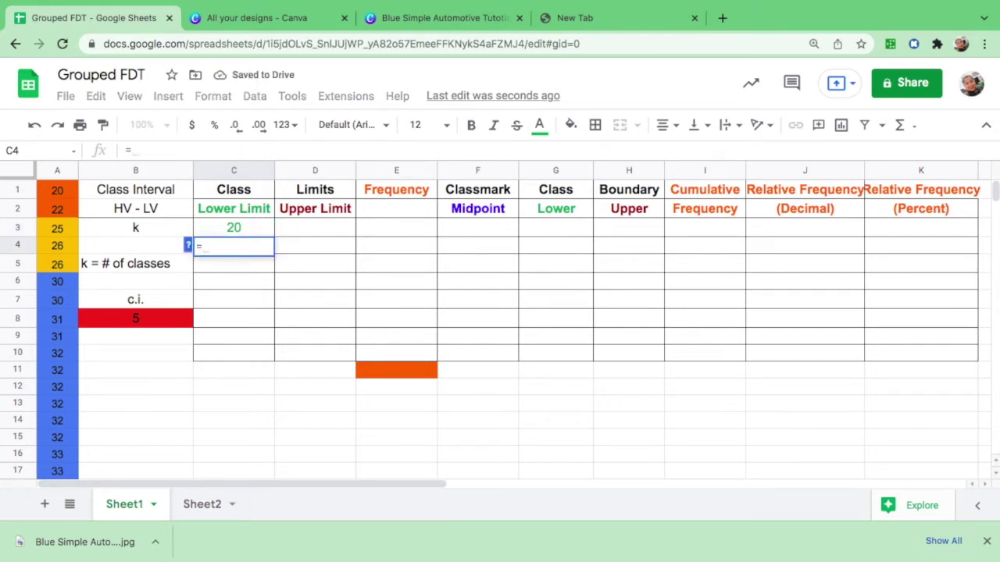
text(sum)
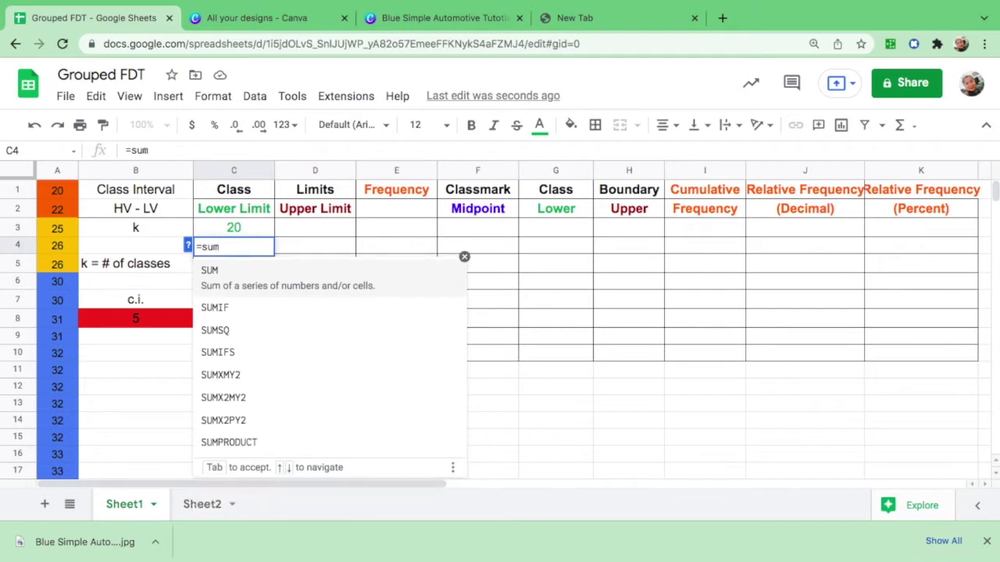
text(()
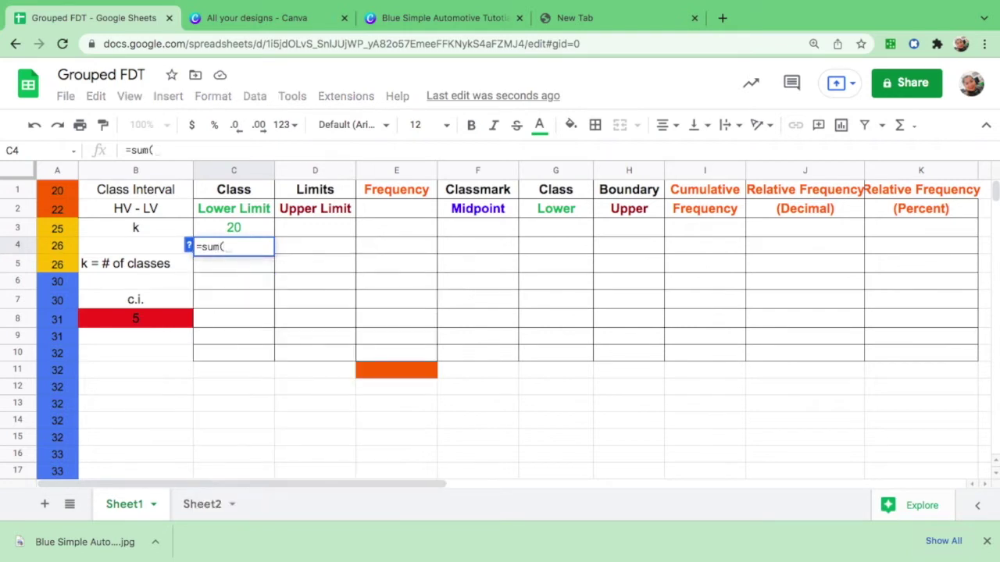
click(236, 227)
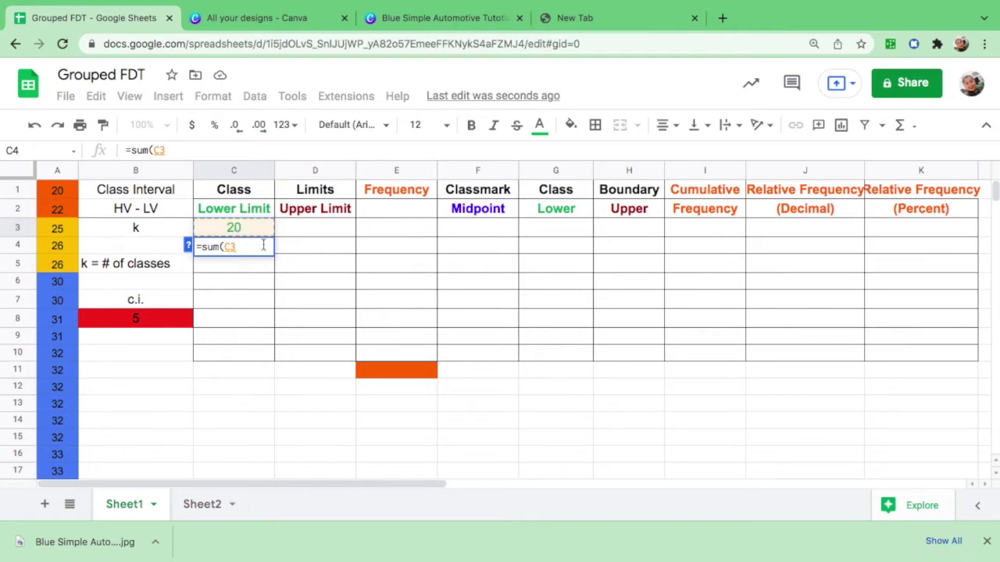
text(+5))
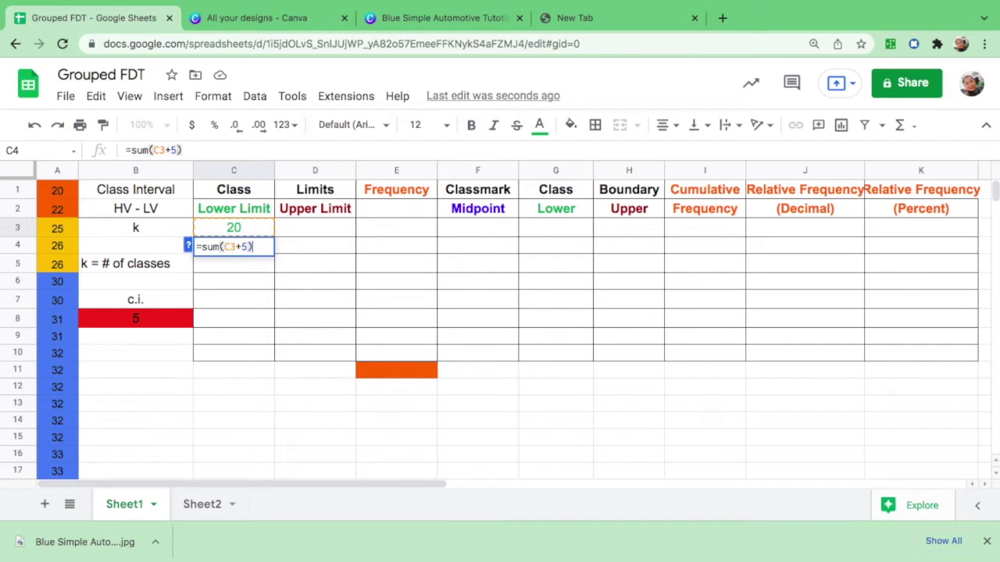
key(Return)
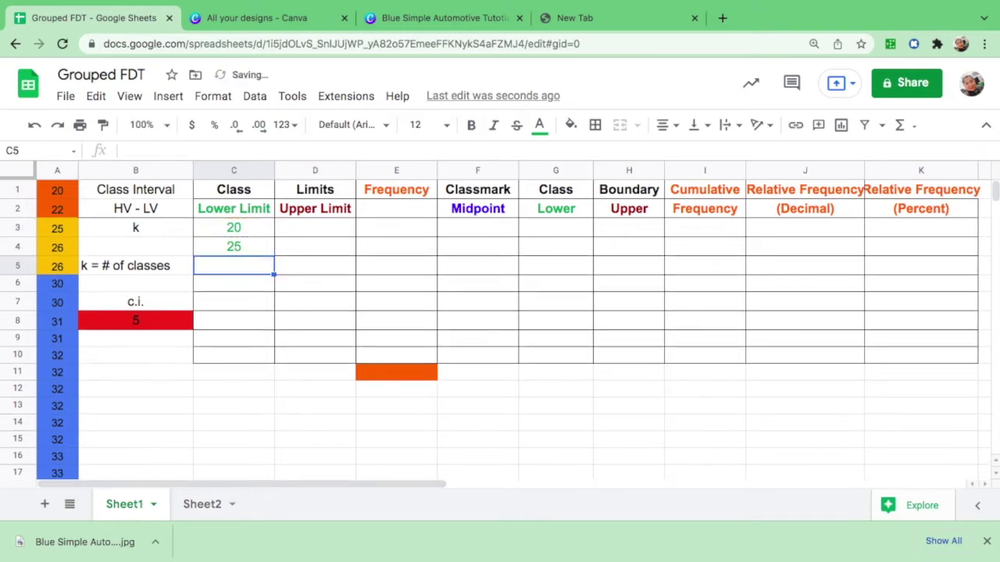
Fill the lower limit formula from C4 down through C9 to complete the seven classes.
click(250, 249)
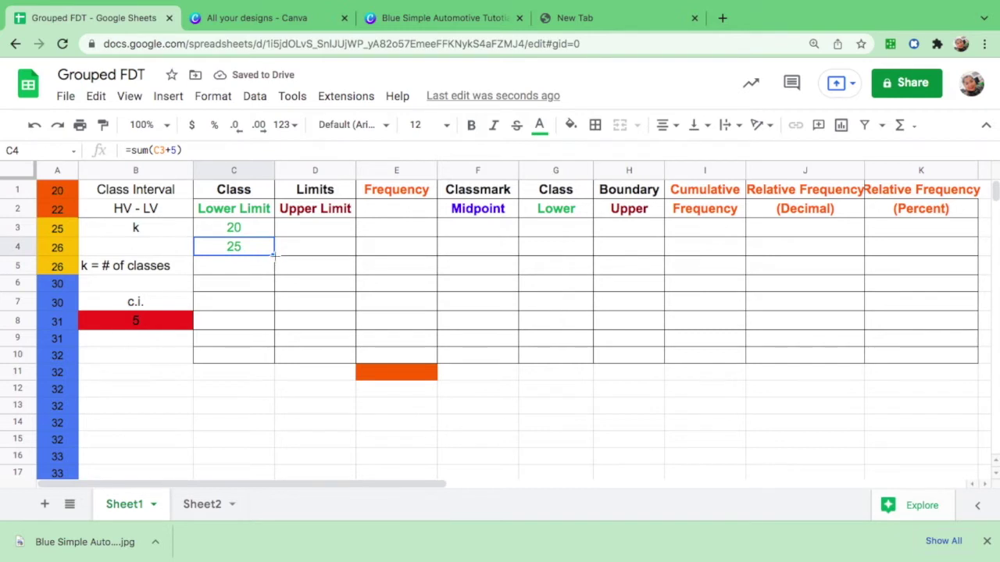
drag(274, 255, 273, 349)
click(252, 390)
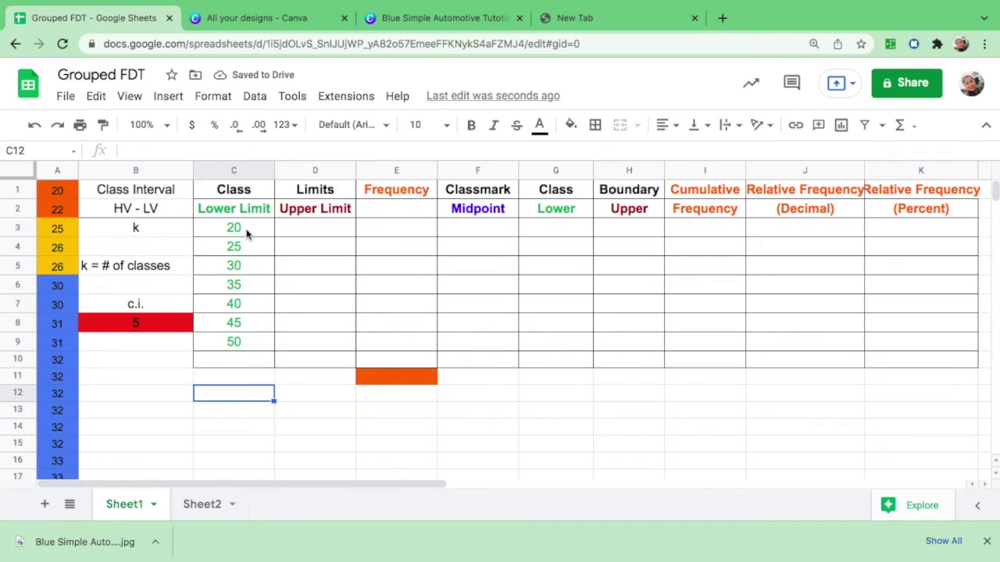
click(161, 321)
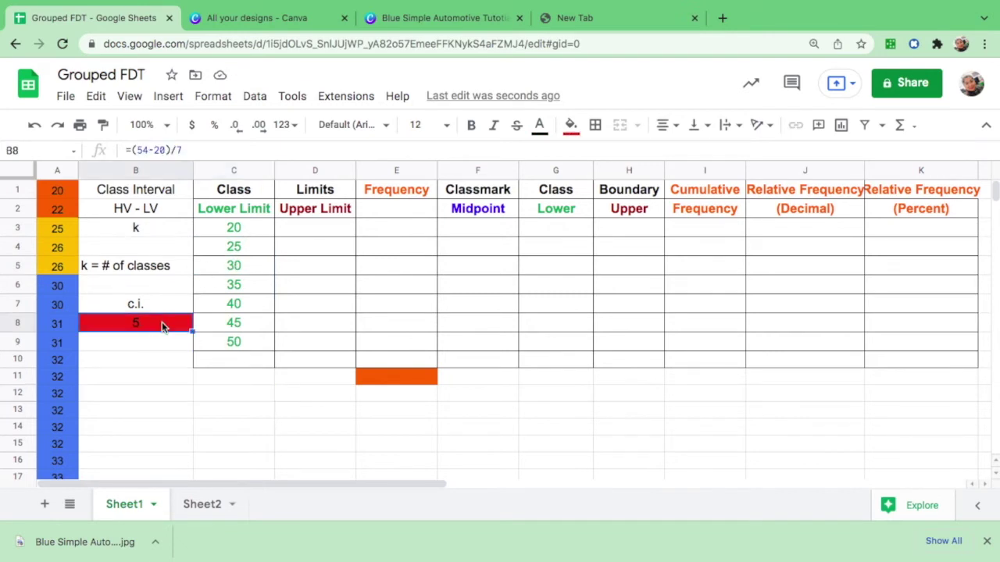
click(242, 231)
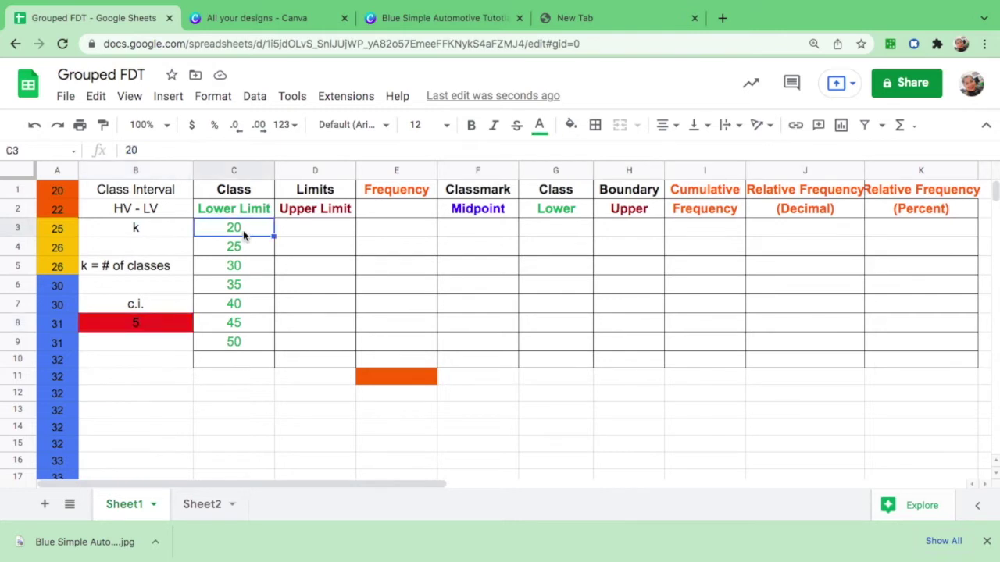
click(159, 325)
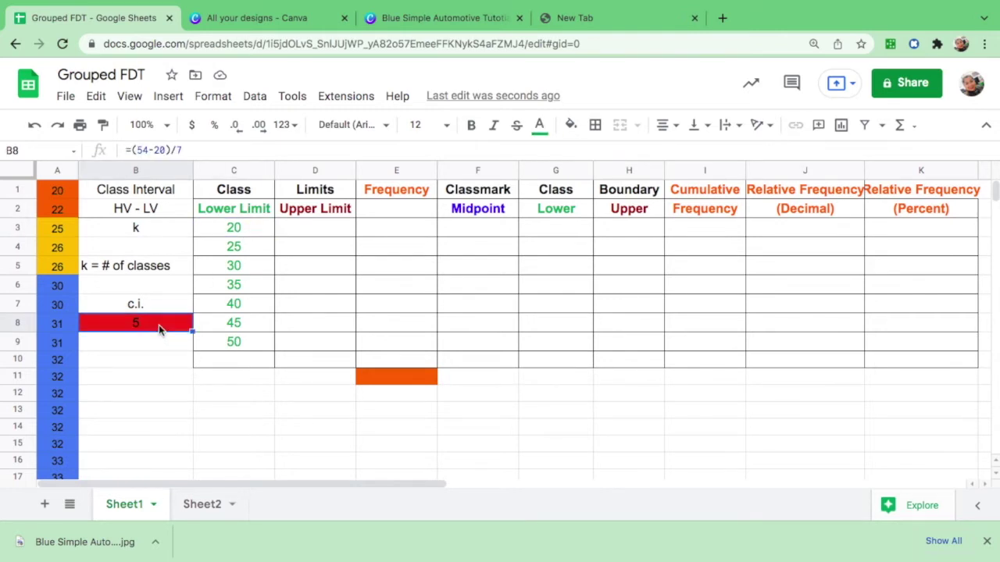
click(239, 231)
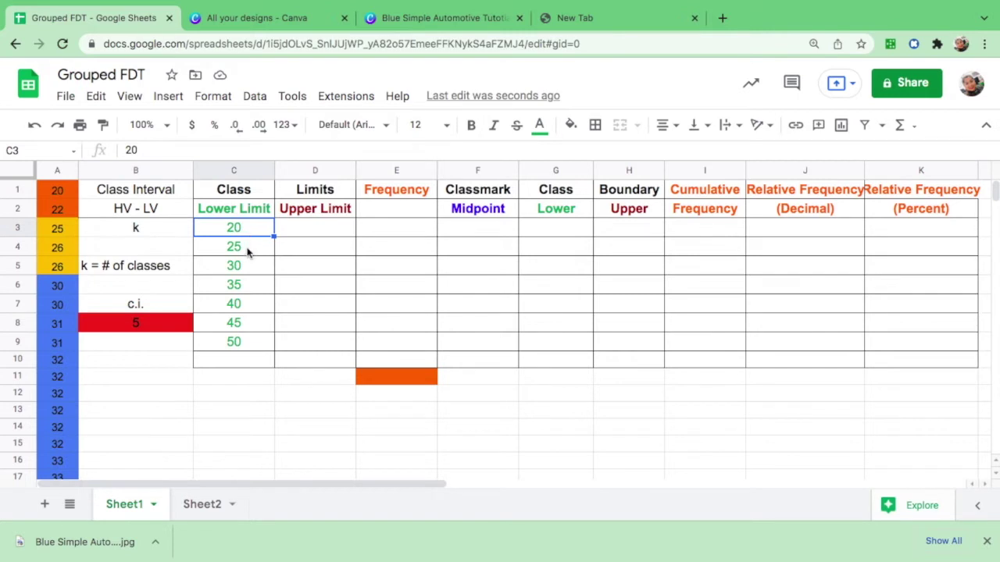
Check the lower class limits and their formulas in cells C4 through C9.
click(247, 252)
click(248, 271)
click(248, 291)
click(244, 306)
click(243, 327)
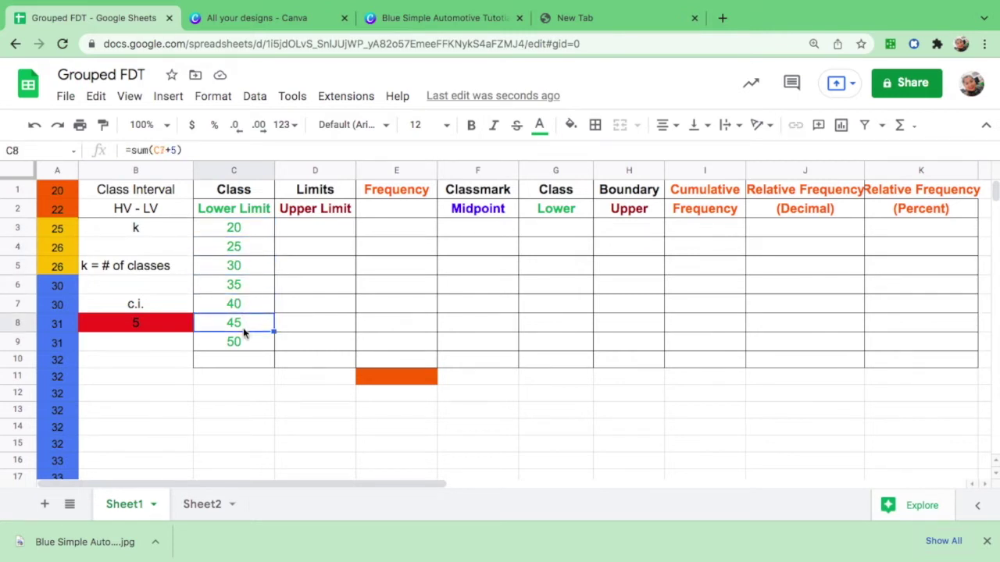
click(243, 341)
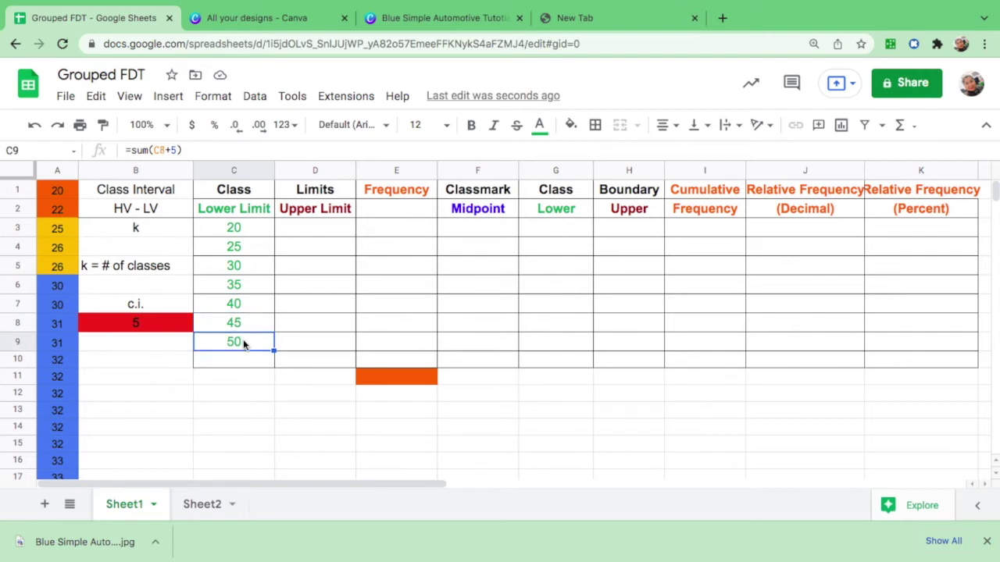
Enter 24 as the first upper class limit in cell D3, one below the second lower limit.
click(323, 227)
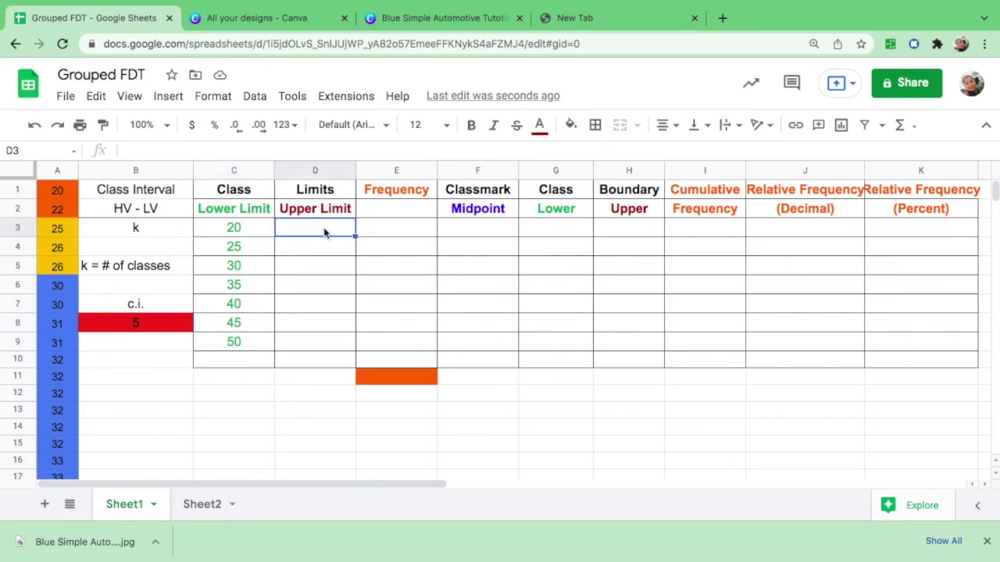
click(236, 257)
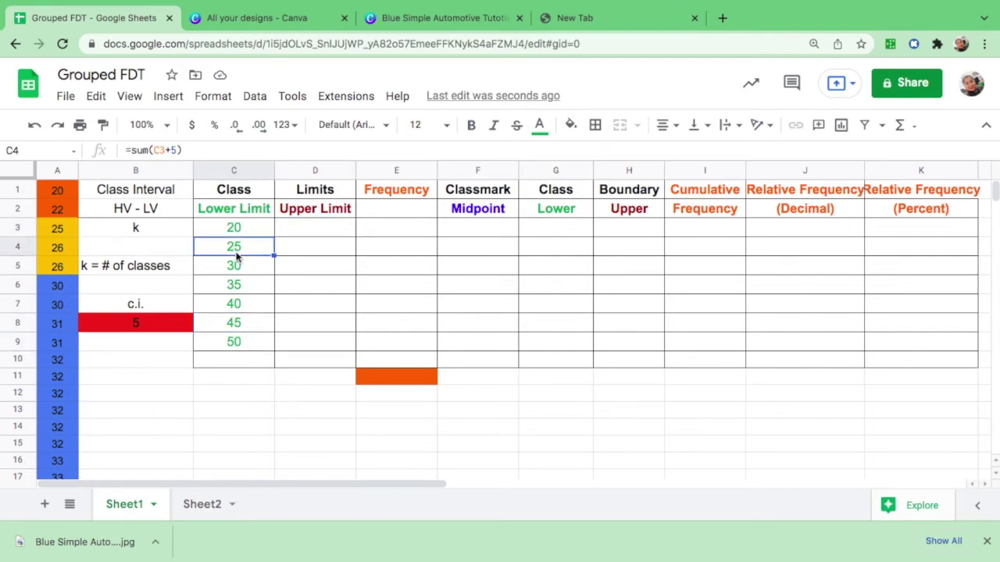
click(305, 229)
text(24)
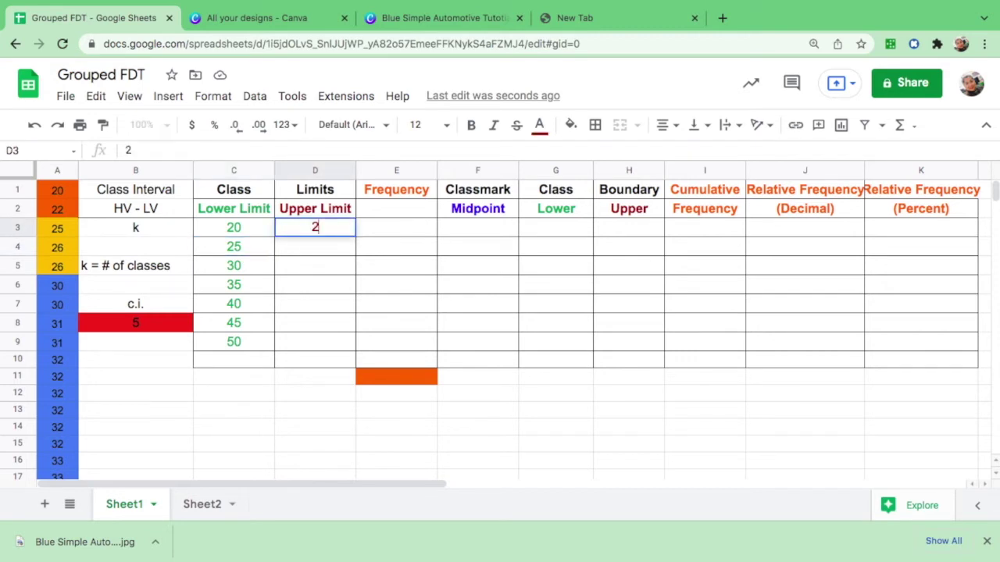
Calculate the second upper class limit in cell D4 with the formula =sum(D3+5).
click(307, 251)
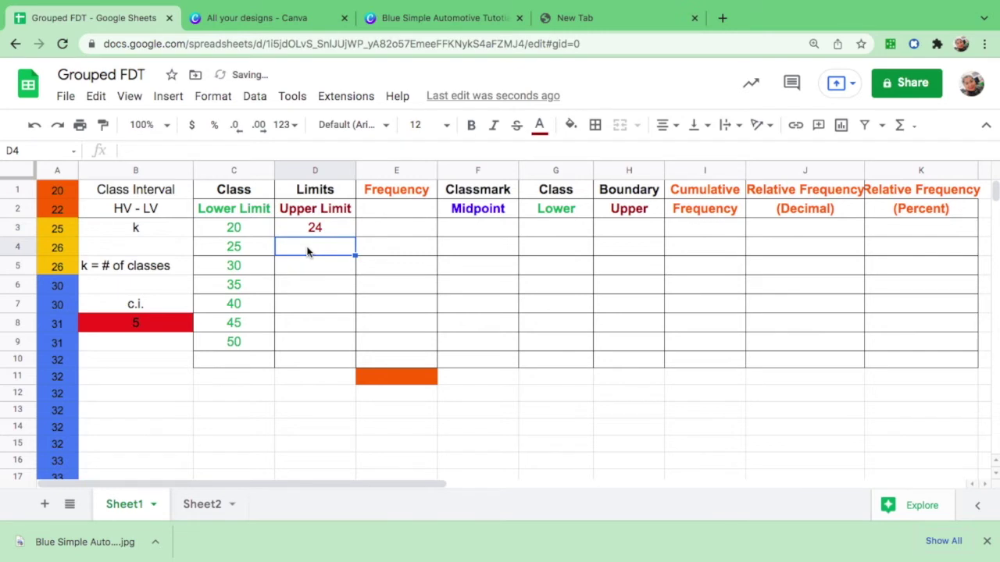
text(=)
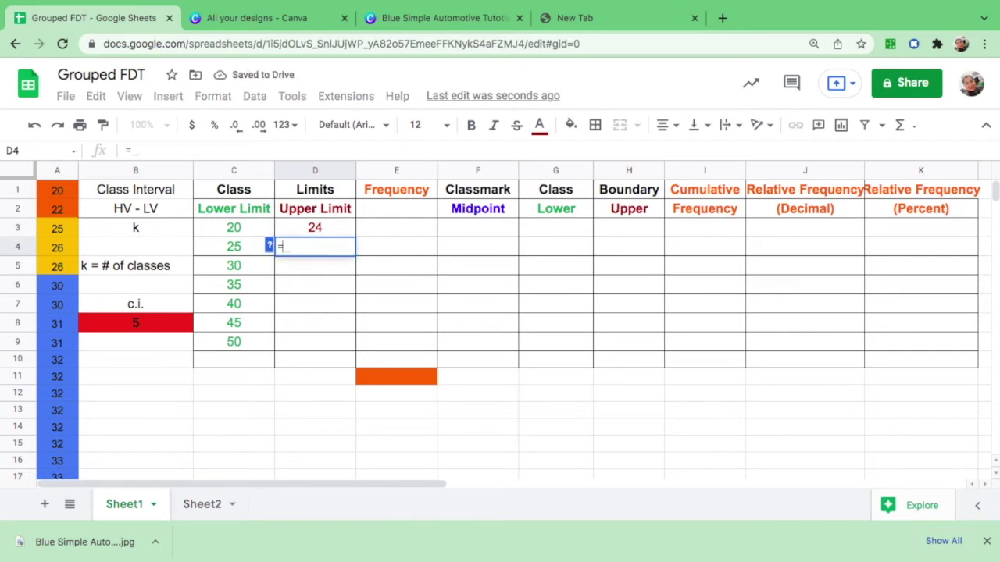
text(sum)
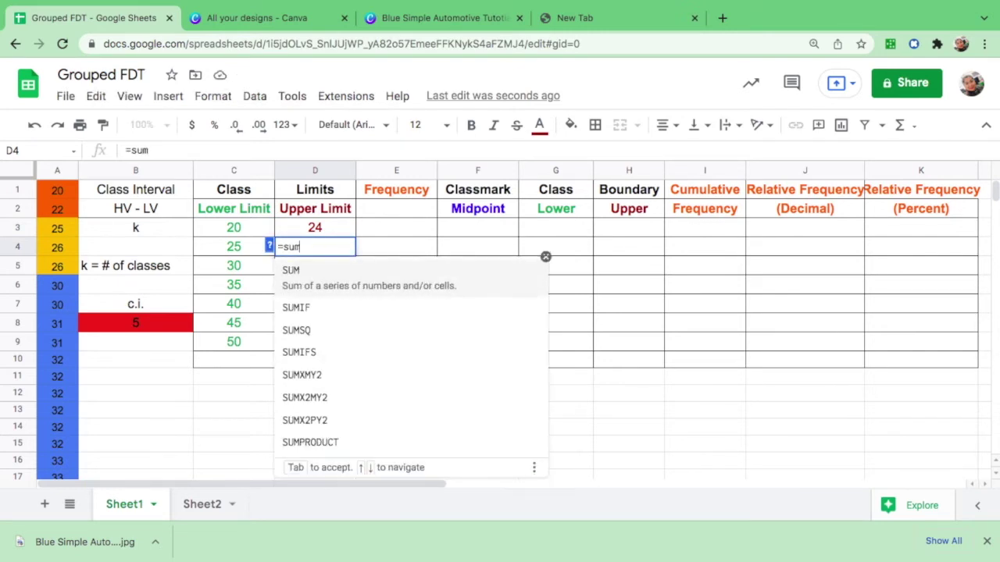
text(()
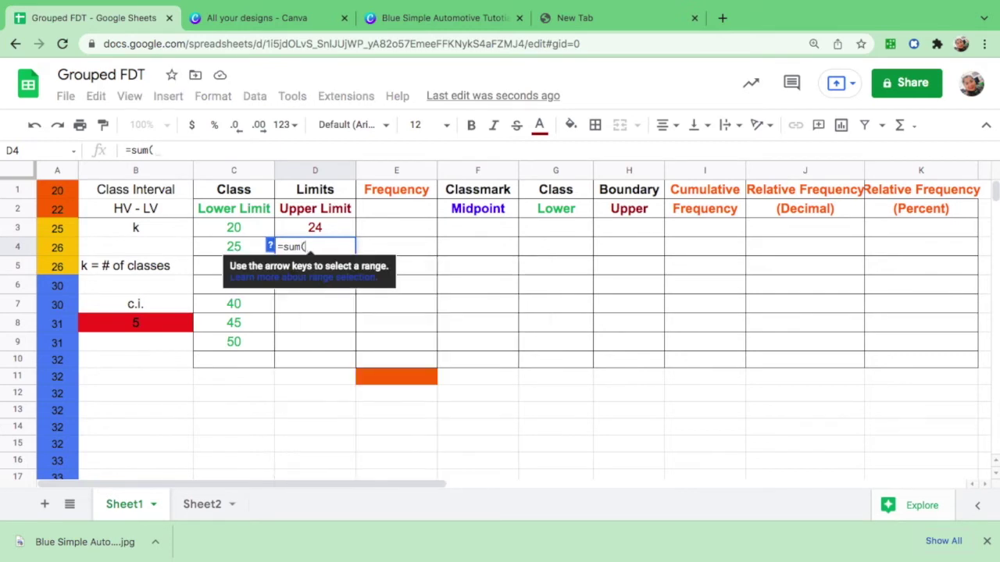
click(321, 227)
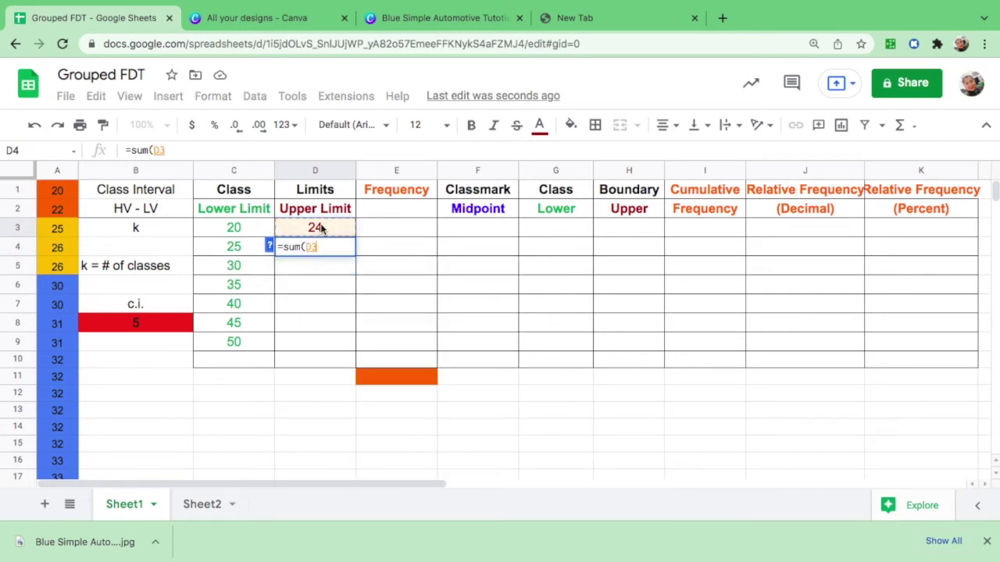
text(+5))
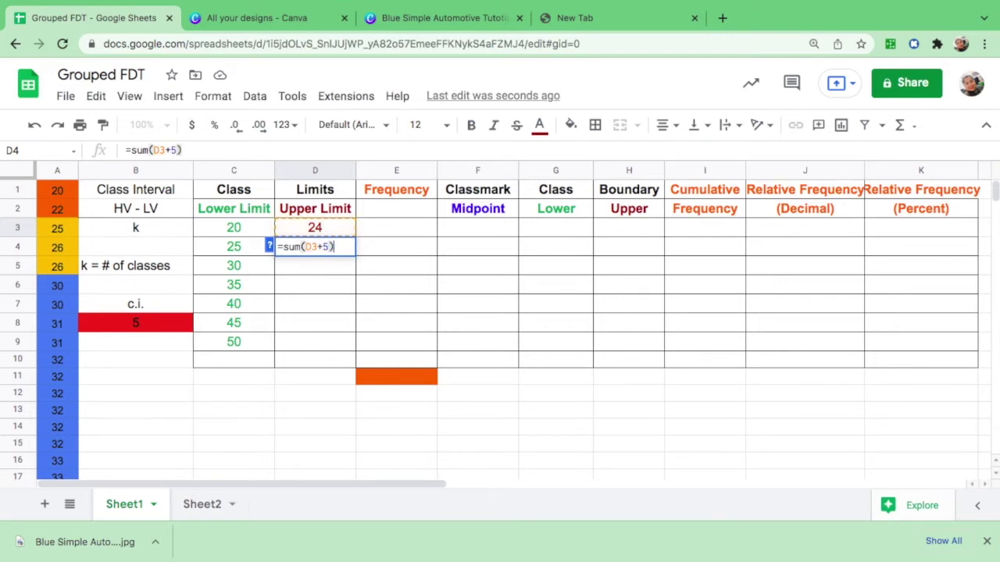
key(Return)
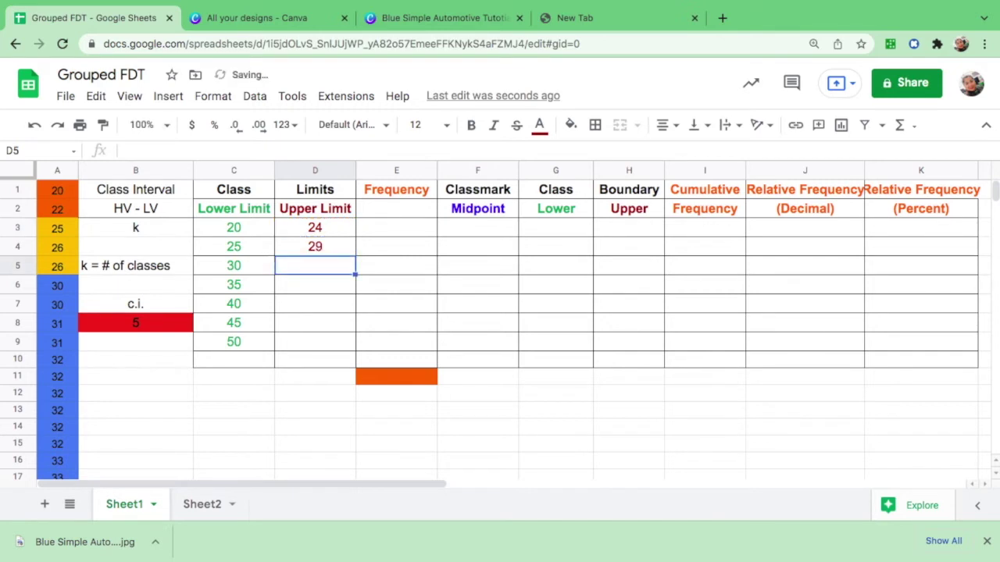
Fill the upper limit formula from D4 down through D9 to complete the upper limits of all seven classes.
key(Up)
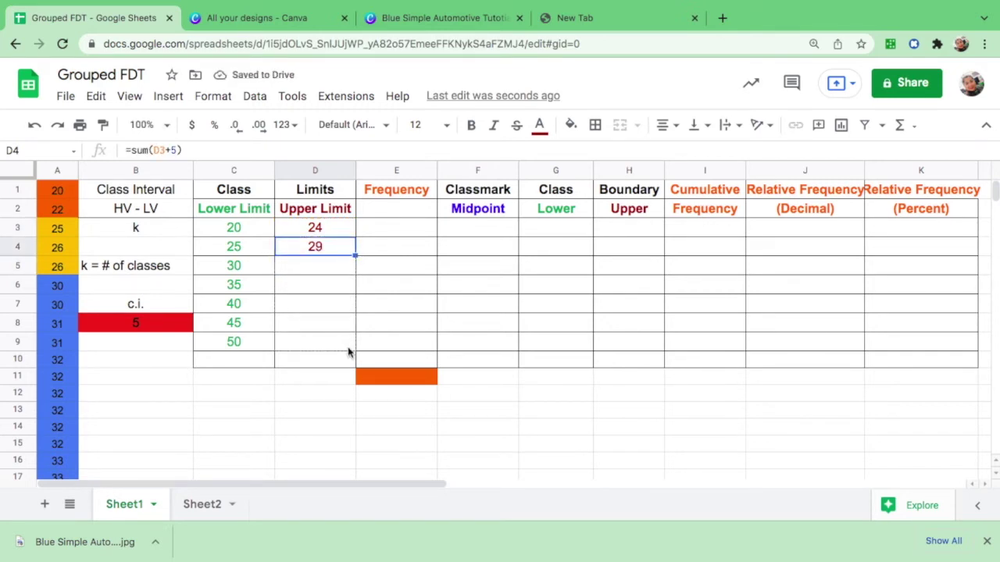
drag(356, 256, 347, 347)
click(319, 399)
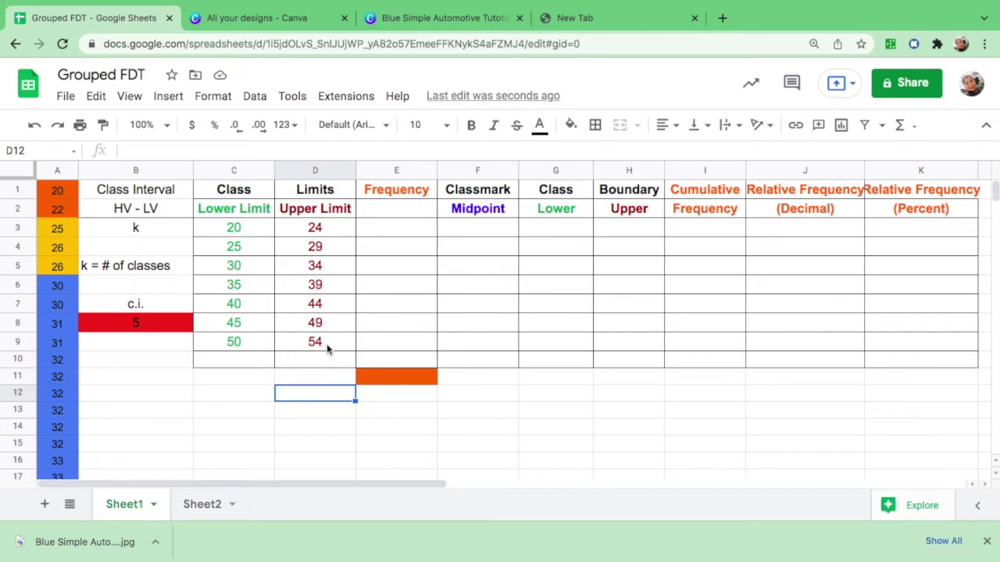
Review the lower and upper limits of the first two classes and the last upper limit in columns C and D.
click(409, 225)
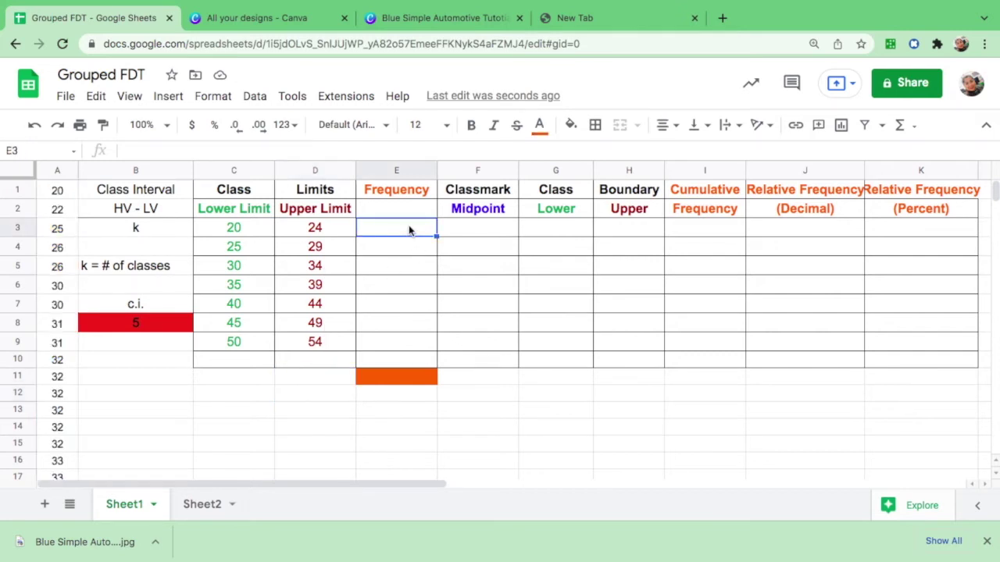
click(245, 234)
click(322, 234)
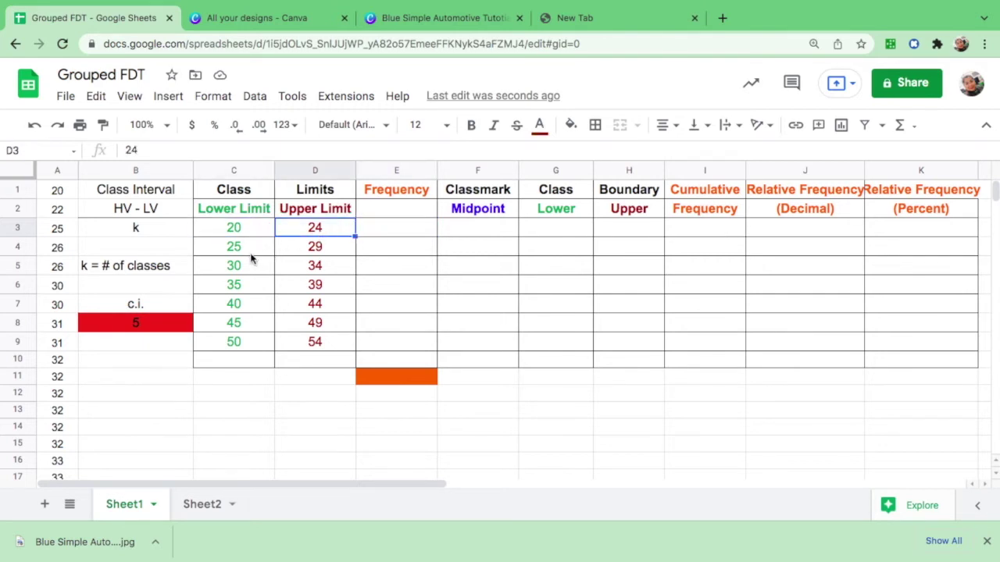
click(248, 250)
click(307, 256)
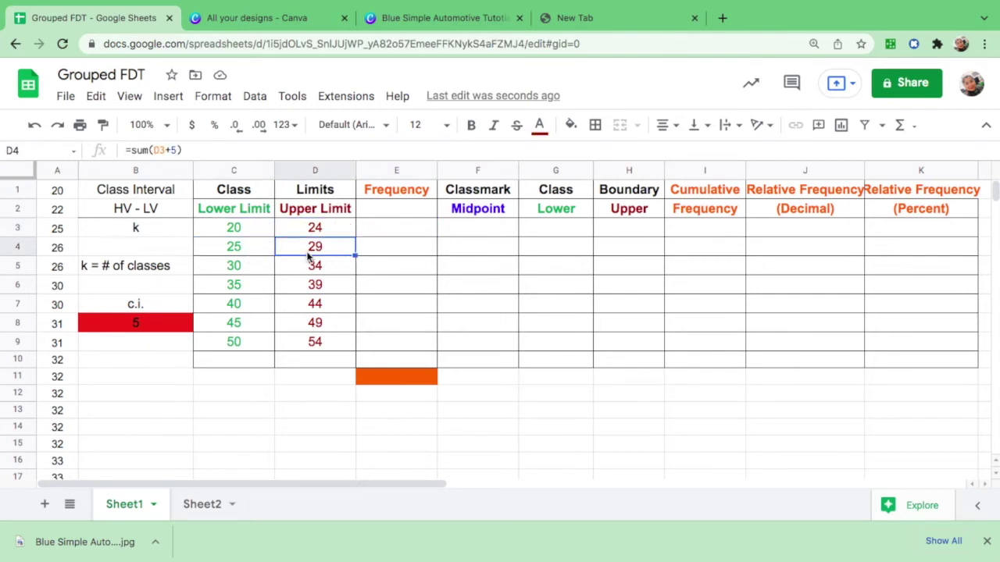
click(324, 345)
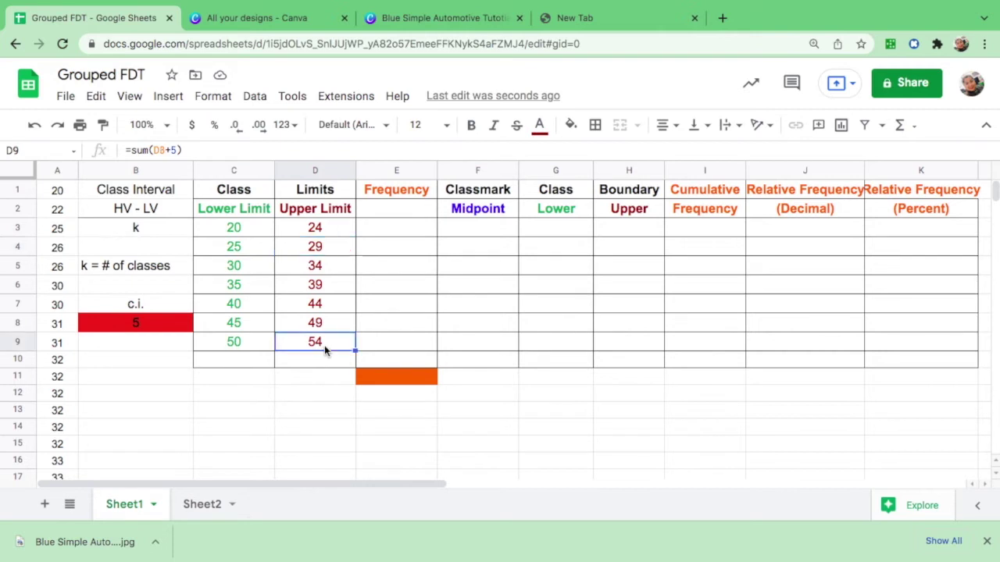
click(409, 228)
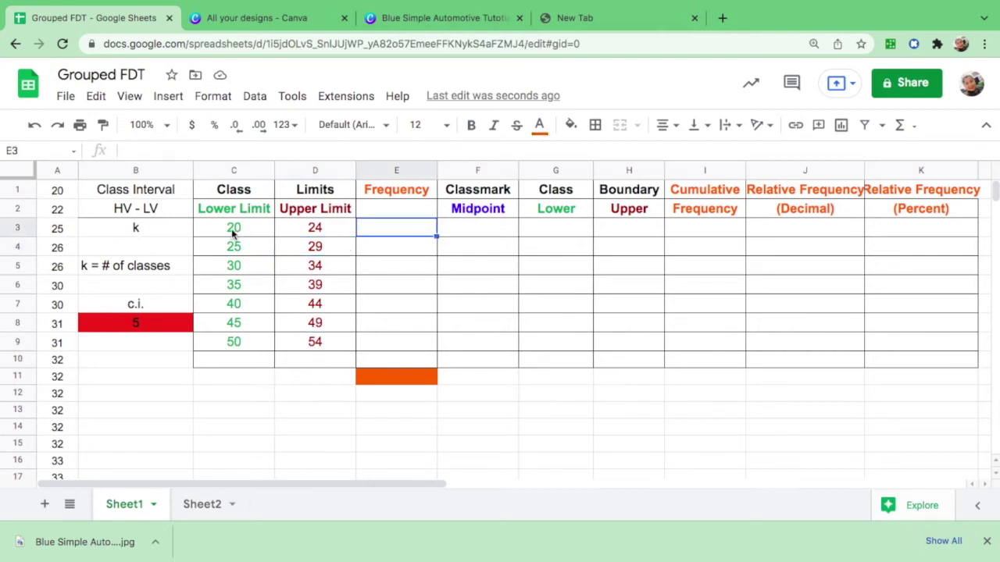
Fill the ages in A1:A2 with the standard blue colour and enter 2 as the first class's frequency in cell E3.
click(62, 193)
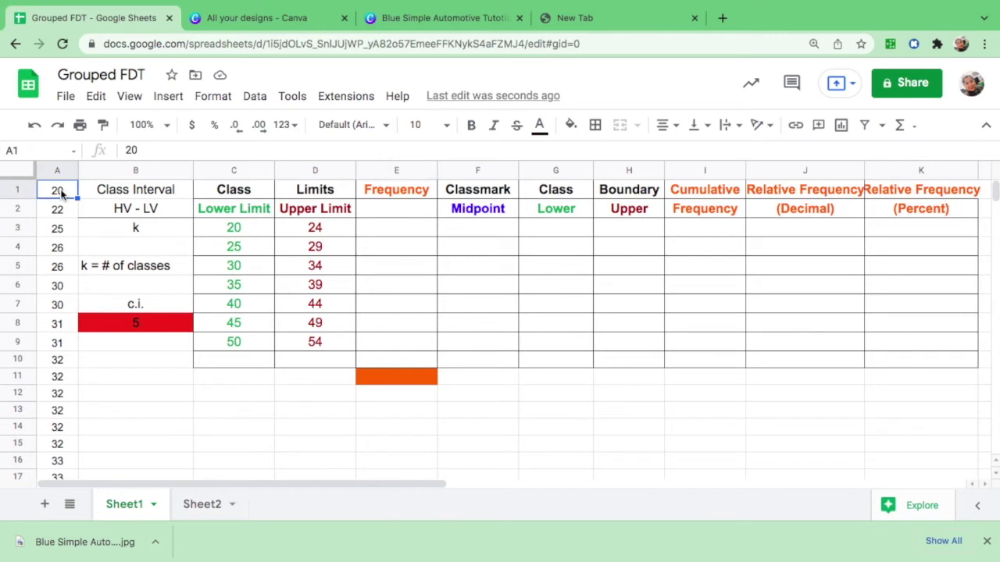
drag(62, 193, 58, 209)
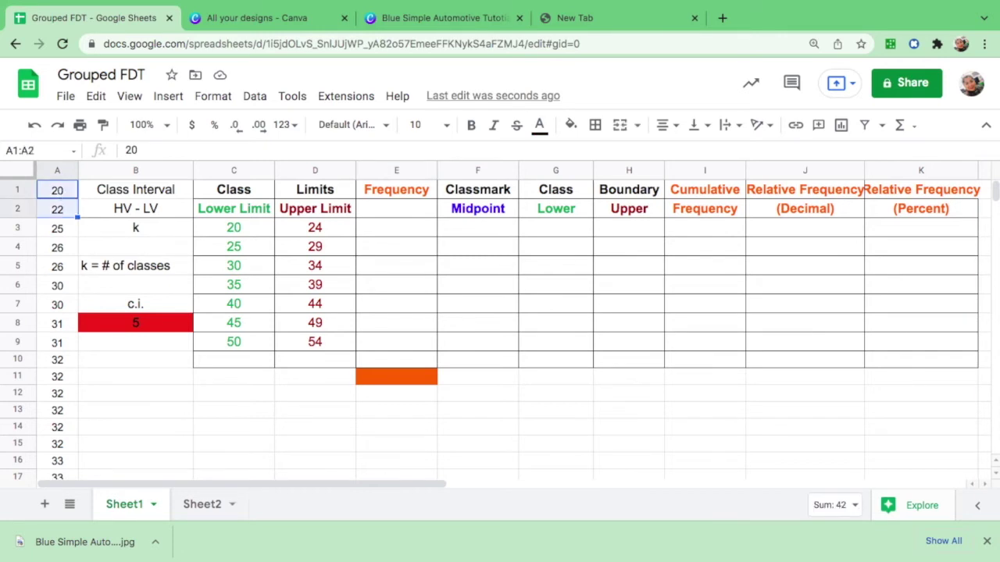
click(570, 125)
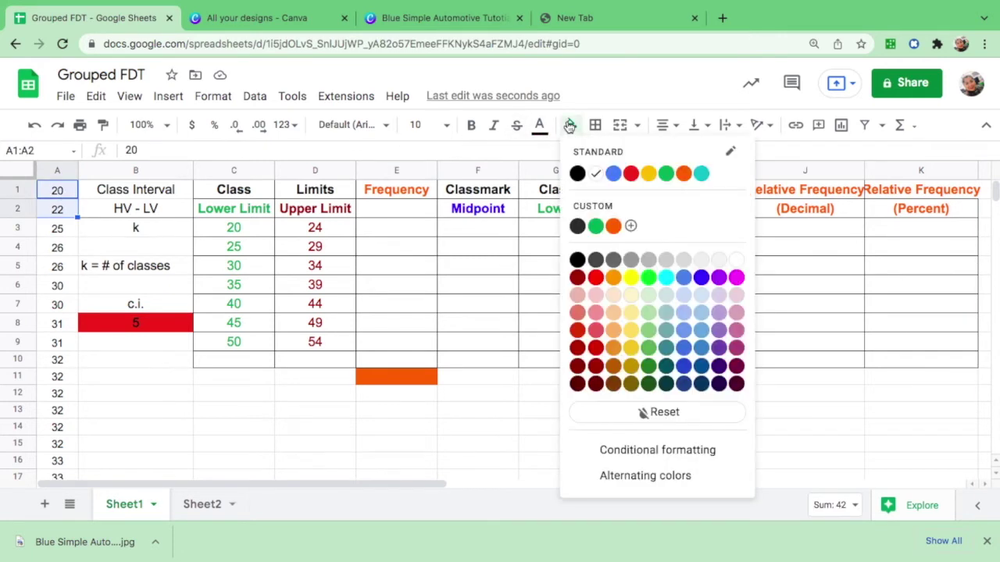
click(619, 174)
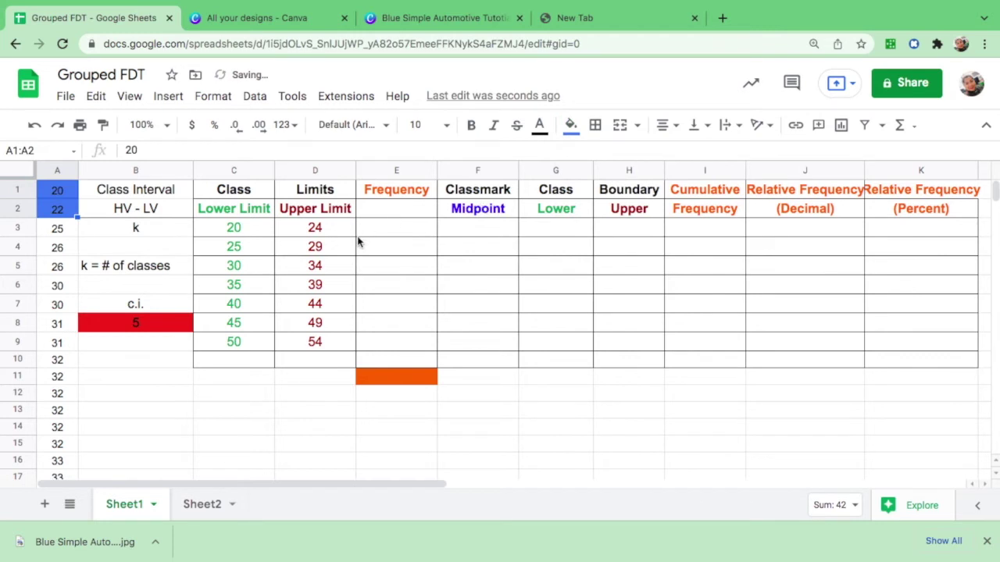
click(404, 231)
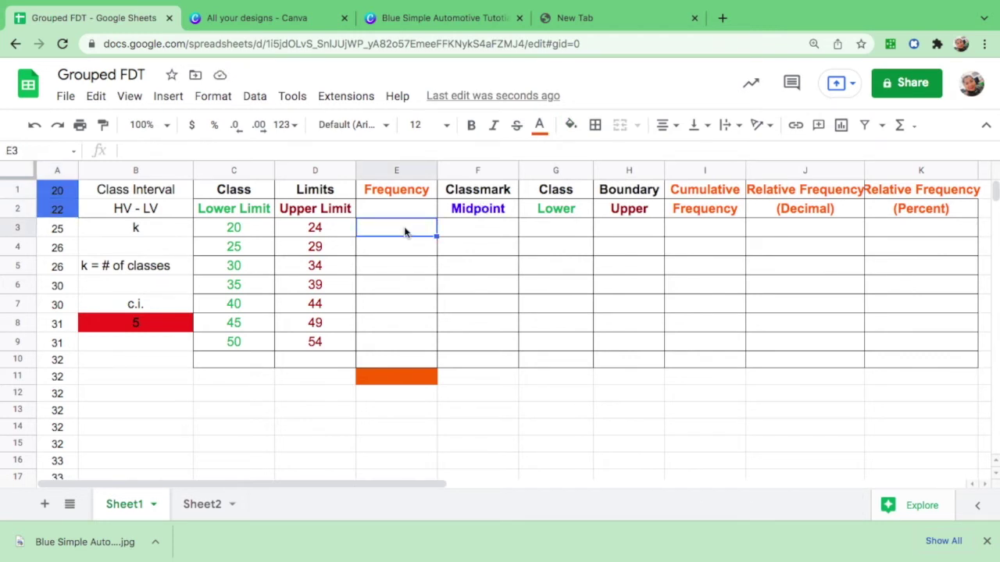
text(2)
key(Return)
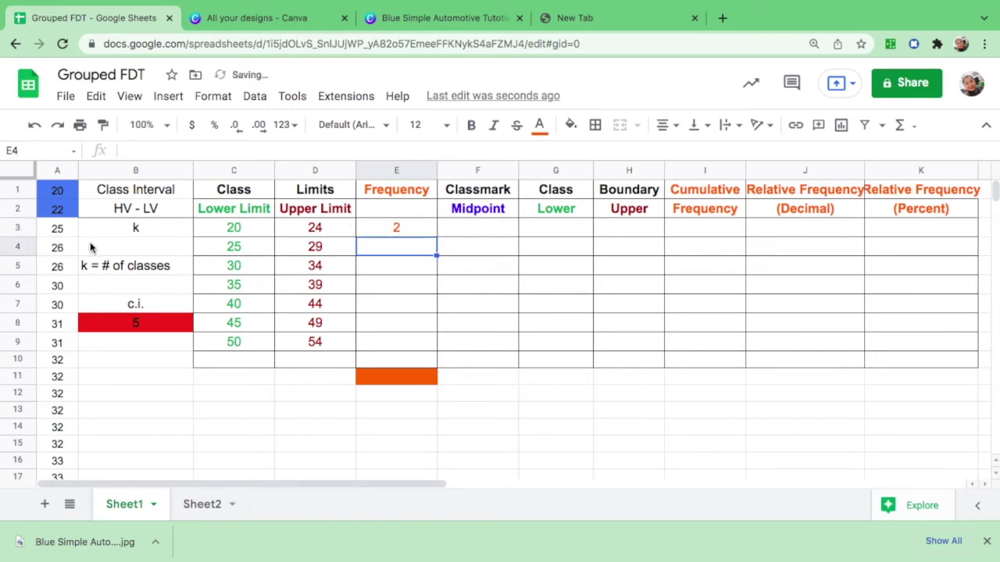
Fill the ages in A3:A5 with the standard red colour and enter 3 as the second class's frequency in cell E4.
click(61, 232)
drag(61, 232, 61, 269)
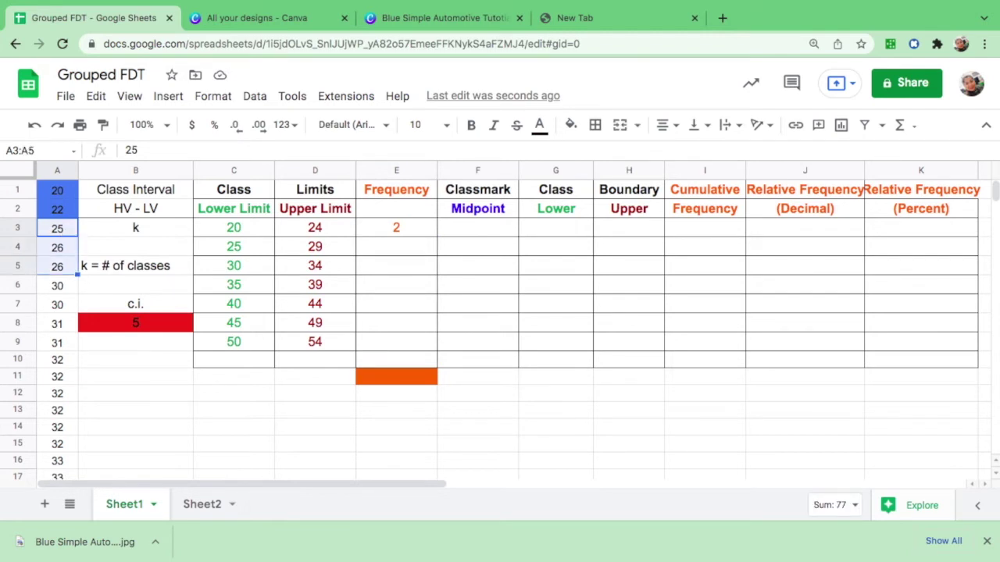
click(571, 126)
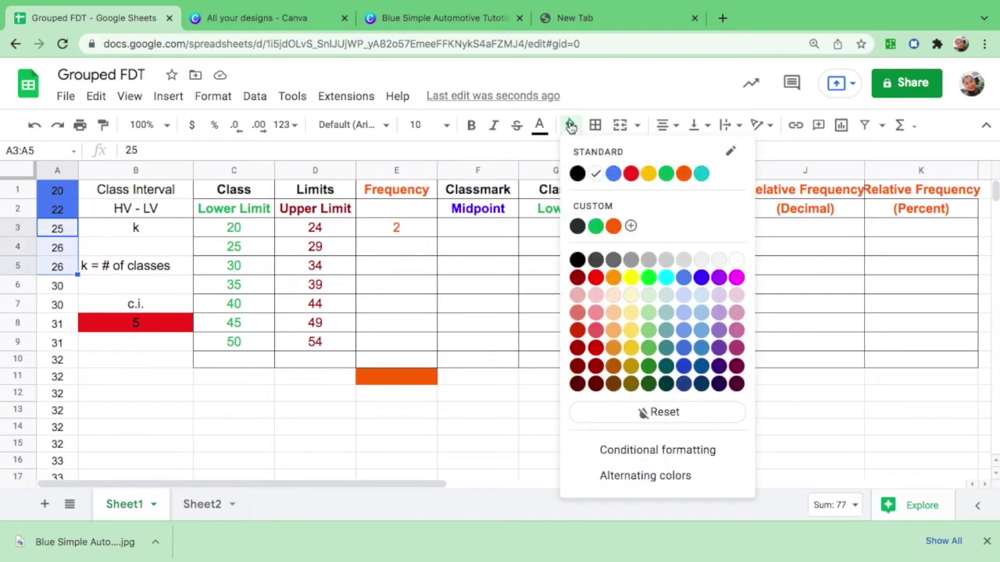
click(630, 172)
click(408, 248)
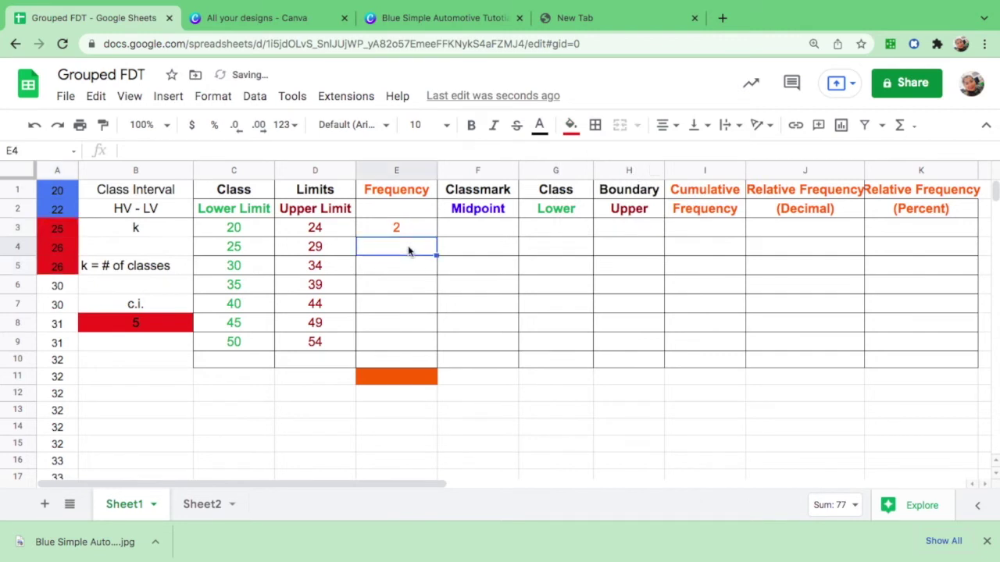
text(3)
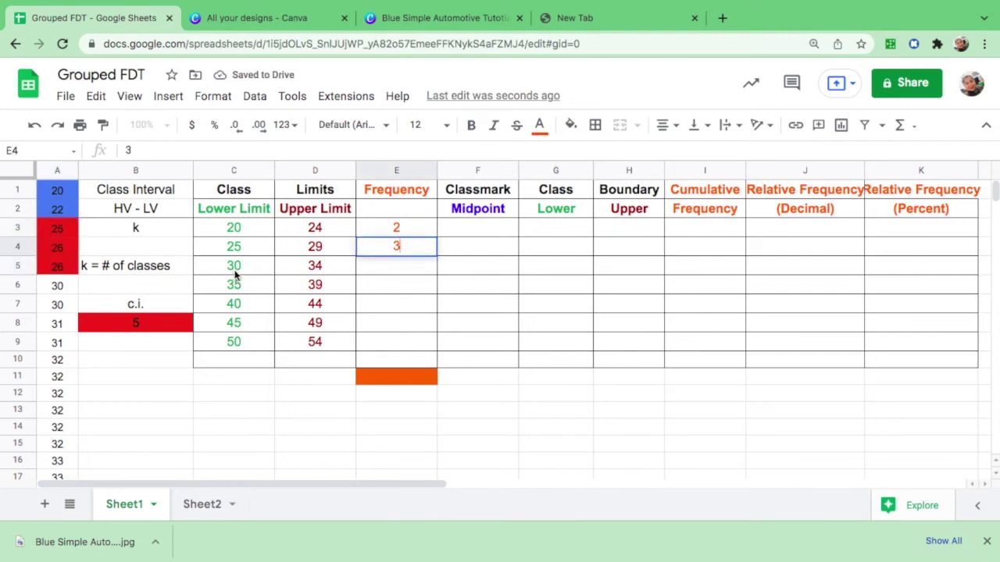
Fill the ages in A6:A18 with the standard yellow colour and enter 13 as the third class's frequency in cell E5.
click(234, 269)
click(289, 272)
click(63, 286)
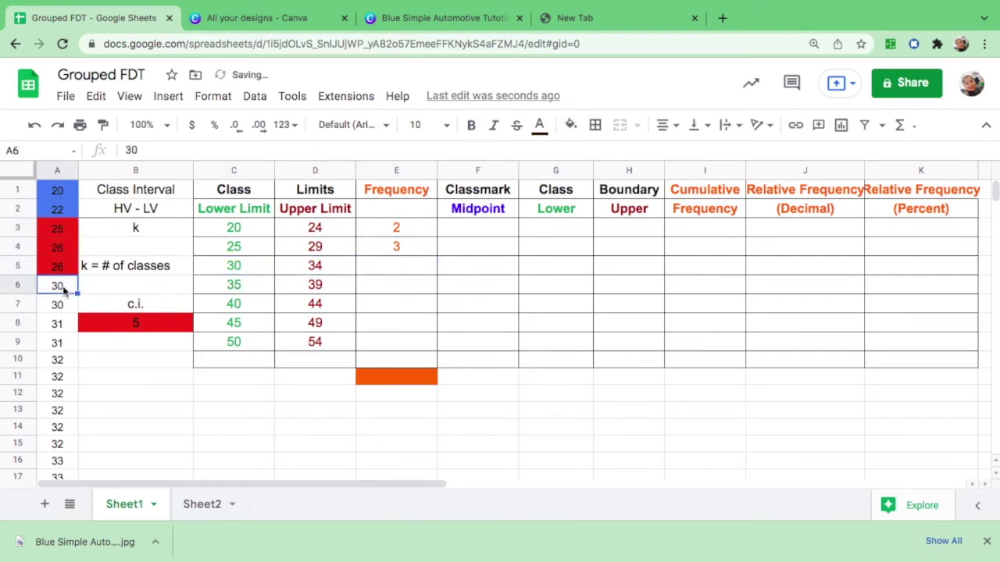
key(shift+Down)
key(shift+Down)
key(shift+Down)
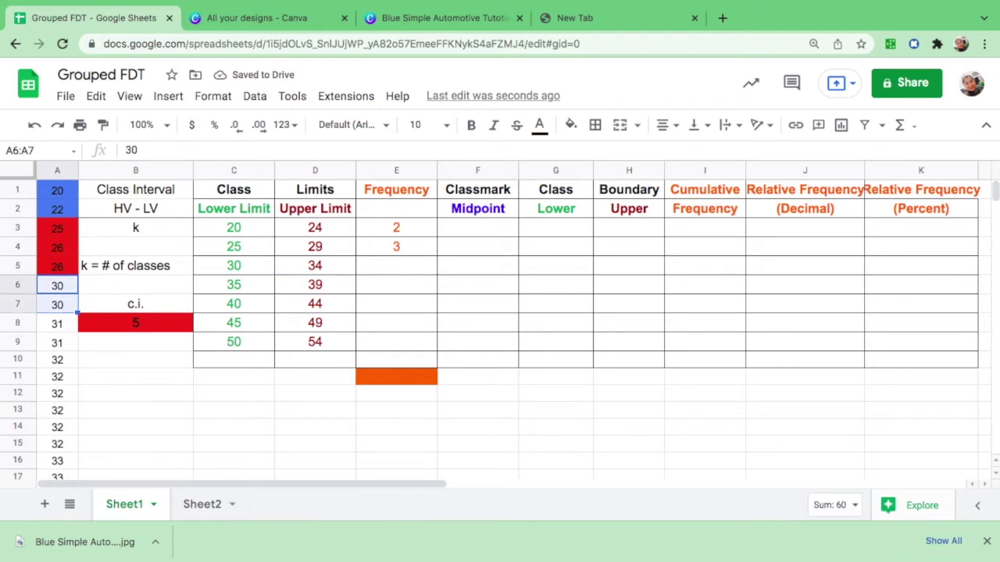
key(shift+Down)
key(shift+Down)
key(shift+Down)
key(shift+Down)
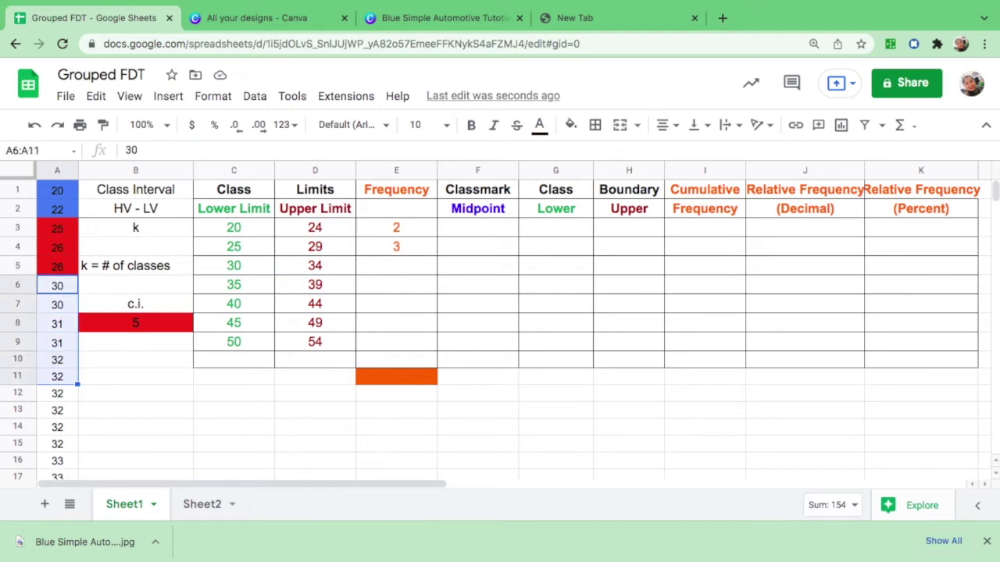
key(shift+Down)
key(shift+Down)
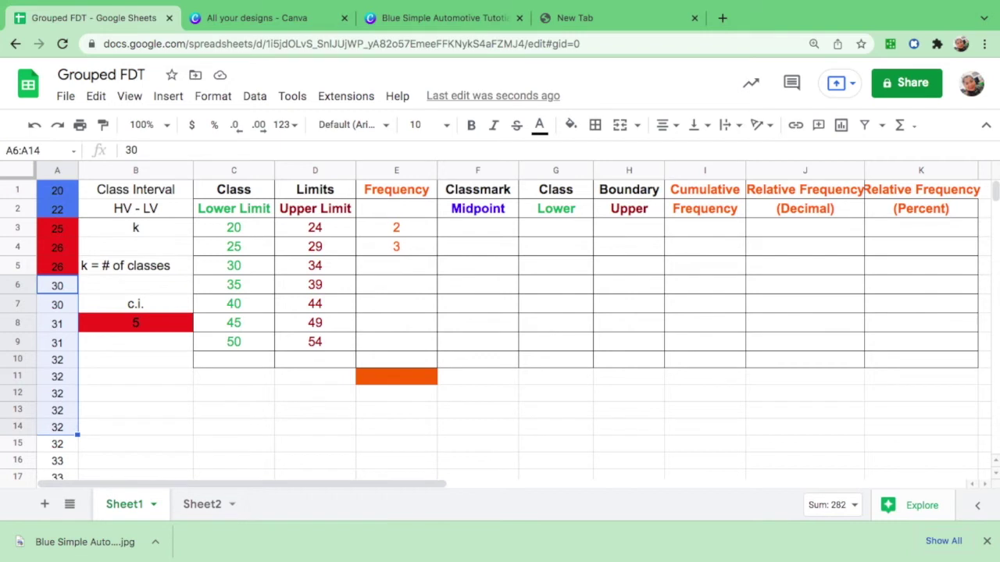
key(shift+Down)
key(shift+Down)
key(shift+Down)
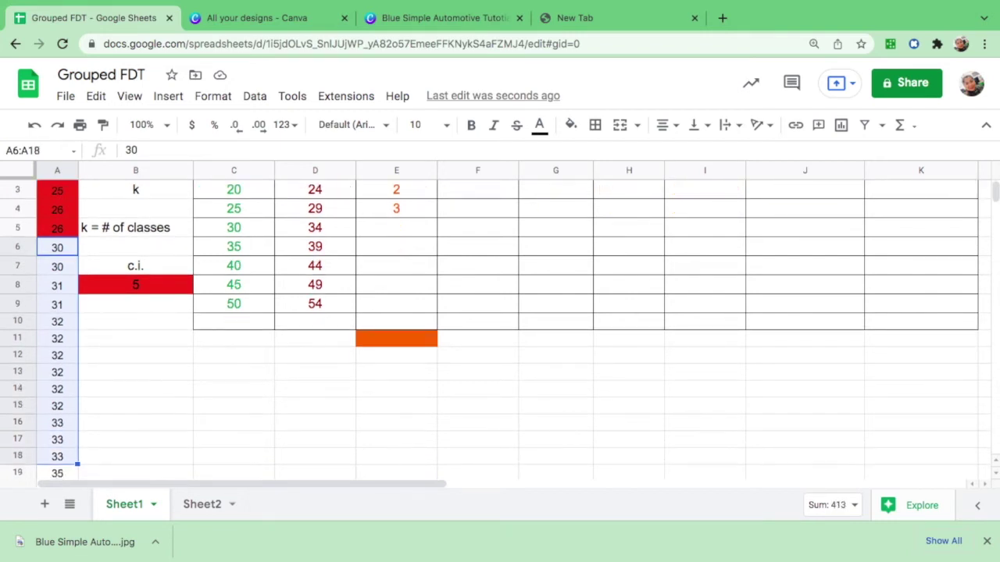
click(571, 125)
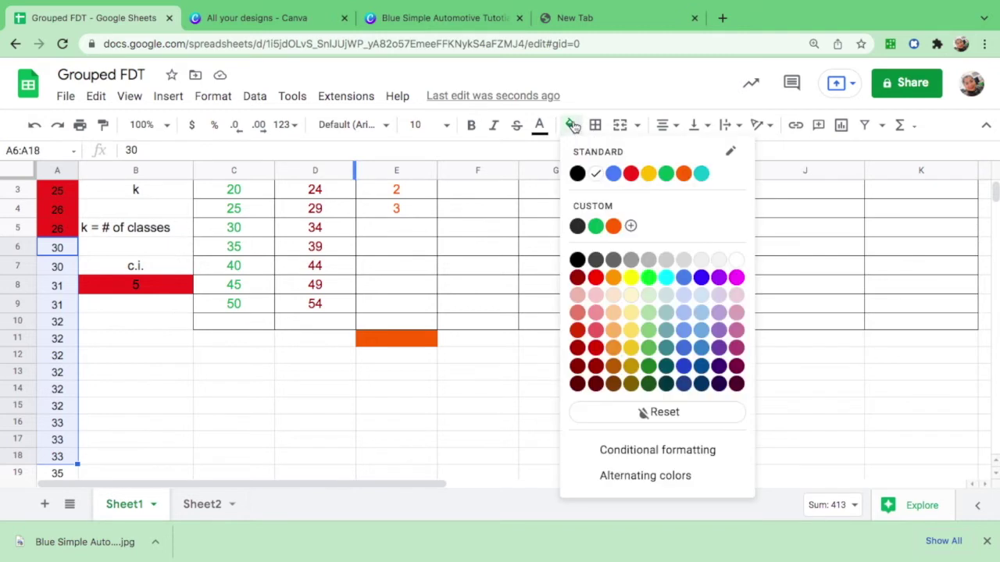
click(649, 173)
click(411, 232)
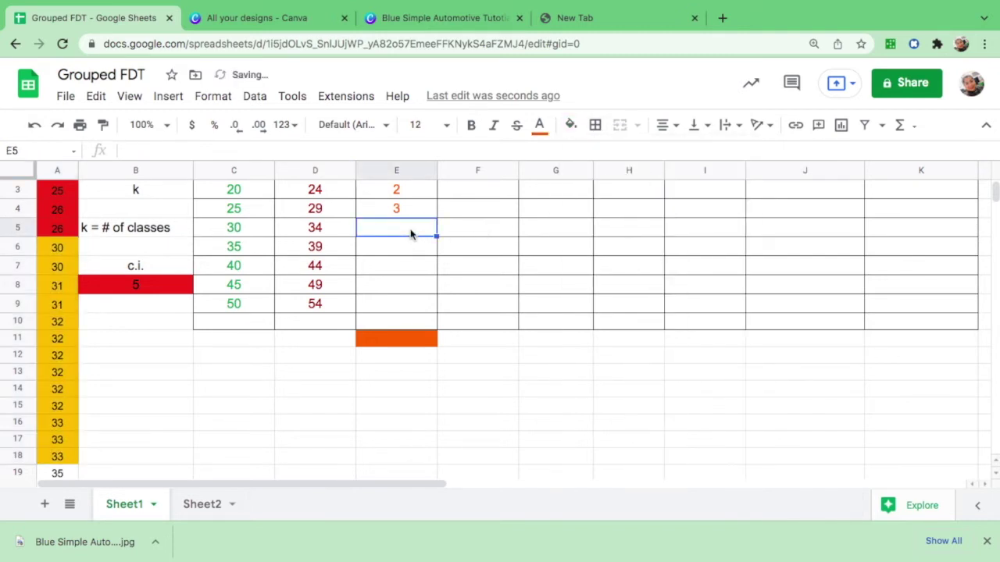
text(13)
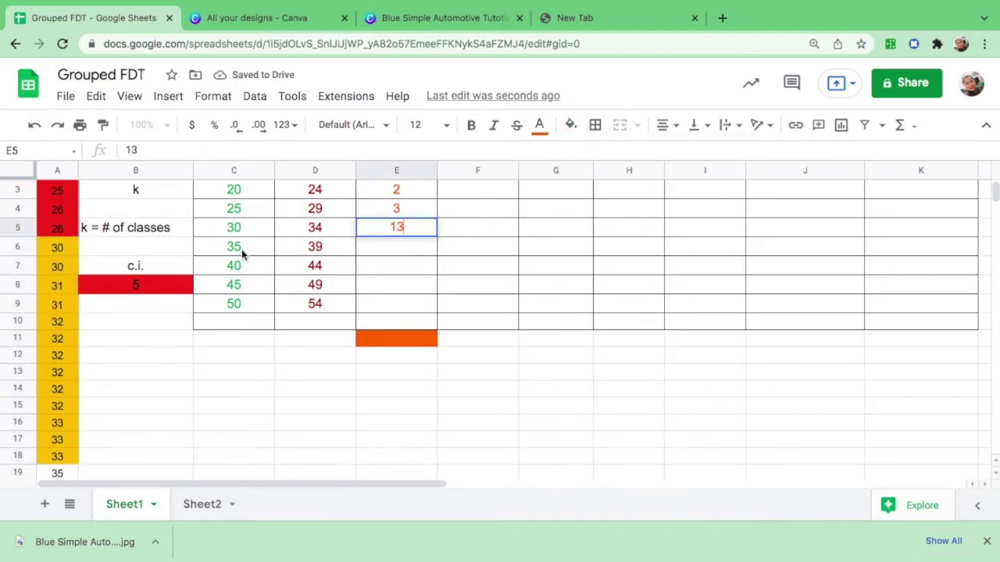
Select the ages in A19:A36 to count them and enter 18 as the fourth class's frequency in cell E6.
scroll(65, 403, down, 1)
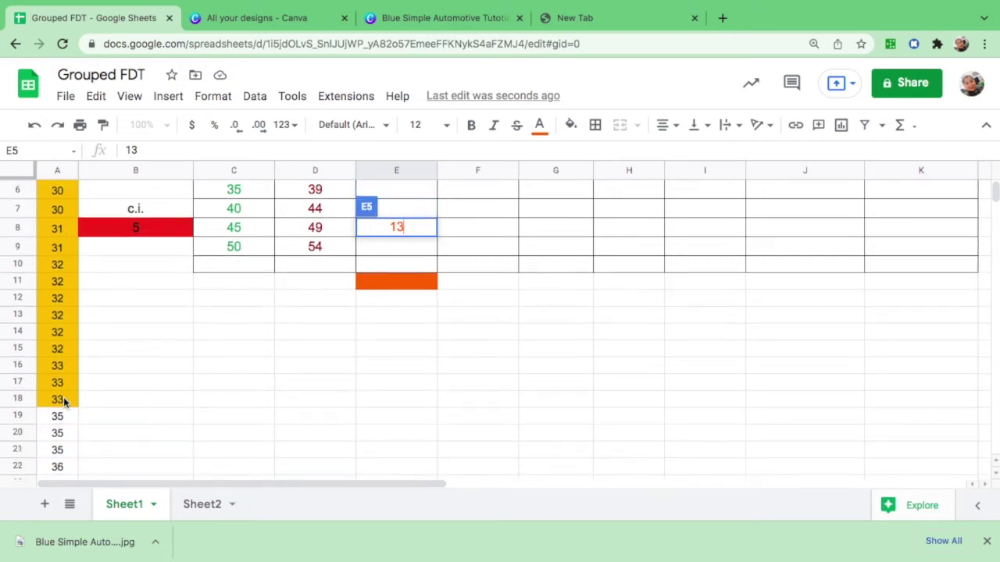
click(60, 417)
drag(60, 417, 58, 478)
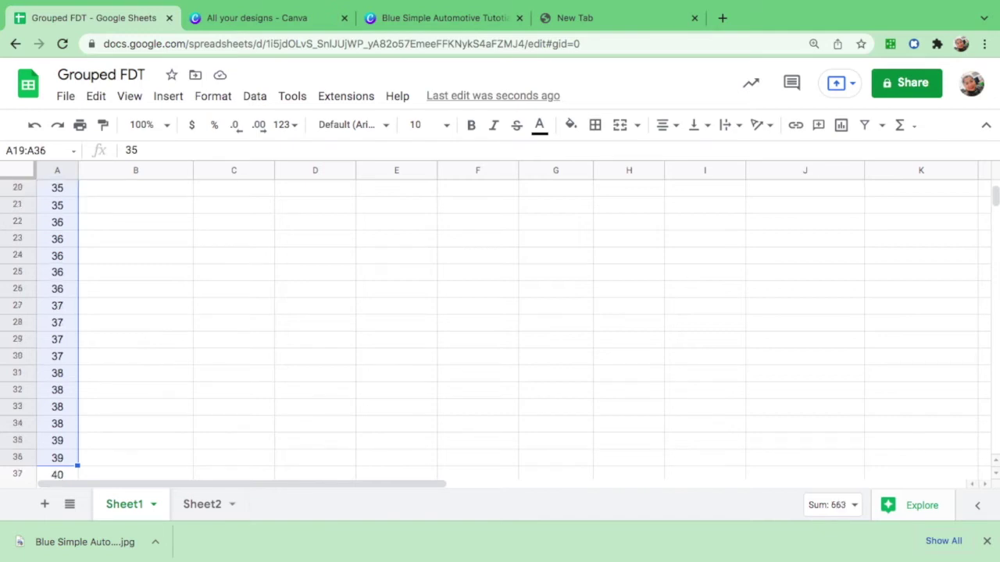
scroll(192, 333, up, 5)
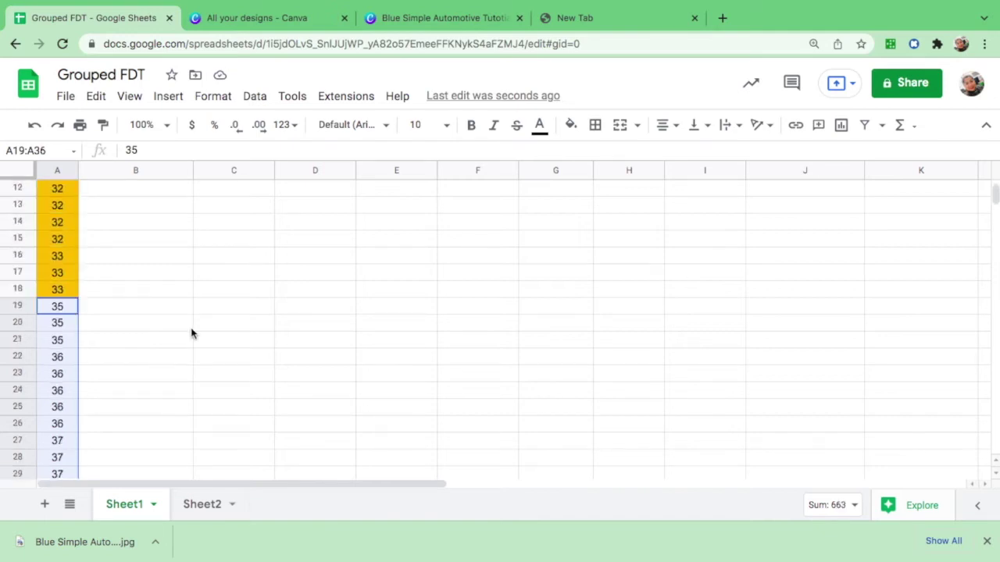
scroll(192, 333, up, 1)
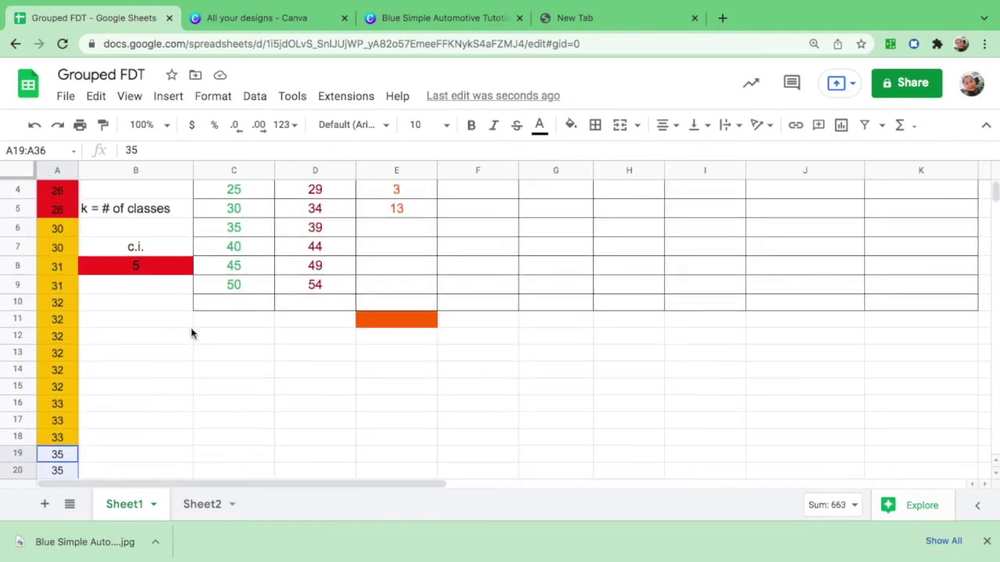
click(400, 232)
text(18)
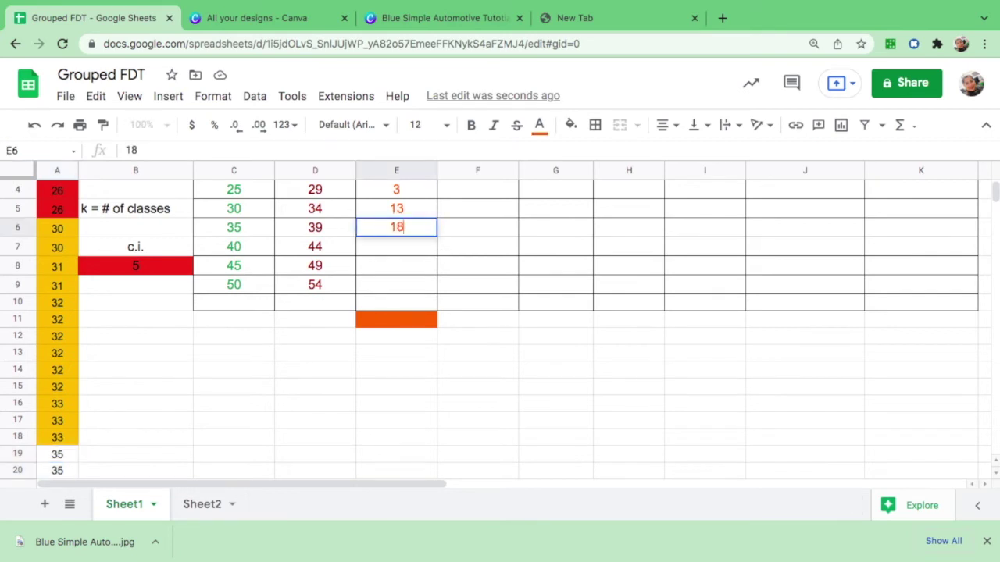
click(414, 252)
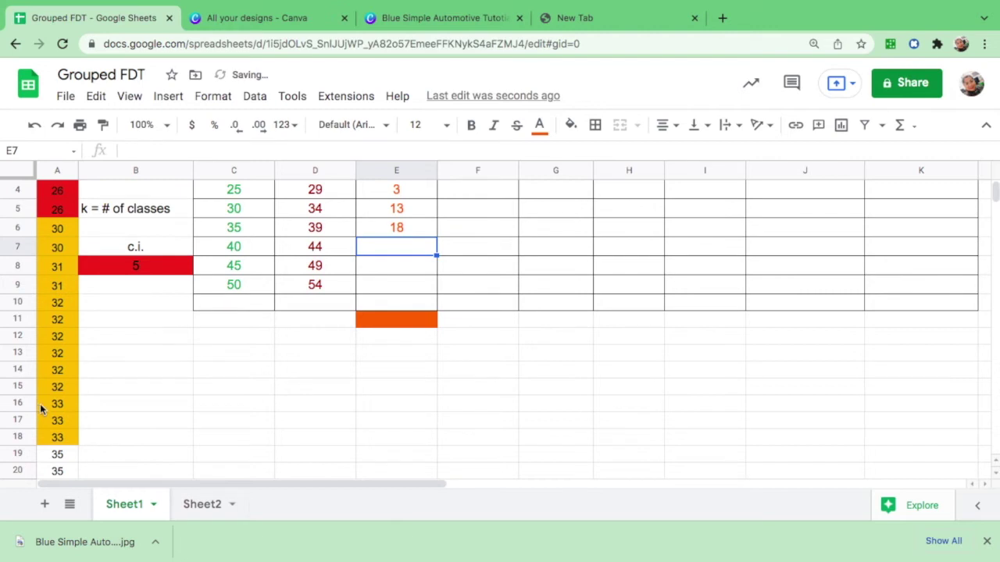
Fill the ages in A37:A44 with the standard turquoise colour and enter 8 as the fifth class's frequency in cell E7.
scroll(59, 407, down, 8)
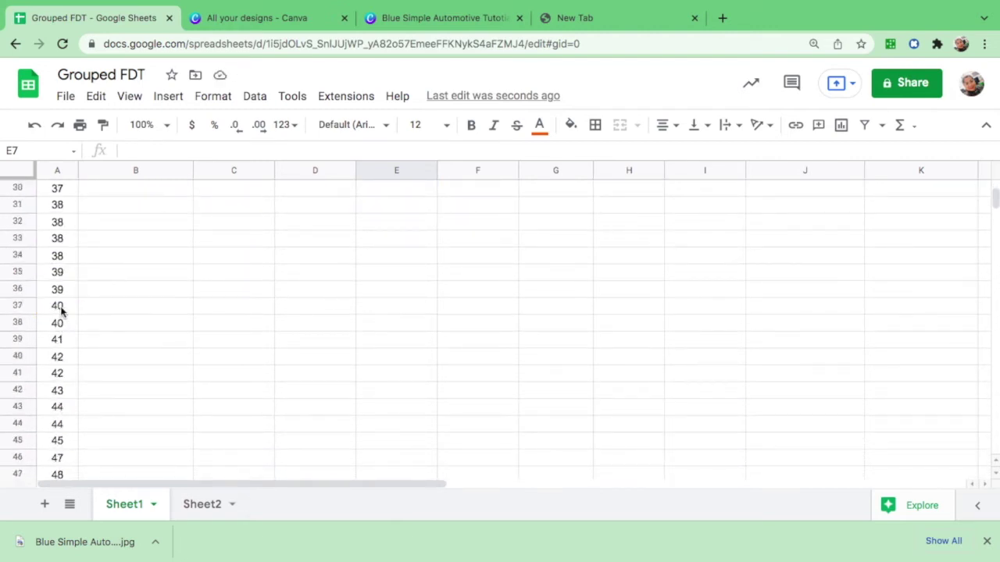
click(61, 311)
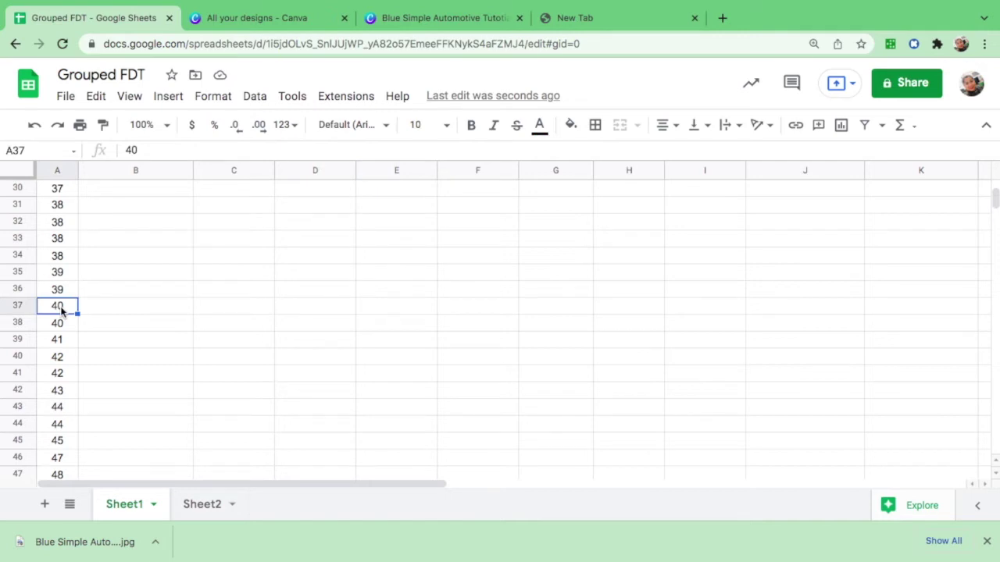
key(shift+Down)
key(shift+Down)
key(shift+Down)
key(shift+Down)
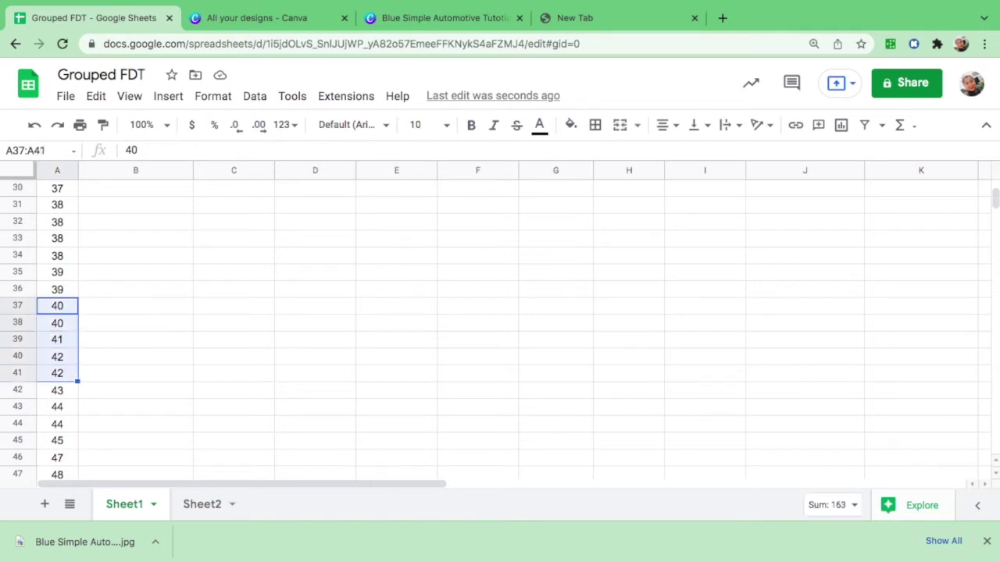
key(shift+Down)
key(shift+Down)
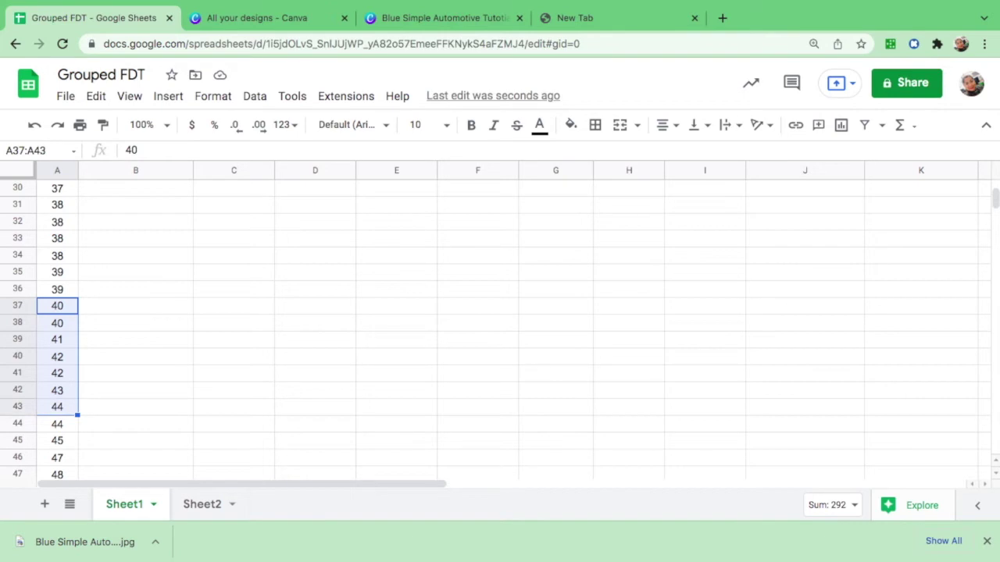
key(shift+Down)
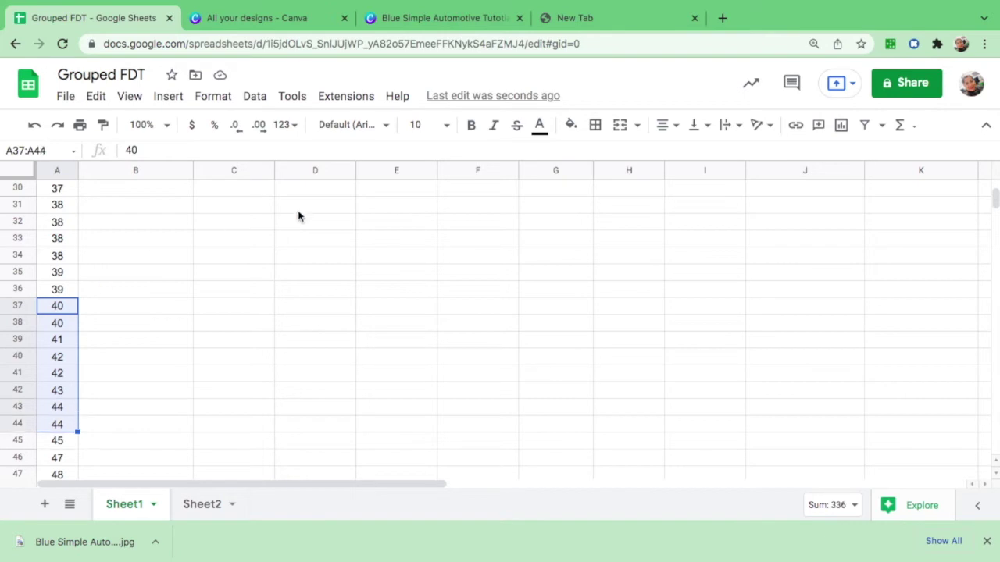
click(571, 125)
click(701, 174)
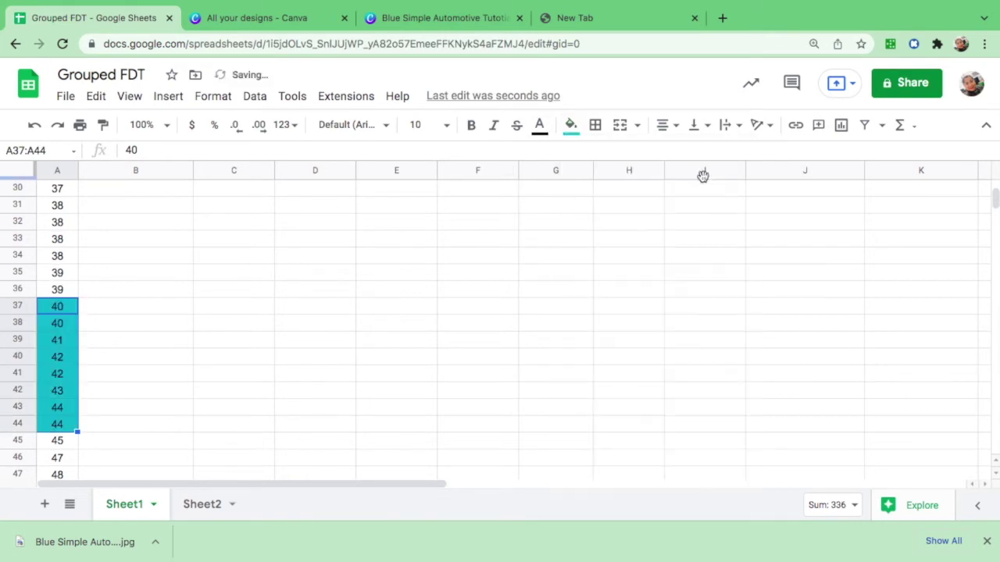
scroll(299, 334, up, 2)
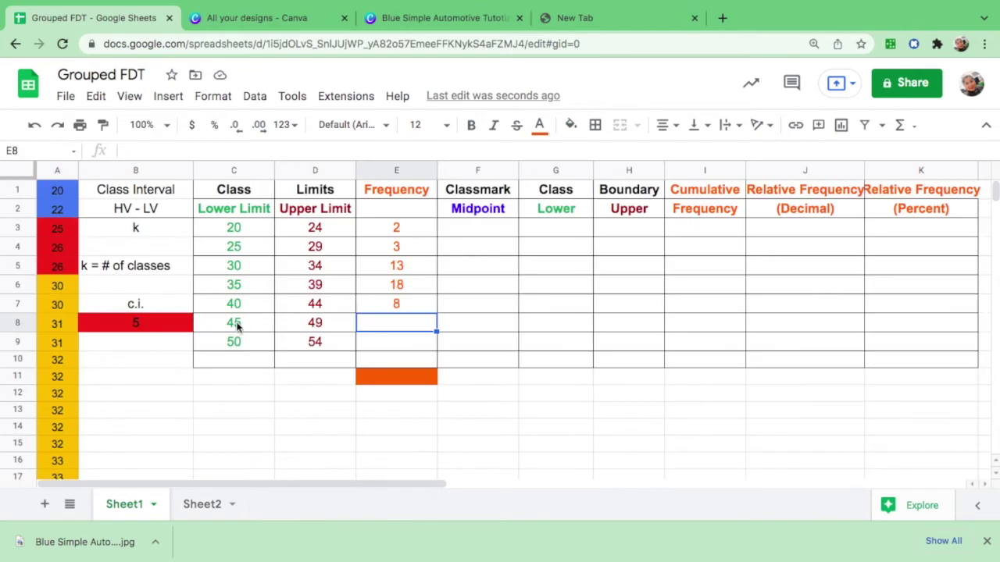
Fill the ages in A45:A48 with dark yellow and enter 4 as the sixth class's frequency in cell E8.
click(239, 325)
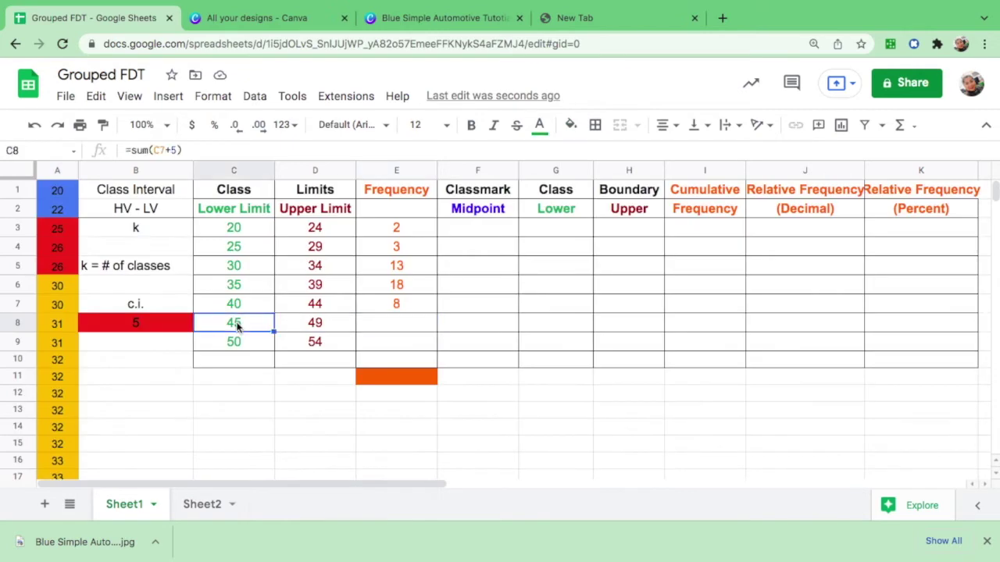
click(327, 328)
scroll(64, 416, down, 15)
scroll(65, 416, up, 5)
click(61, 309)
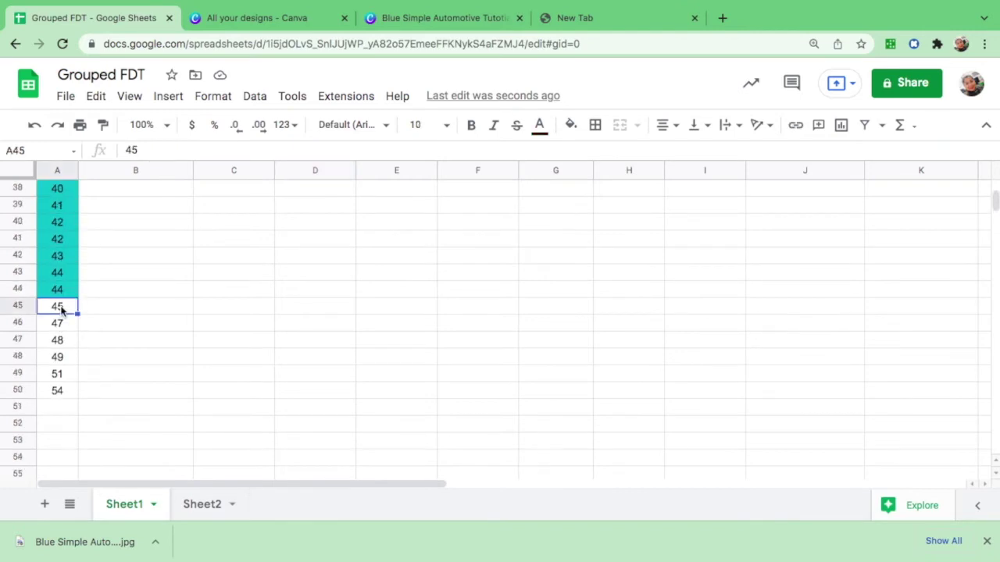
key(shift+Down)
key(shift+Down)
key(shift+Down)
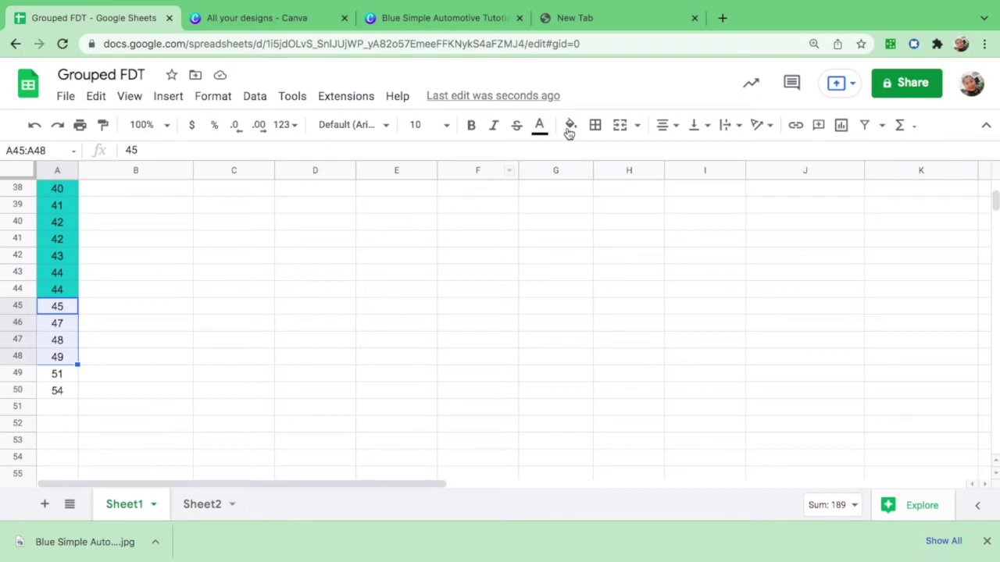
click(569, 126)
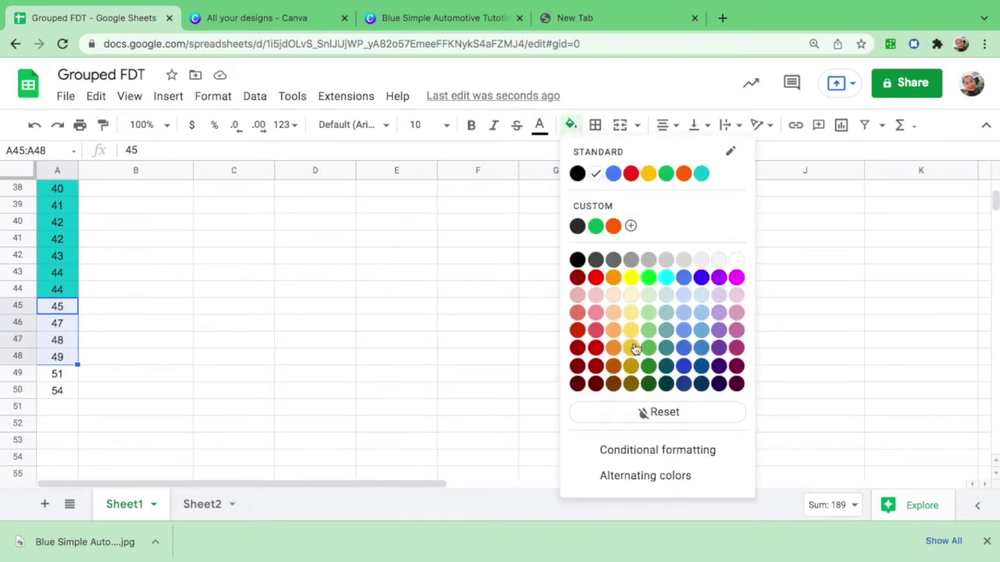
click(632, 348)
scroll(338, 335, up, 10)
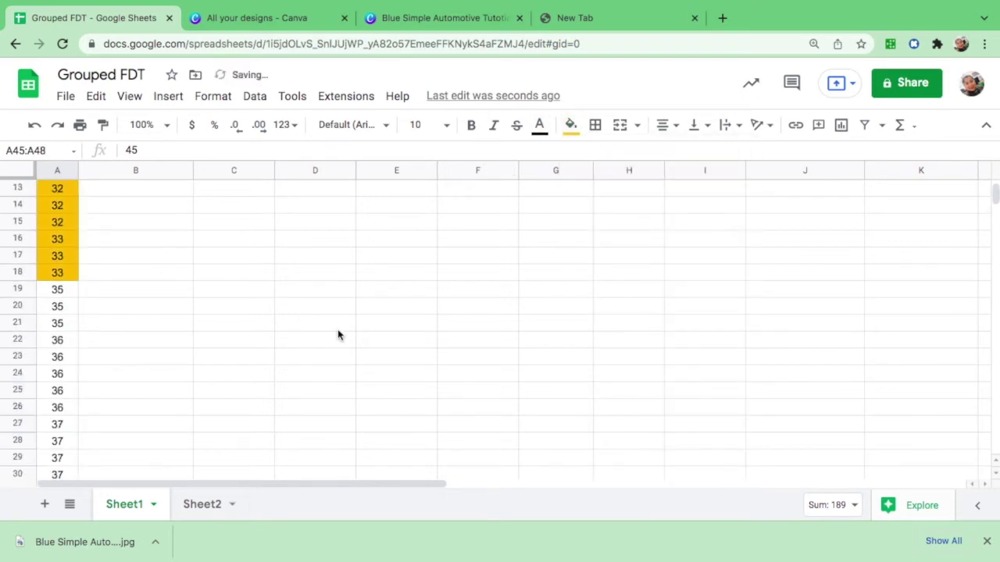
click(404, 284)
text(4)
Apply a fill colour to the ages in A49:A50 and enter 2 as the last class's frequency in cell E9.
scroll(151, 379, down, 8)
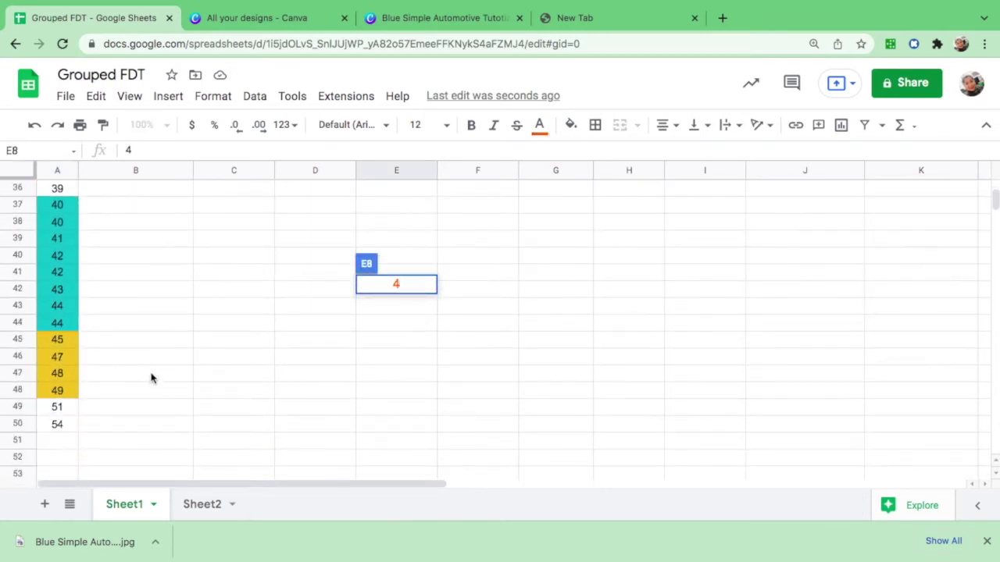
click(67, 412)
drag(66, 412, 66, 425)
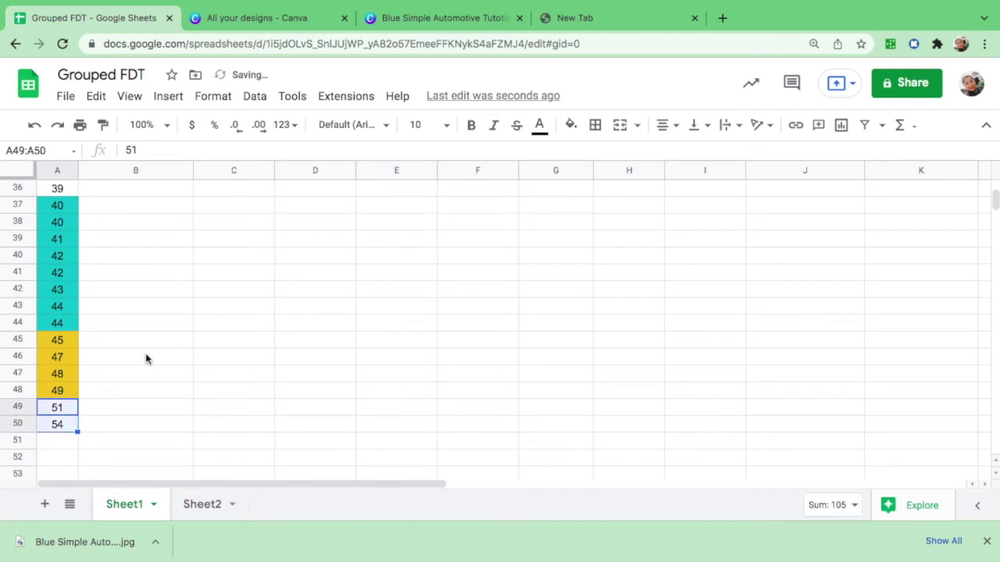
click(571, 126)
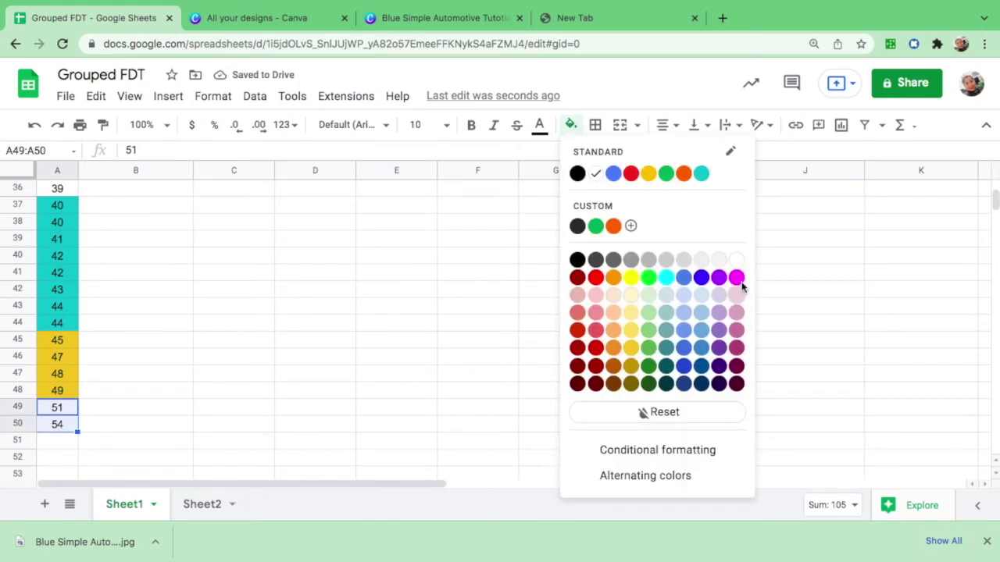
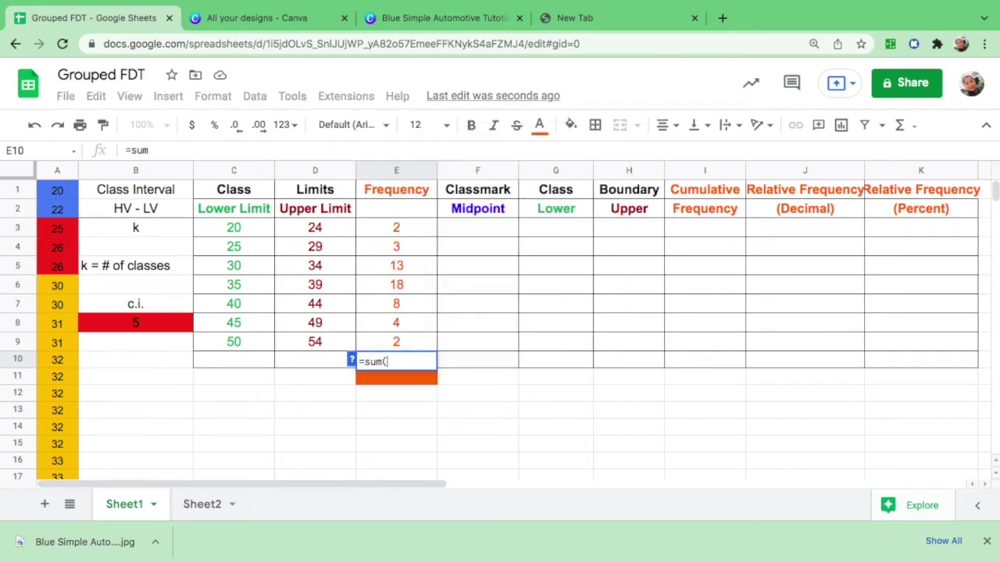
Total the seven class frequencies in cell E10 with the formula =sum(E3:E9).
click(407, 224)
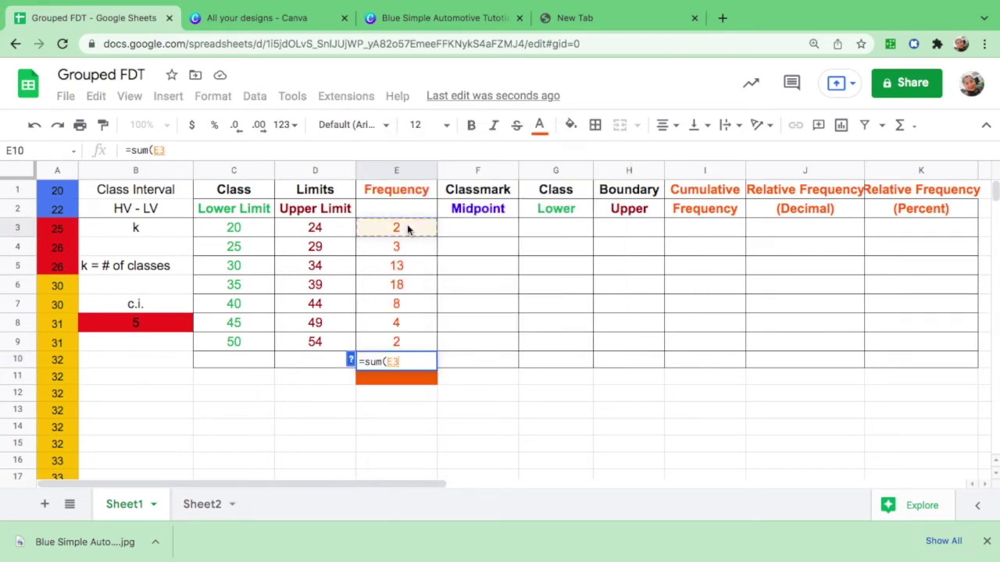
drag(407, 225, 407, 341)
text())
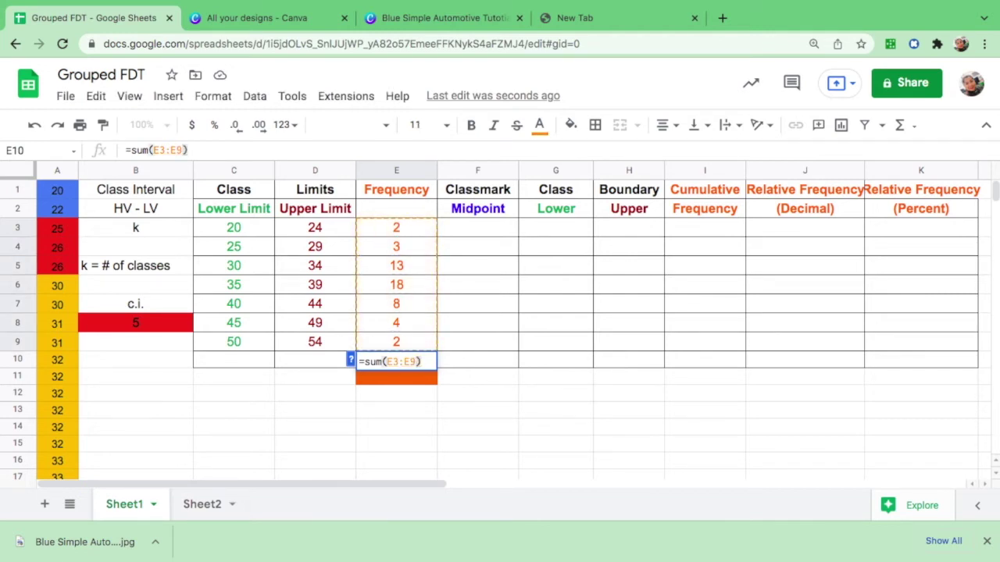
key(Return)
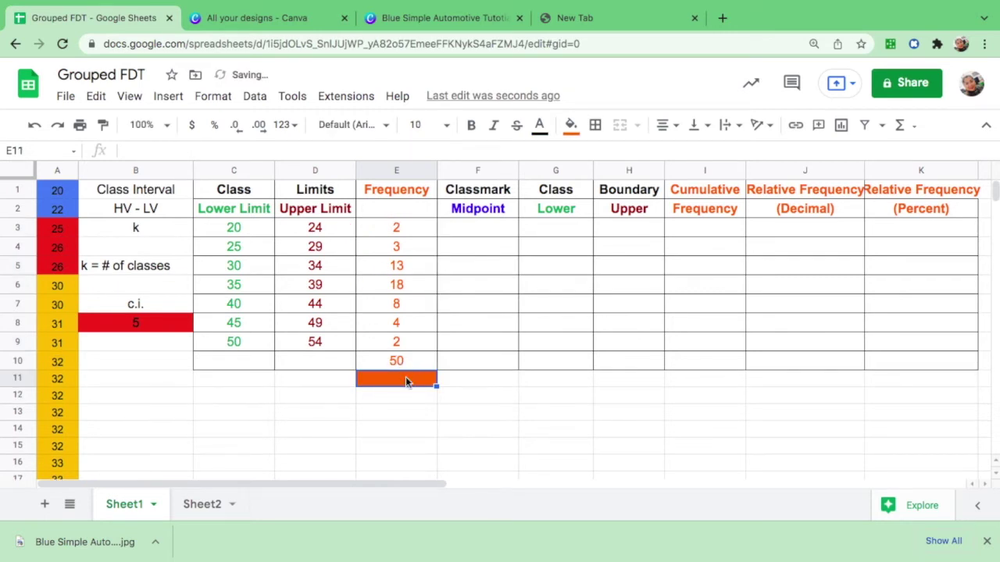
Enter the sample size label "n = 50" in the orange cell E11 below the frequency total.
text(n =)
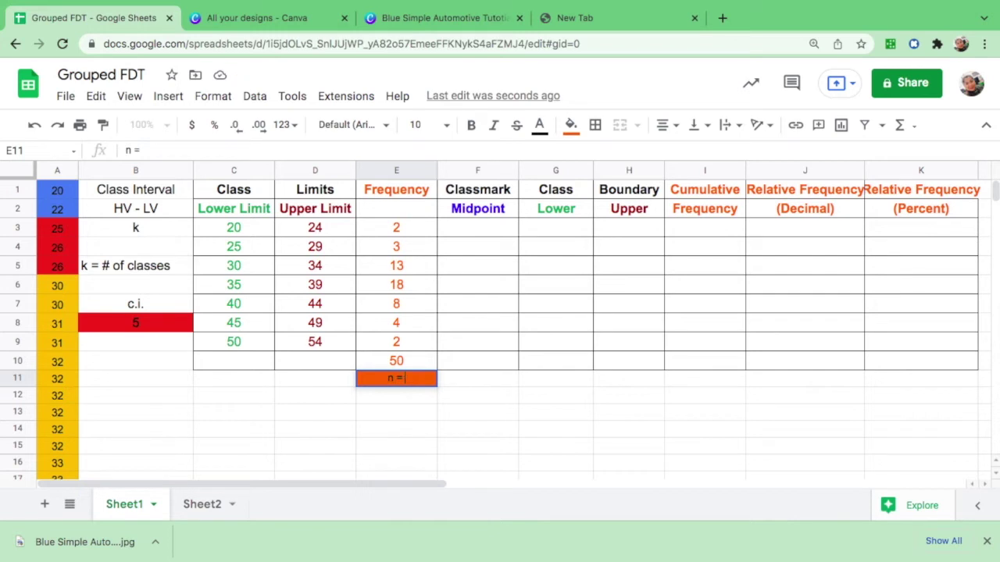
text( 50)
click(407, 425)
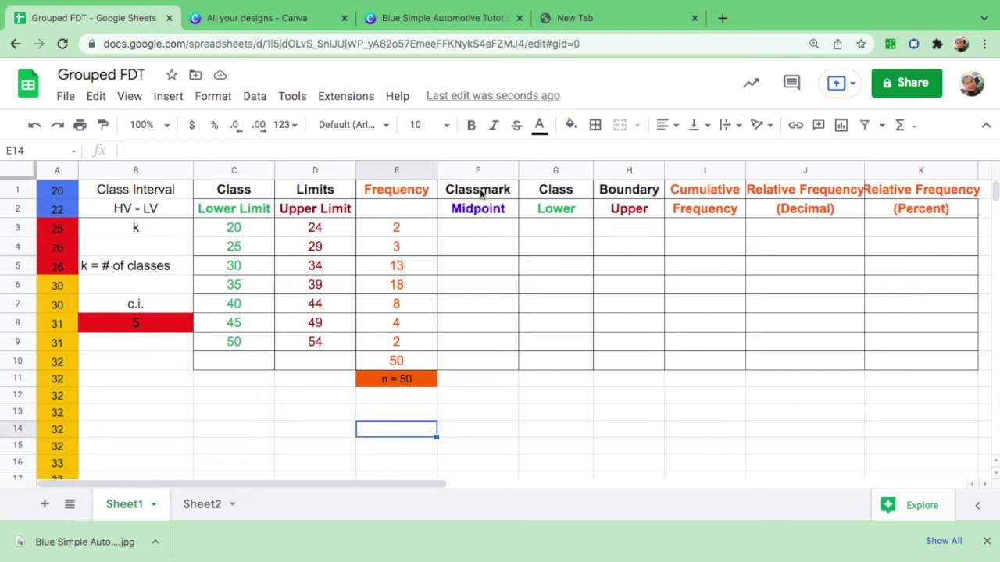
Calculate the first class's midpoint in cell F3 from its lower and upper limits with the formula =(C3+D3)/2.
click(480, 227)
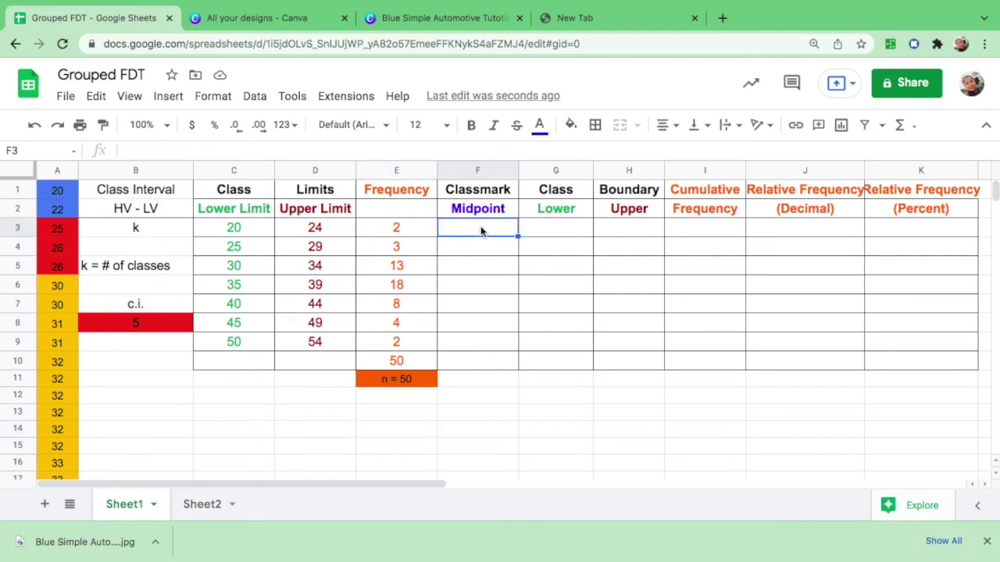
click(241, 233)
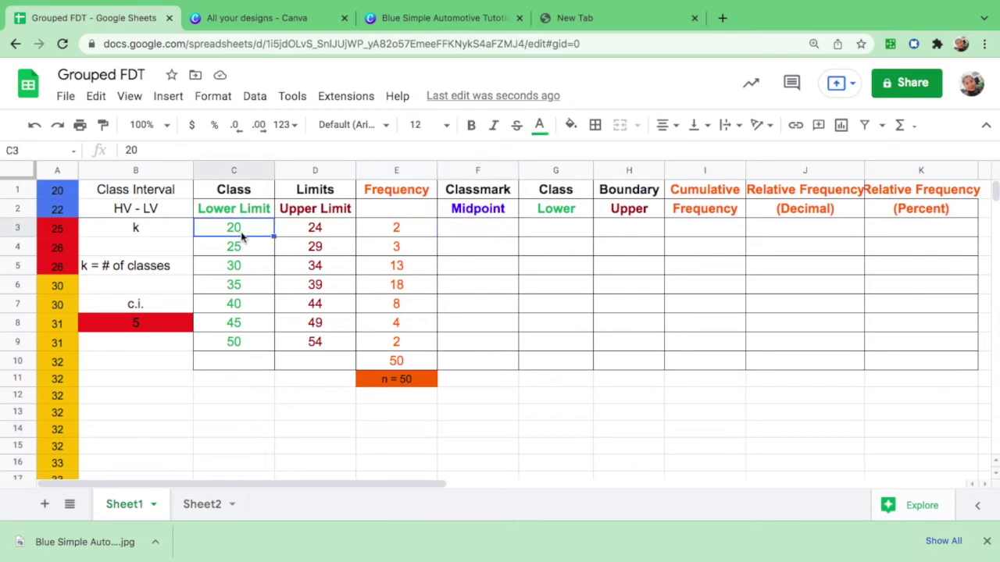
click(321, 235)
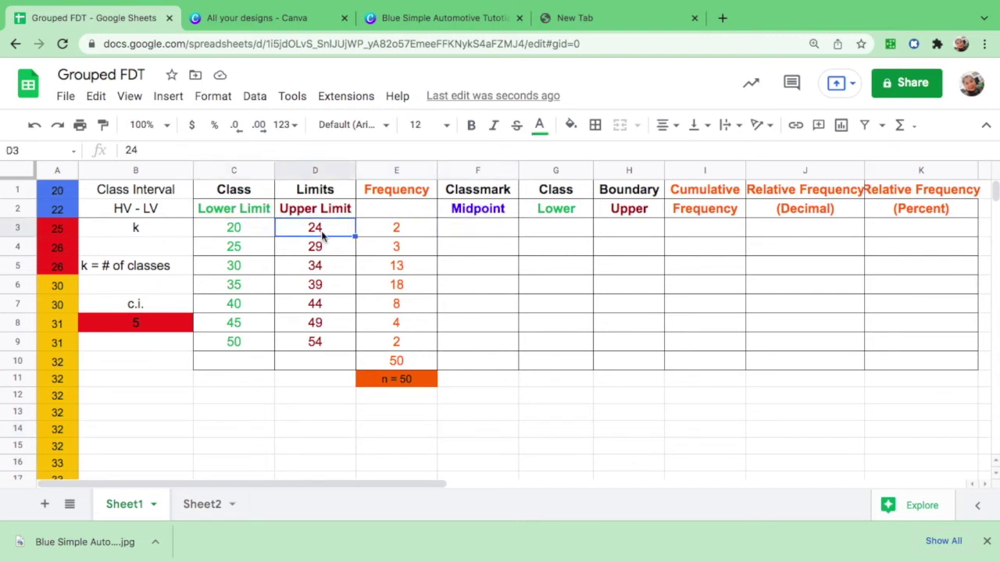
click(485, 231)
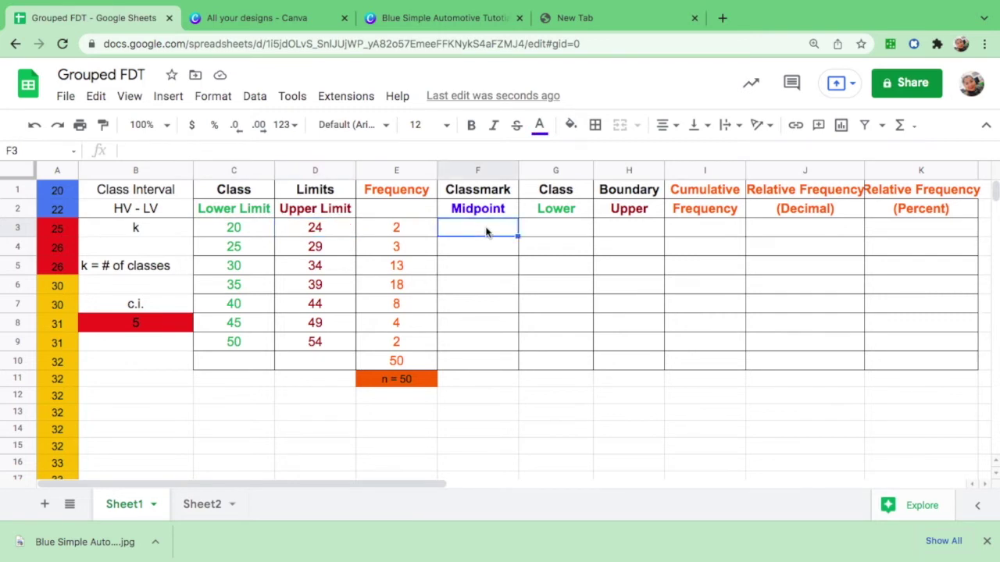
text(=)
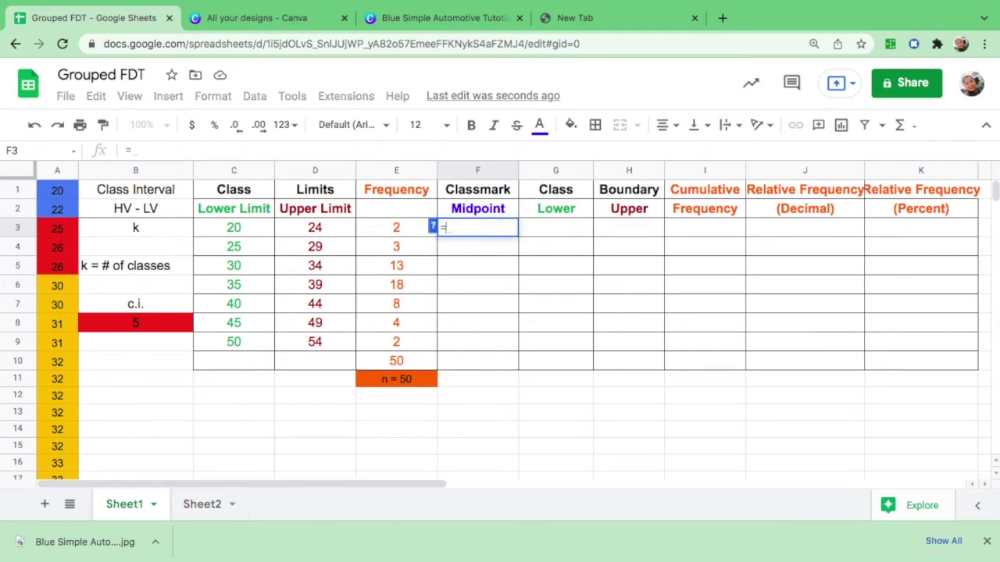
text(()
click(251, 233)
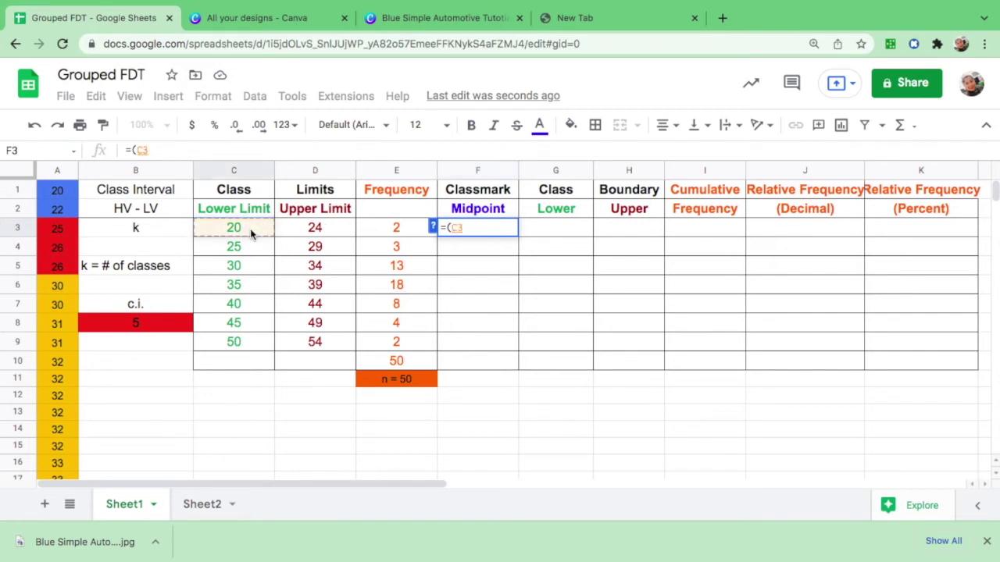
text(+)
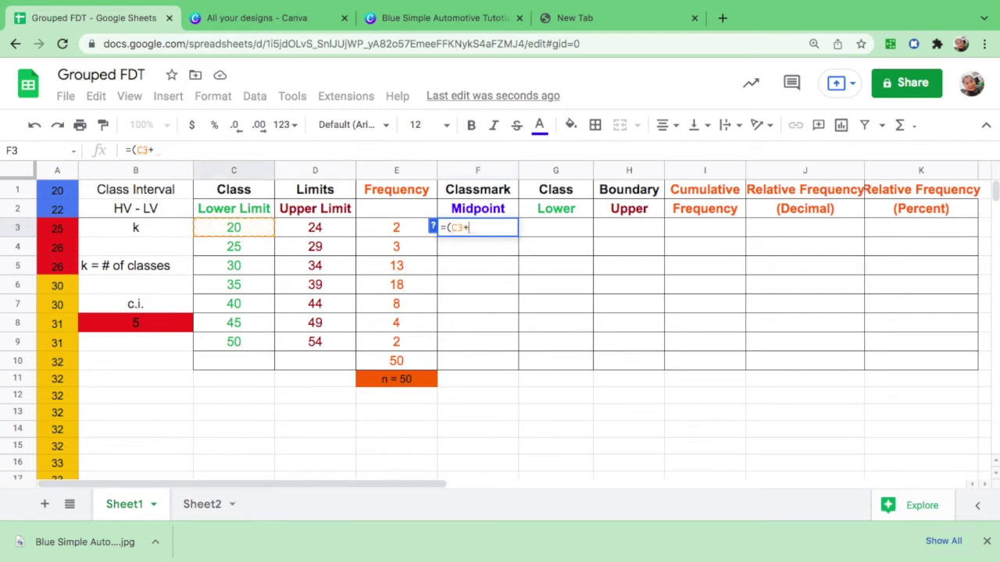
click(320, 233)
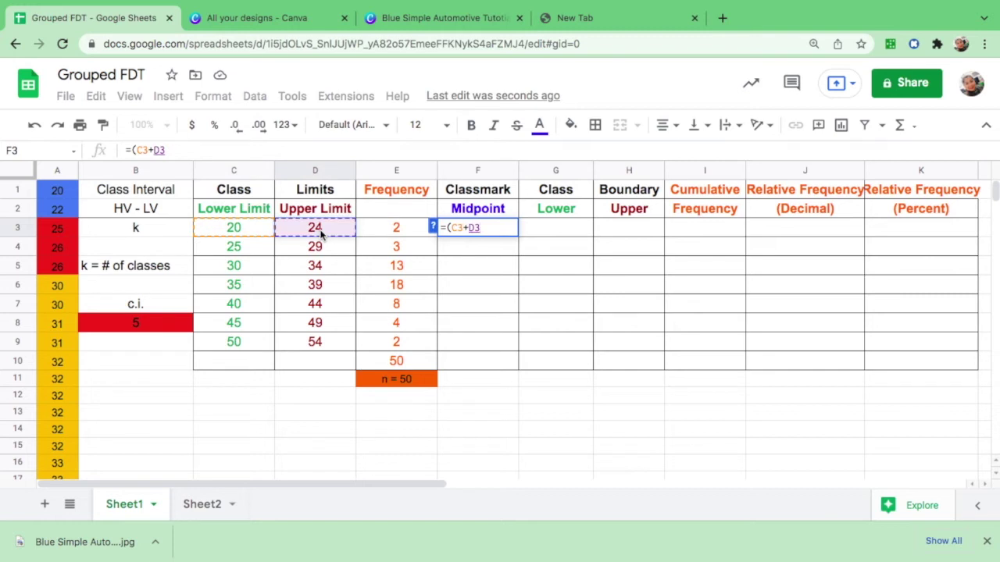
text()/)
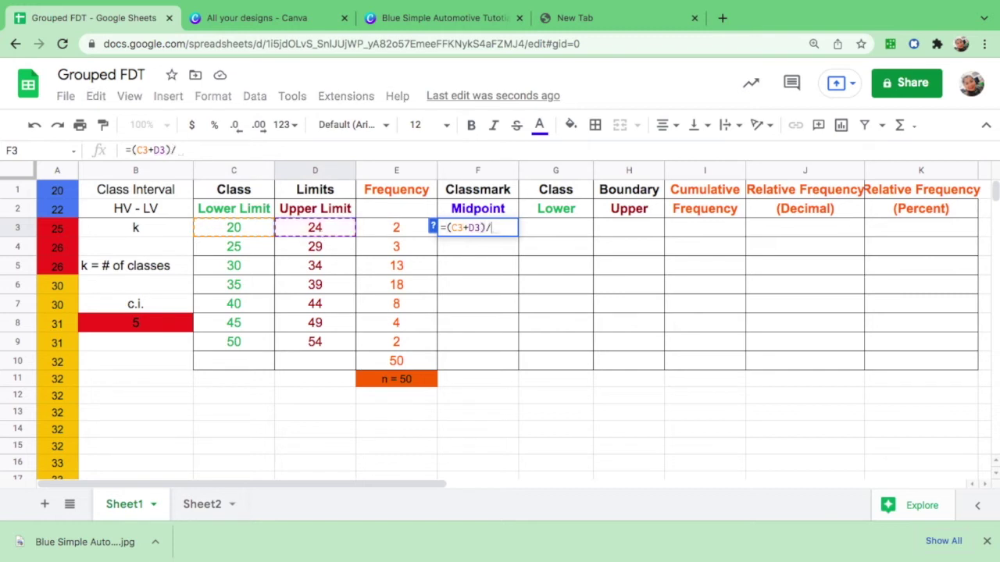
text(2)
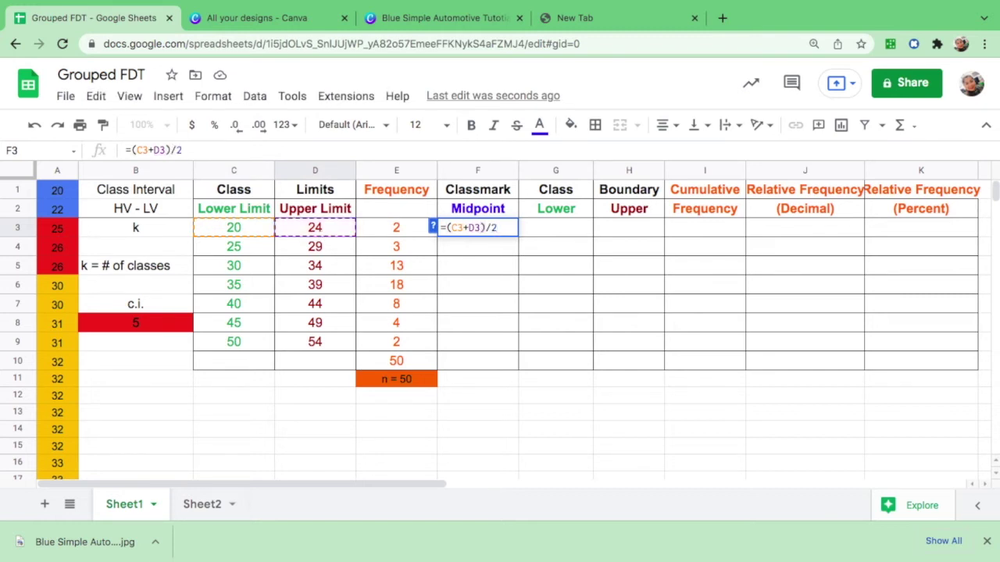
key(Return)
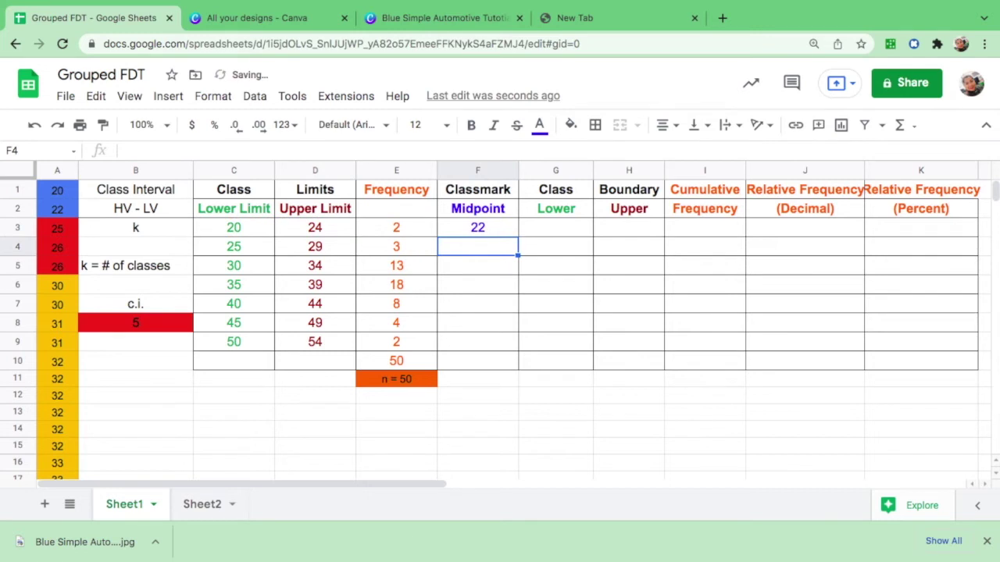
Copy the classmark formula from F3 down through F9 for the remaining classes.
click(500, 228)
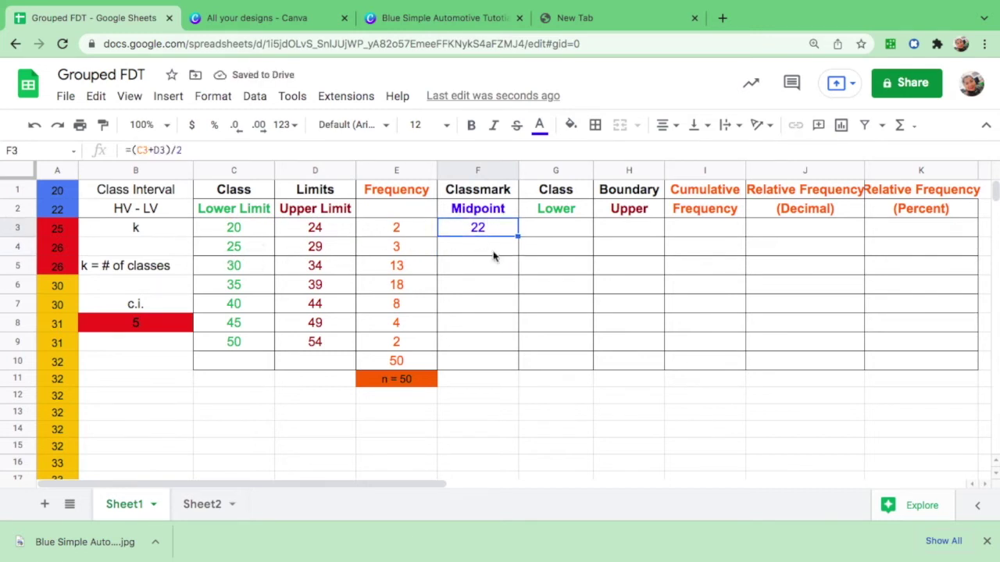
shift+click(512, 350)
key(ctrl+d)
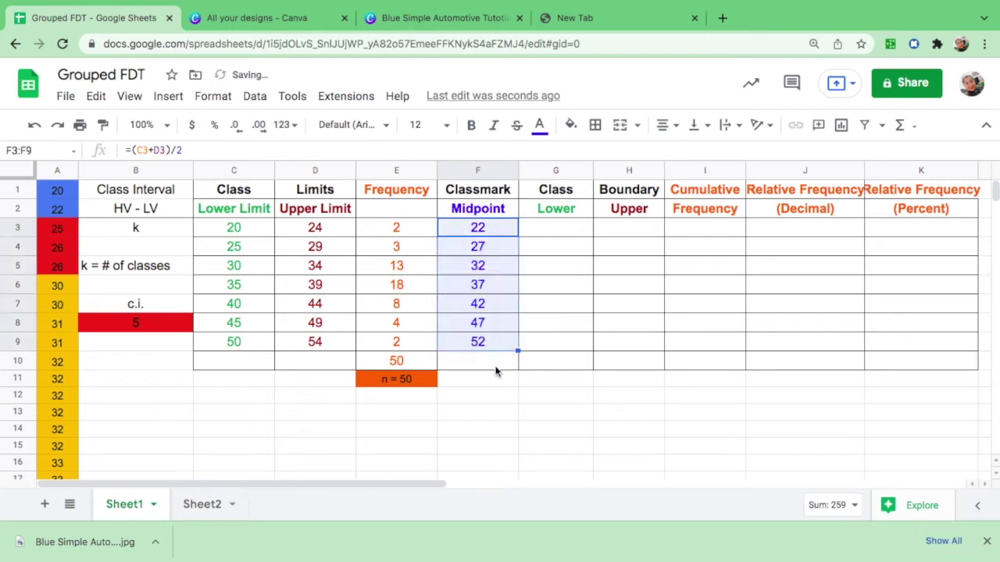
click(495, 366)
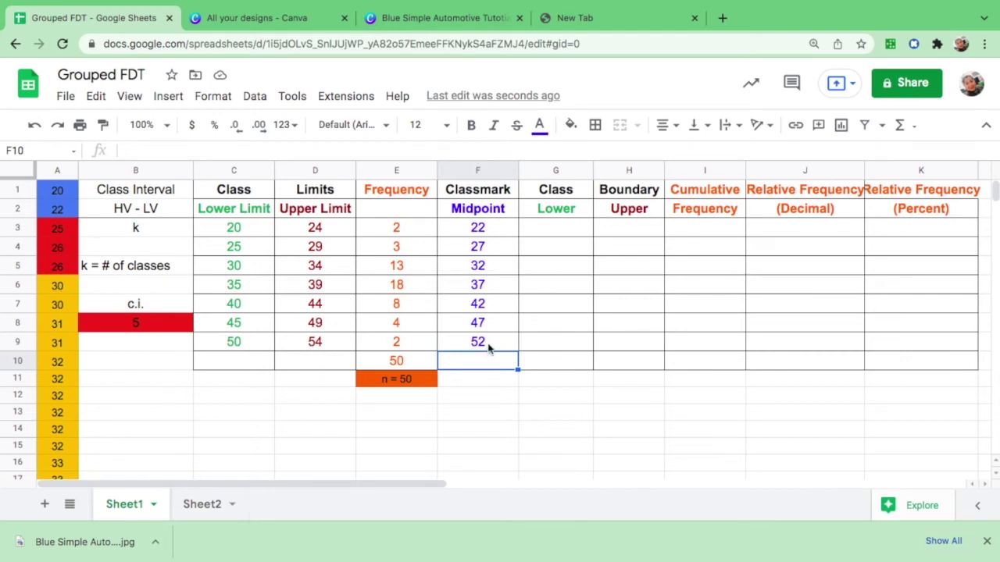
Examine the lower and upper Class Boundary headings and compare the lower boundary column with the lower limits in column C.
click(625, 192)
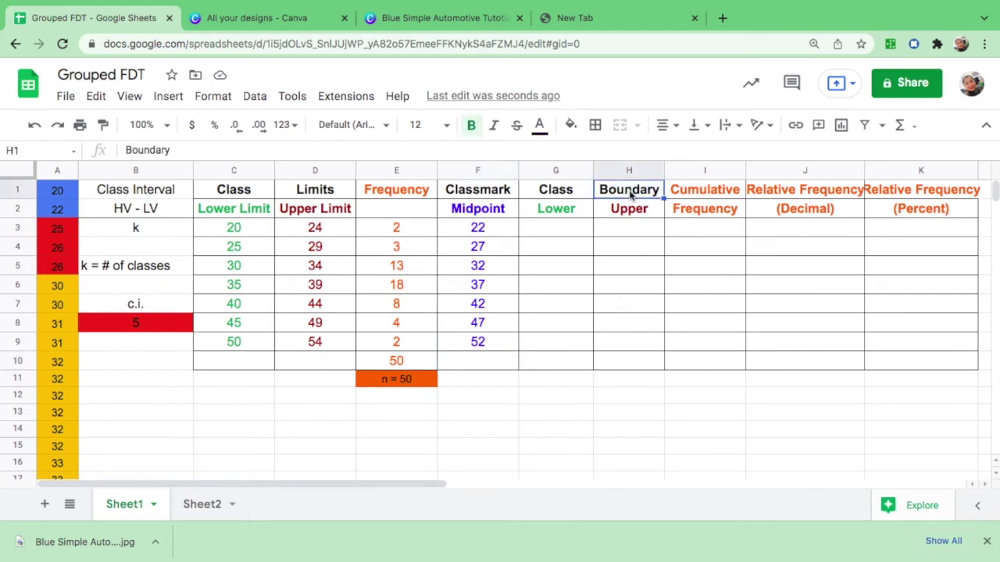
click(571, 193)
click(629, 195)
click(572, 209)
click(637, 211)
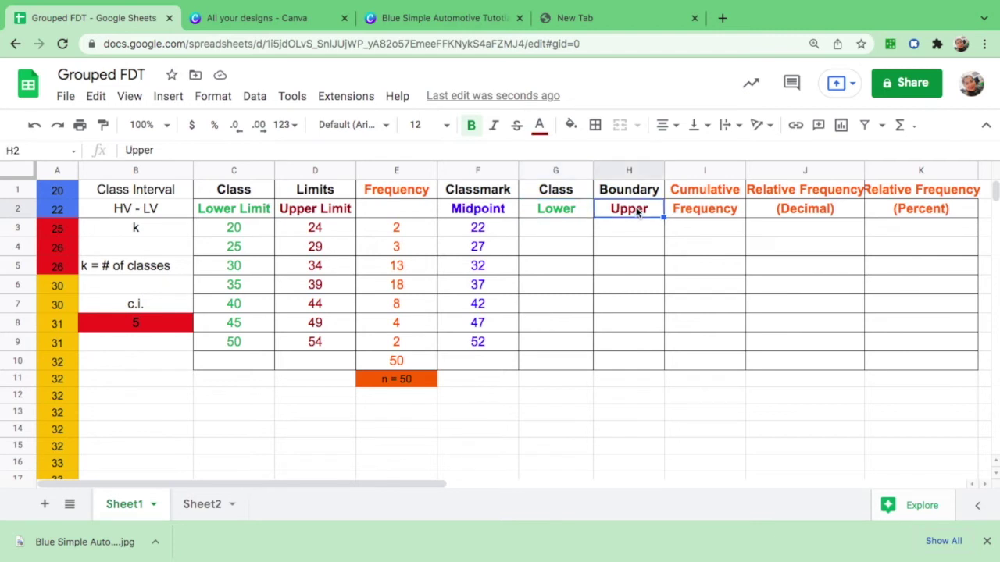
click(561, 213)
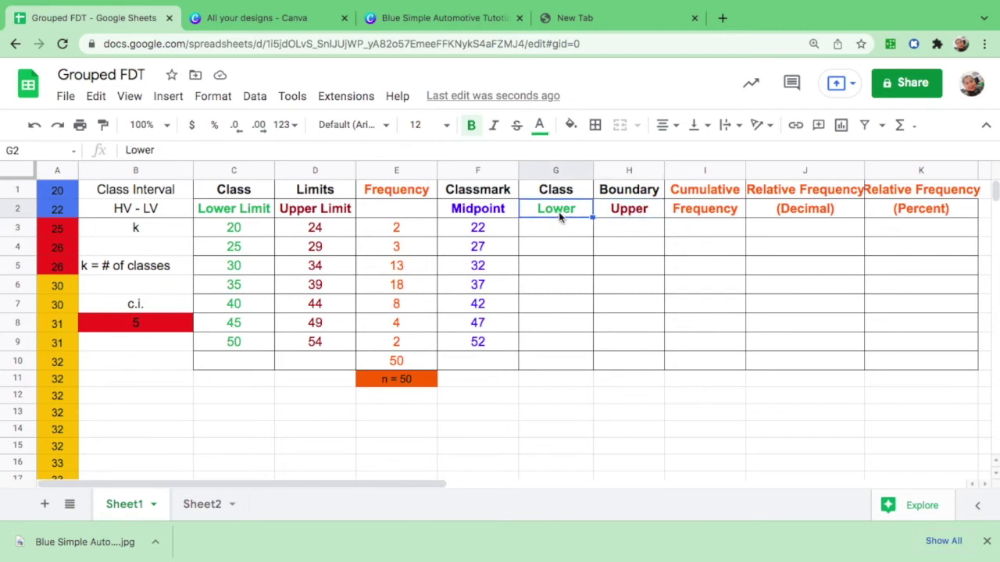
click(237, 214)
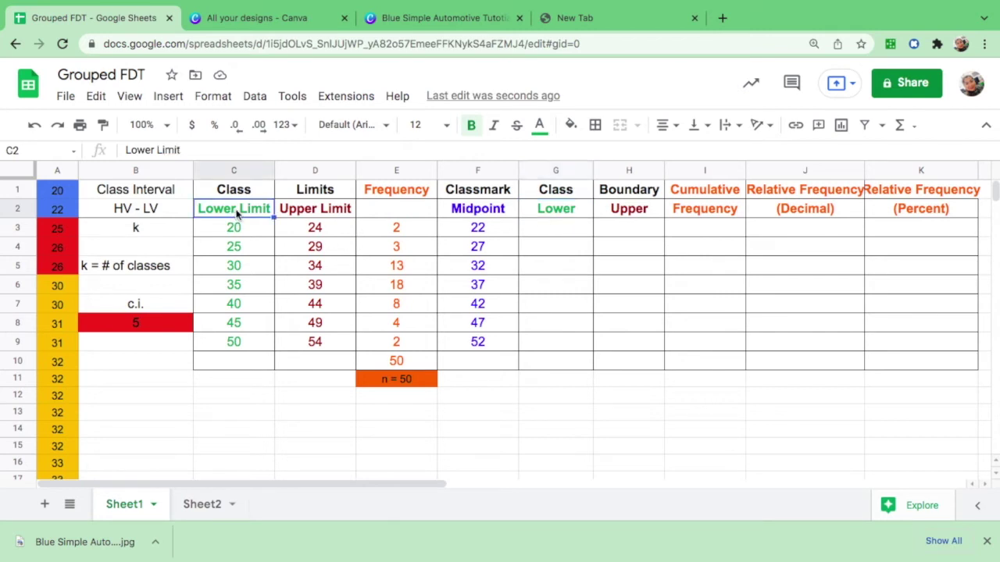
drag(238, 214, 234, 344)
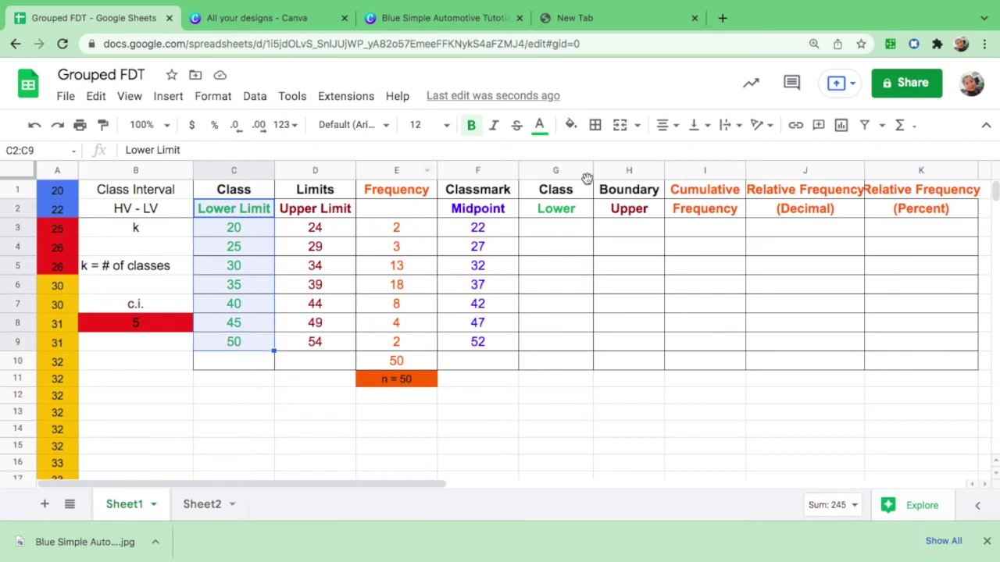
click(562, 226)
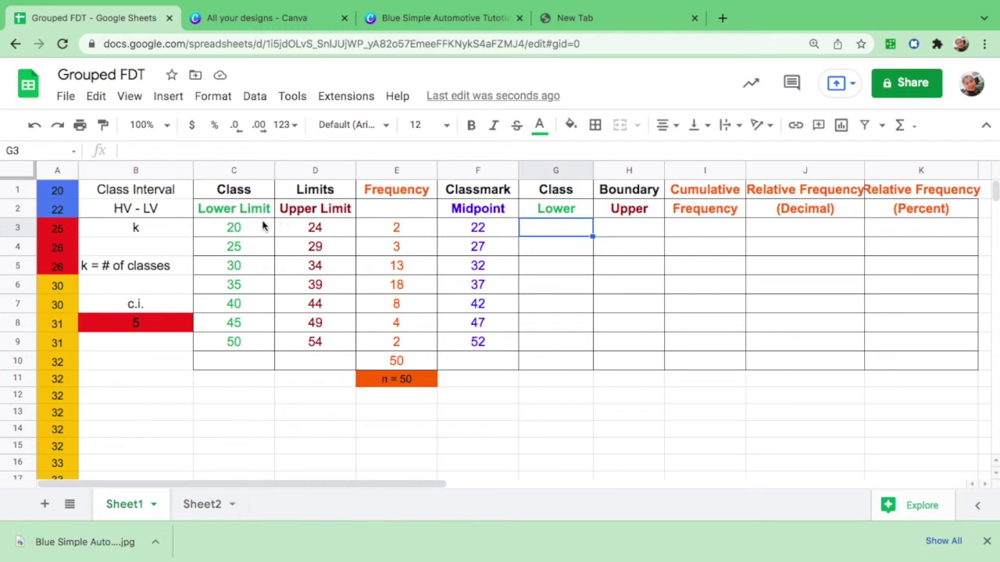
drag(242, 225, 242, 343)
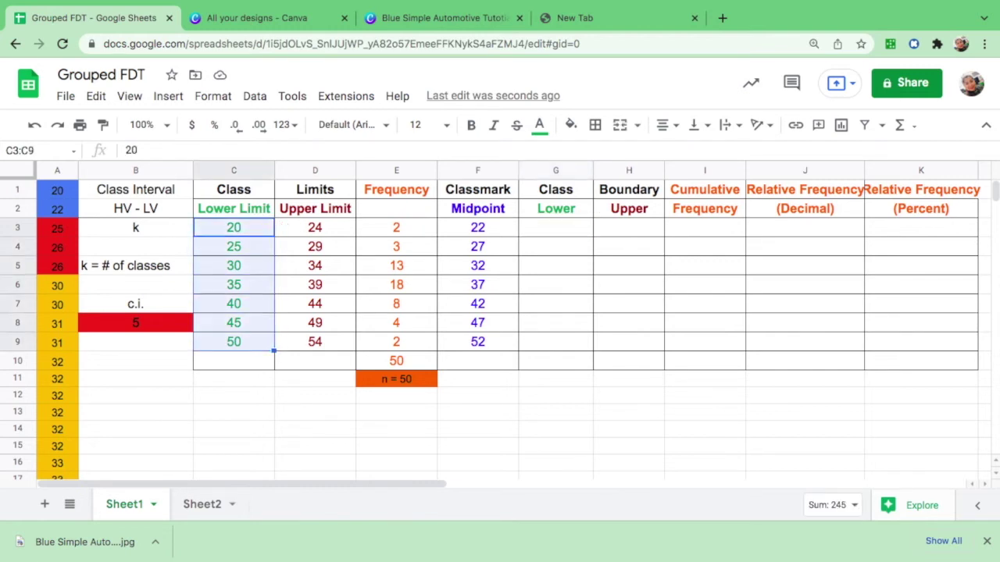
Calculate the first class's lower boundary in cell G3 with the formula =C3-0.5.
click(559, 231)
text(=)
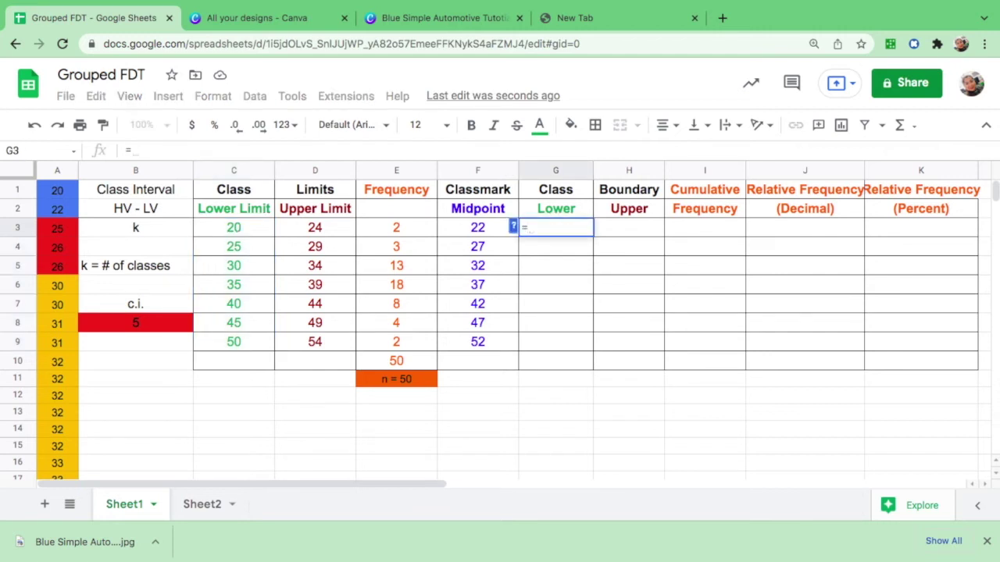
click(247, 229)
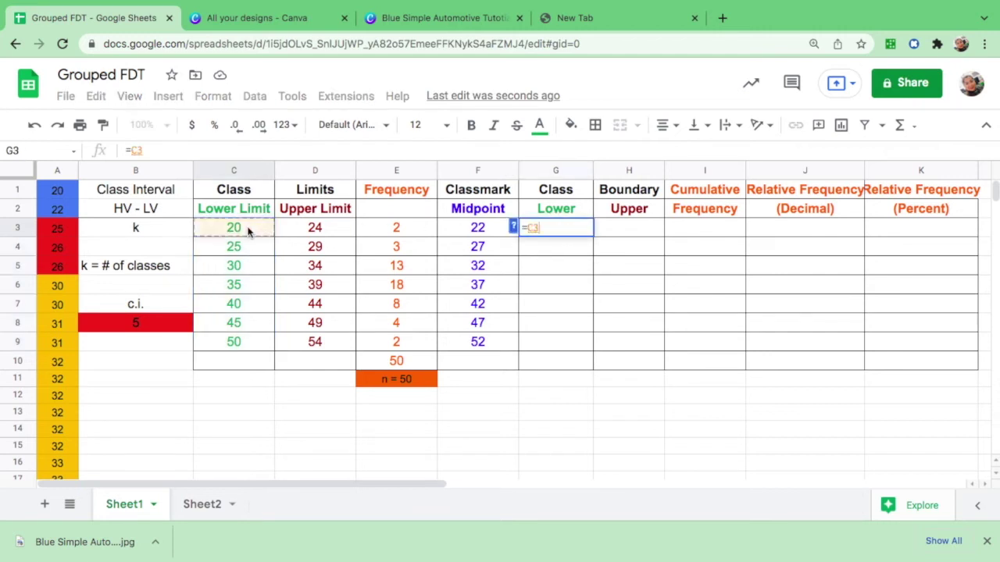
text(-0.5)
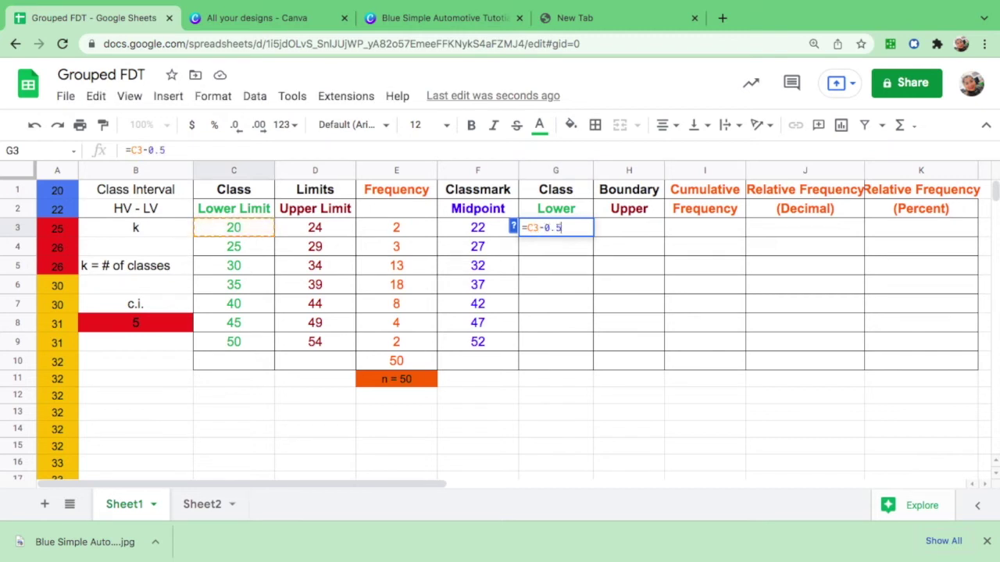
key(Return)
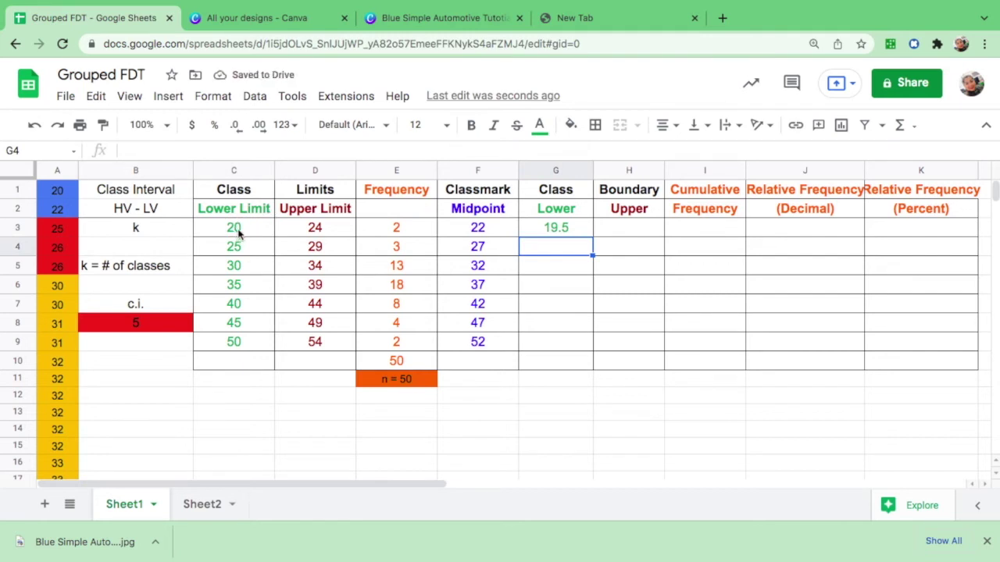
Copy the lower boundary formula from G3 down through G9 and check the last class against its lower limit.
click(566, 233)
drag(593, 236, 590, 350)
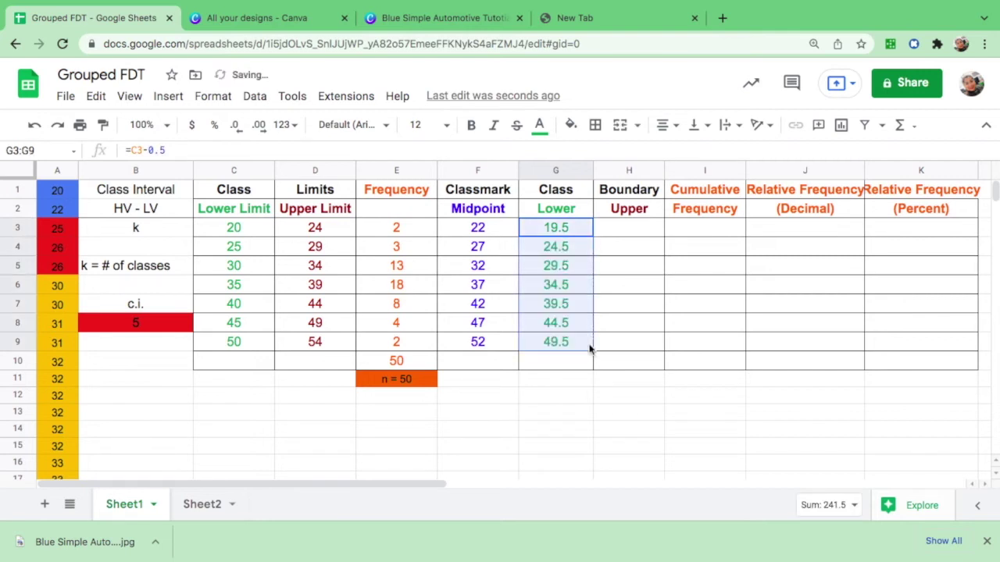
click(249, 350)
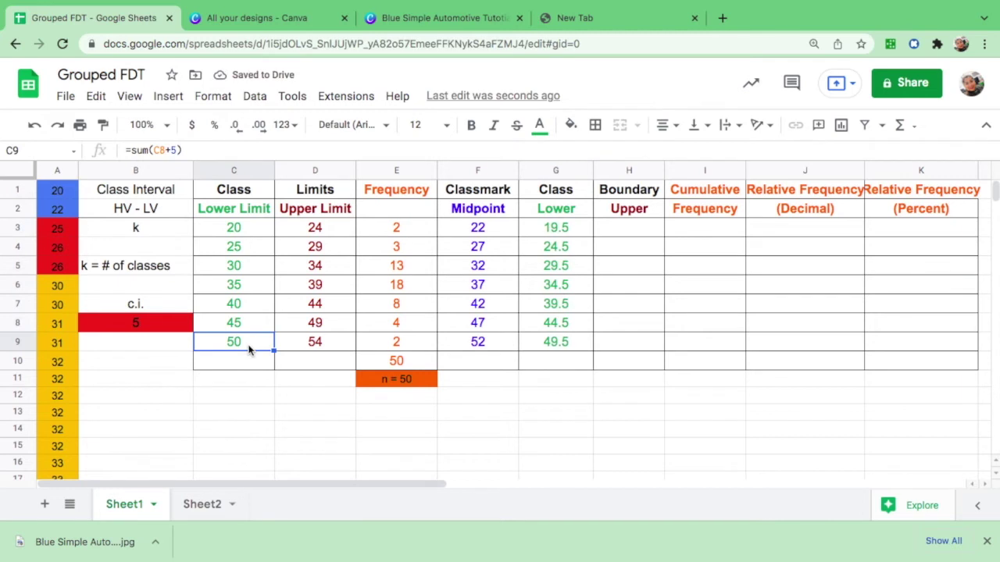
click(561, 348)
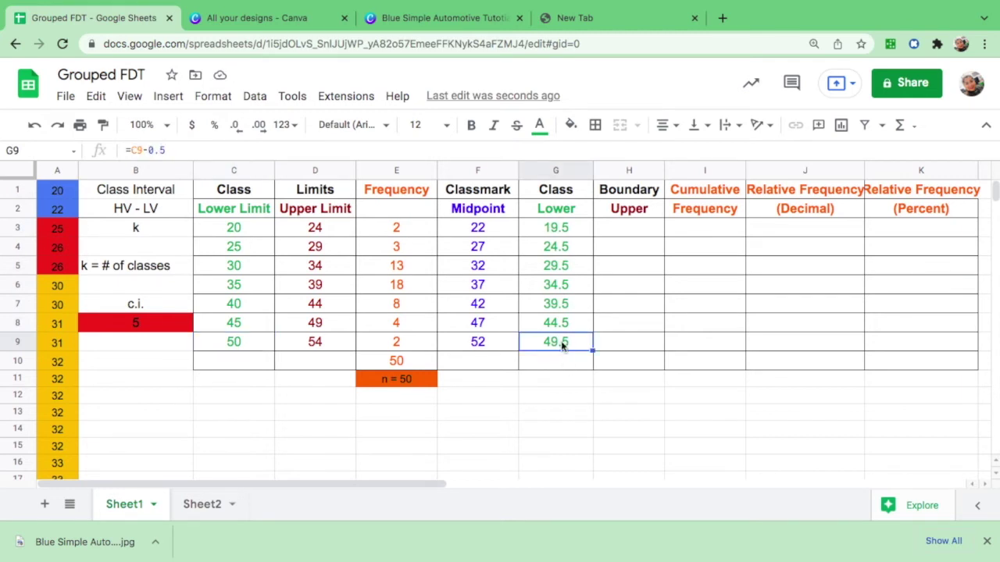
Calculate the first class's upper boundary in cell H3 from its upper limit with the formula =D3+0.5.
click(628, 226)
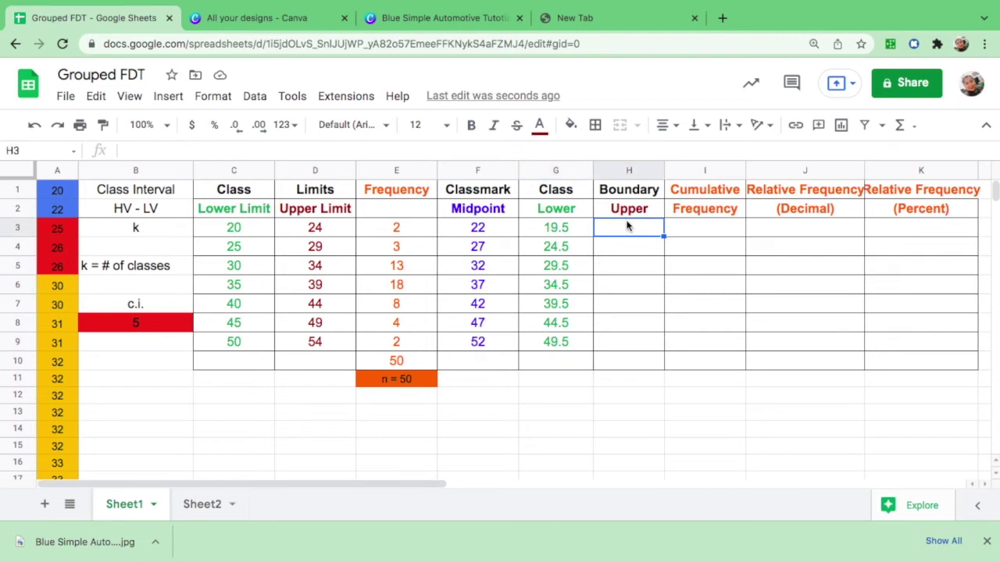
click(634, 212)
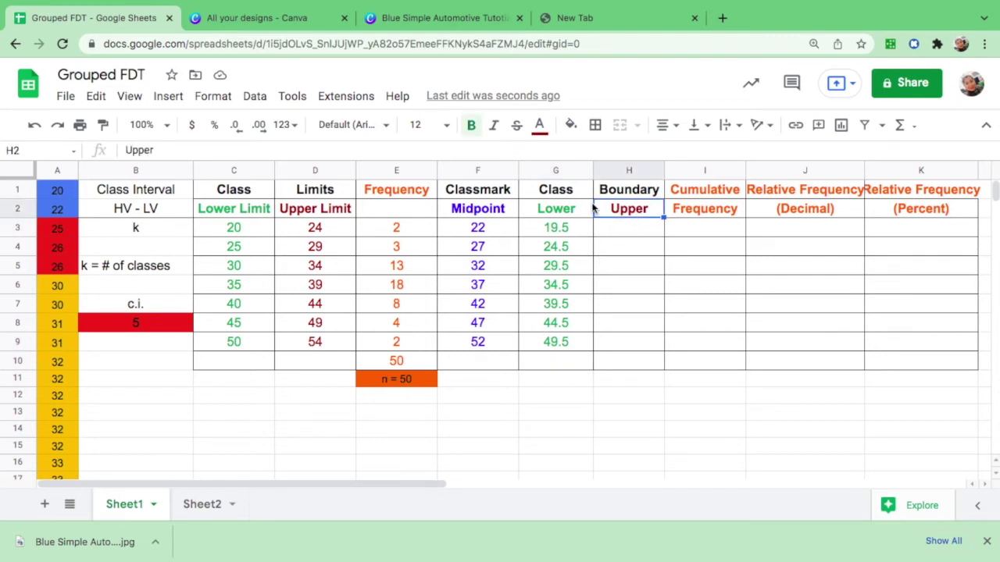
click(325, 215)
drag(325, 215, 320, 341)
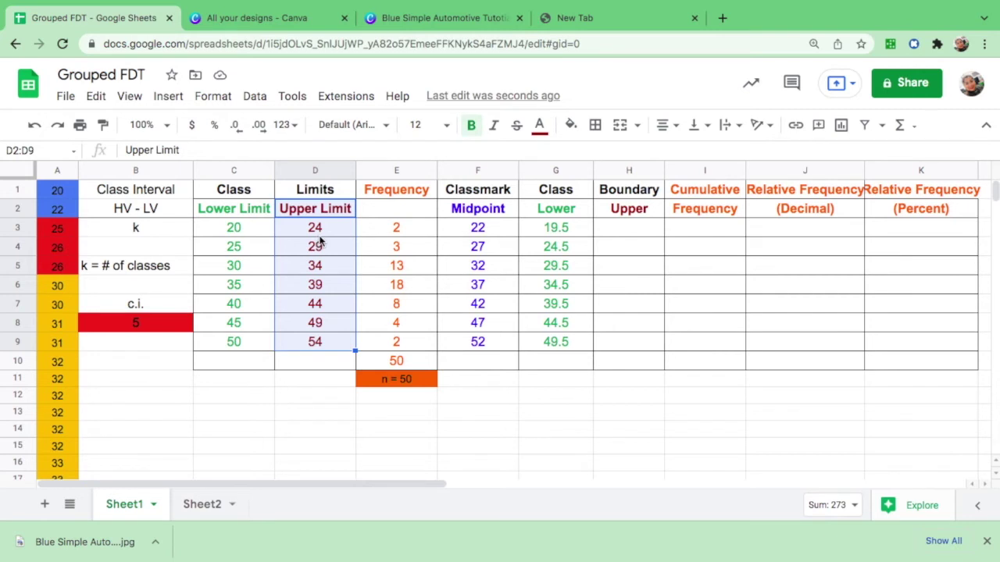
click(632, 231)
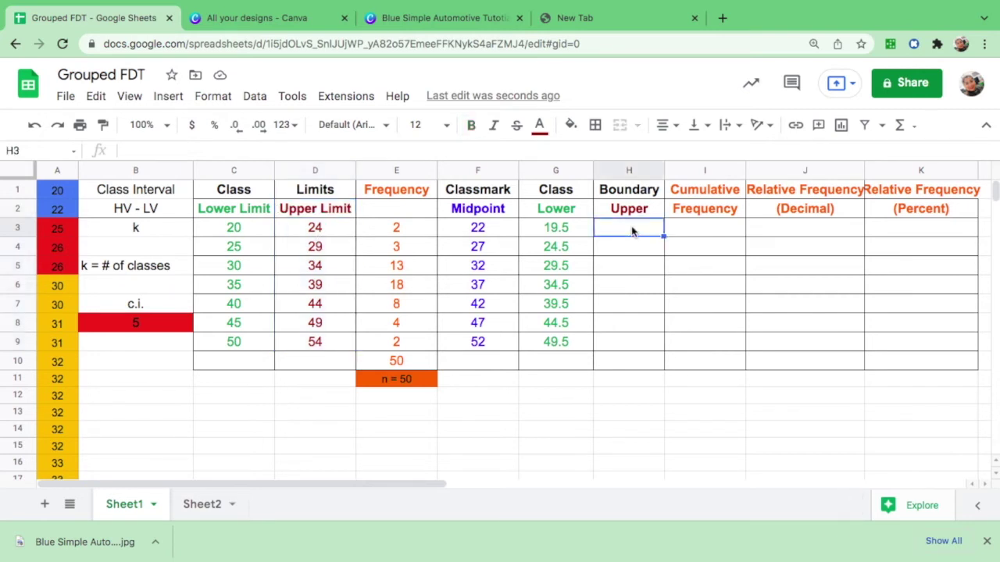
text(=)
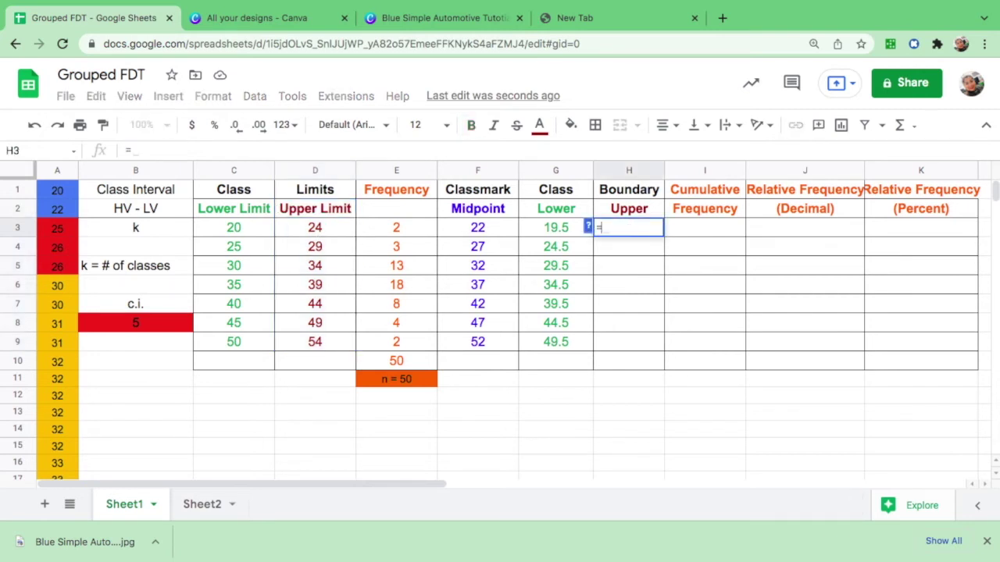
click(311, 228)
text(+0.5)
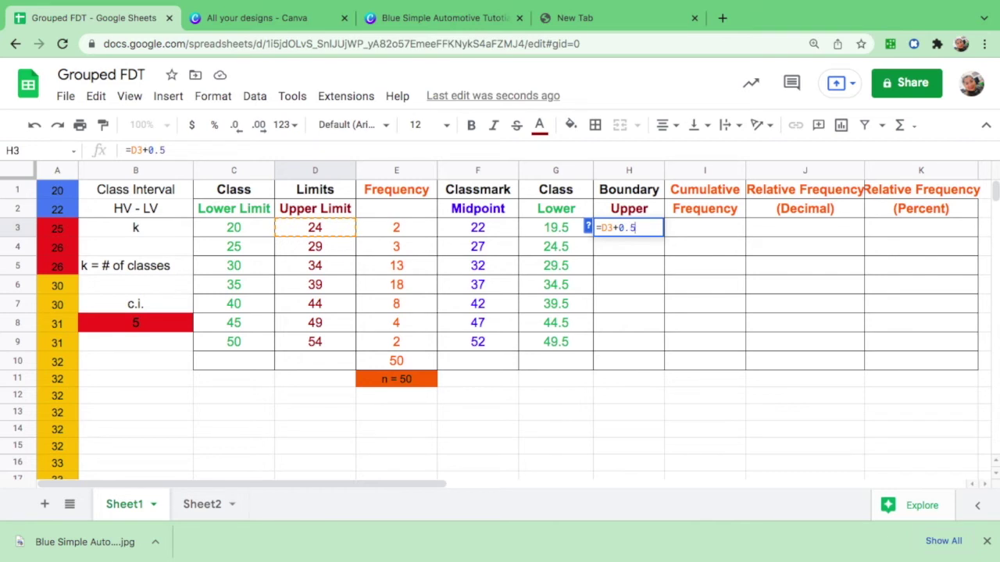
key(Return)
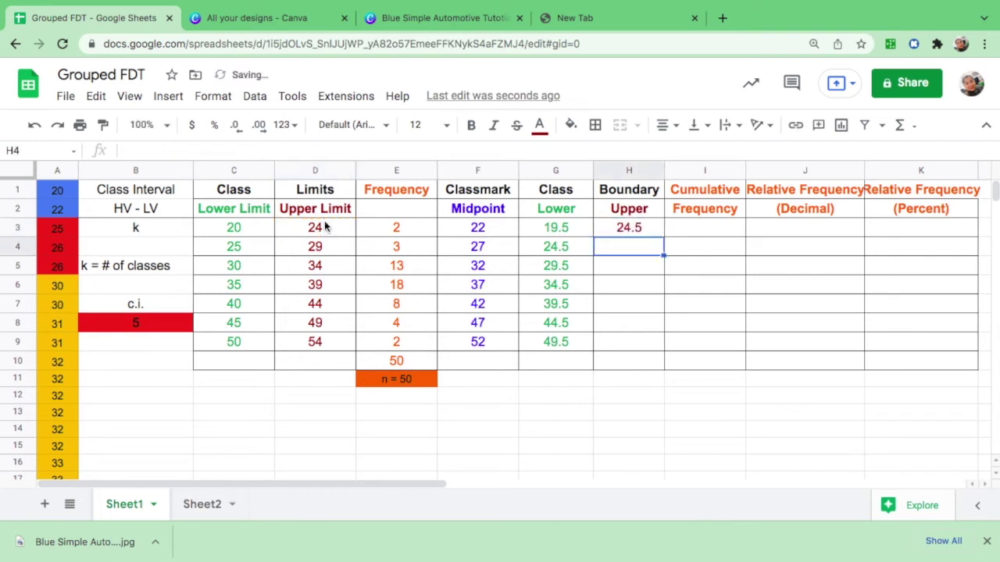
Copy the upper boundary formula from H3 down through H9 and check the last class against its upper limit.
click(642, 232)
drag(663, 235, 658, 352)
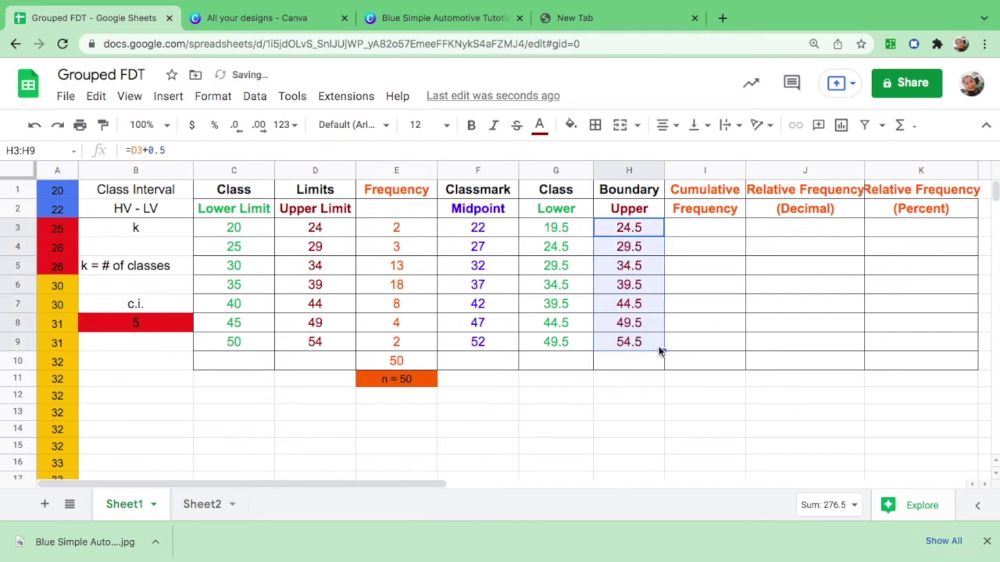
click(634, 363)
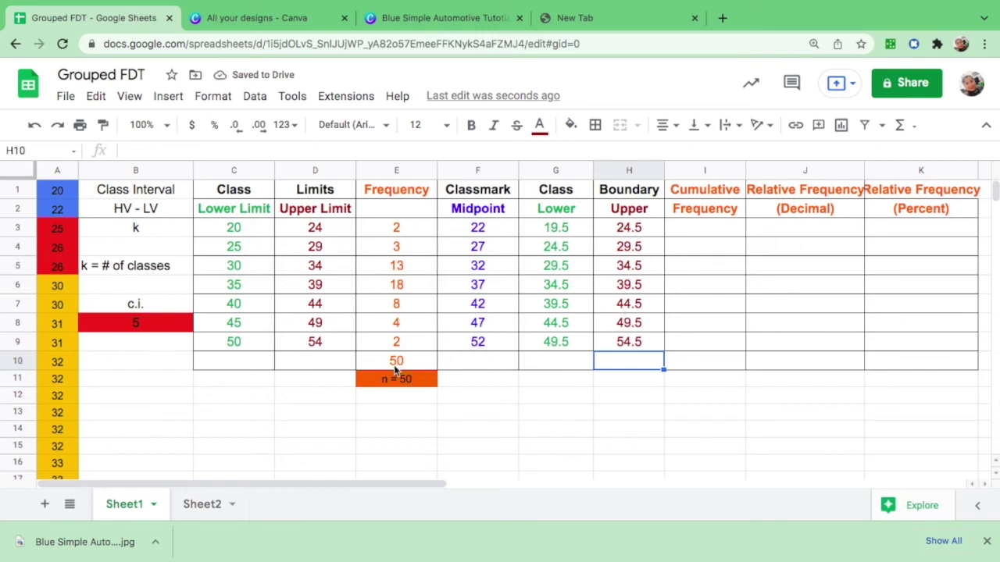
click(320, 345)
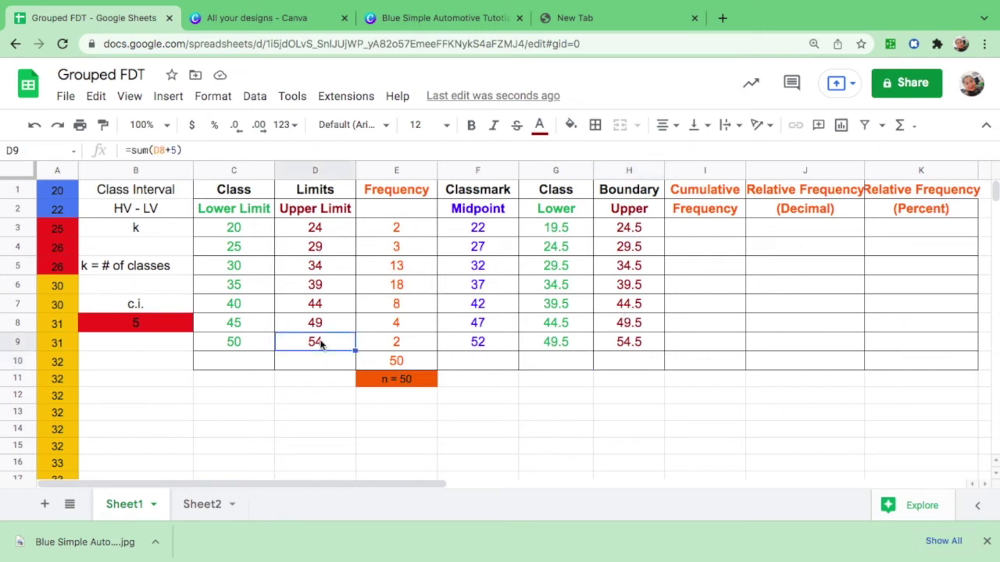
click(639, 348)
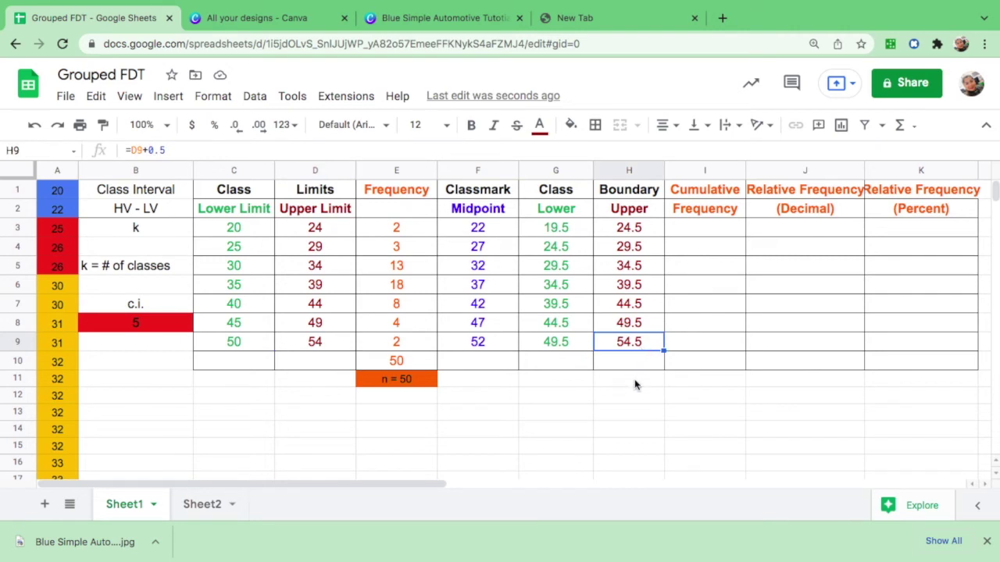
Examine the Cumulative Frequency heading in column I and the Frequency column E that it accumulates.
click(709, 192)
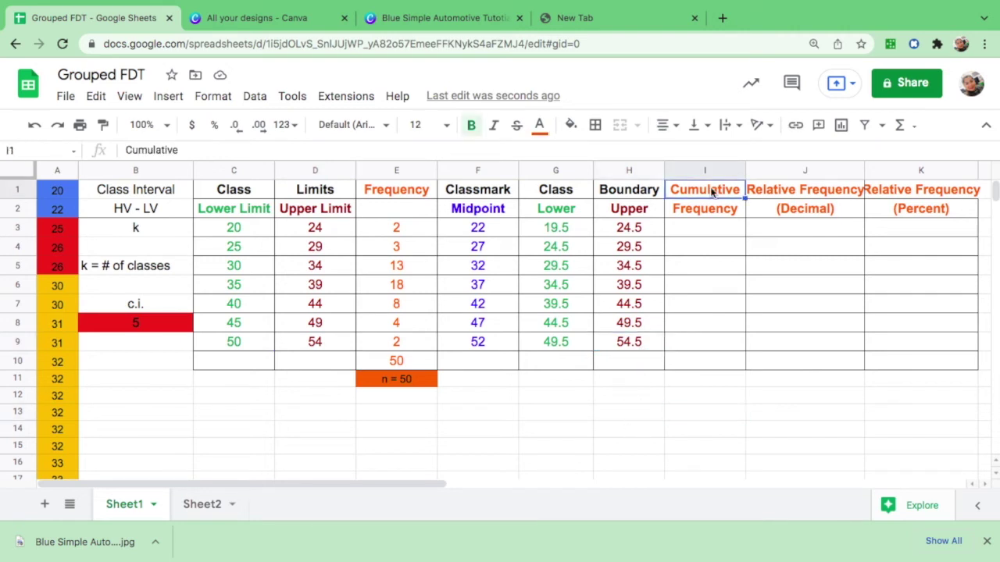
click(712, 212)
click(712, 190)
click(713, 210)
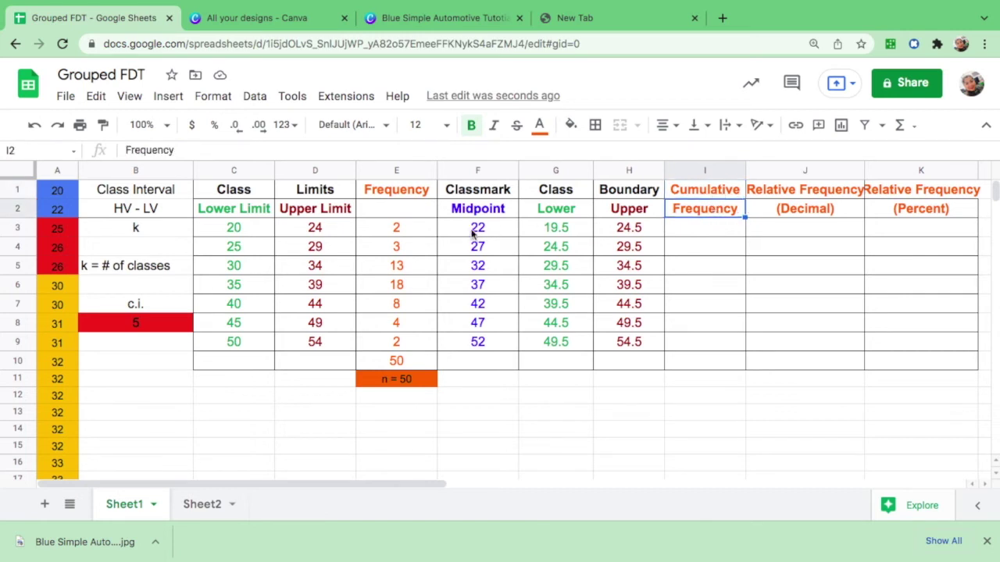
click(402, 198)
drag(402, 202, 398, 363)
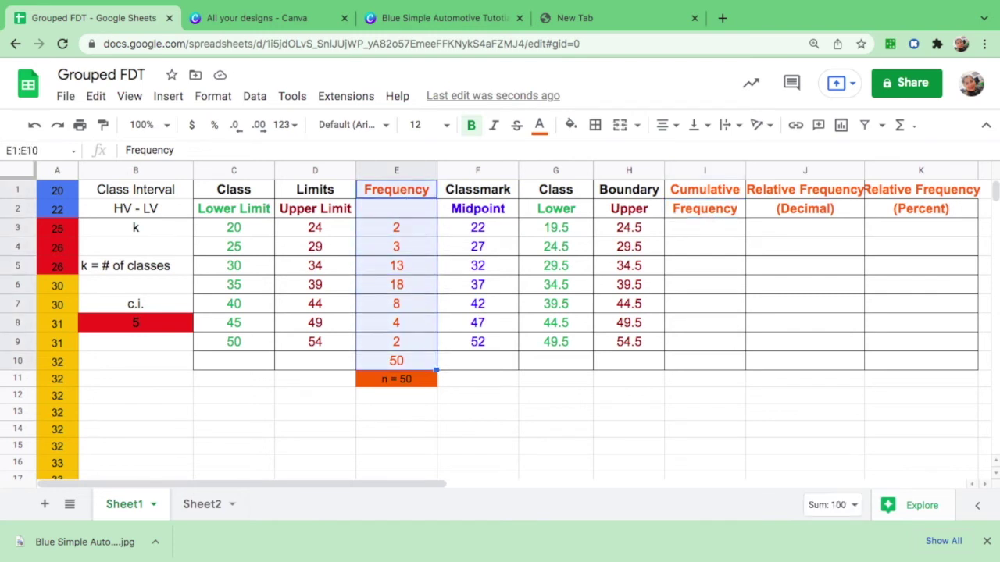
click(699, 230)
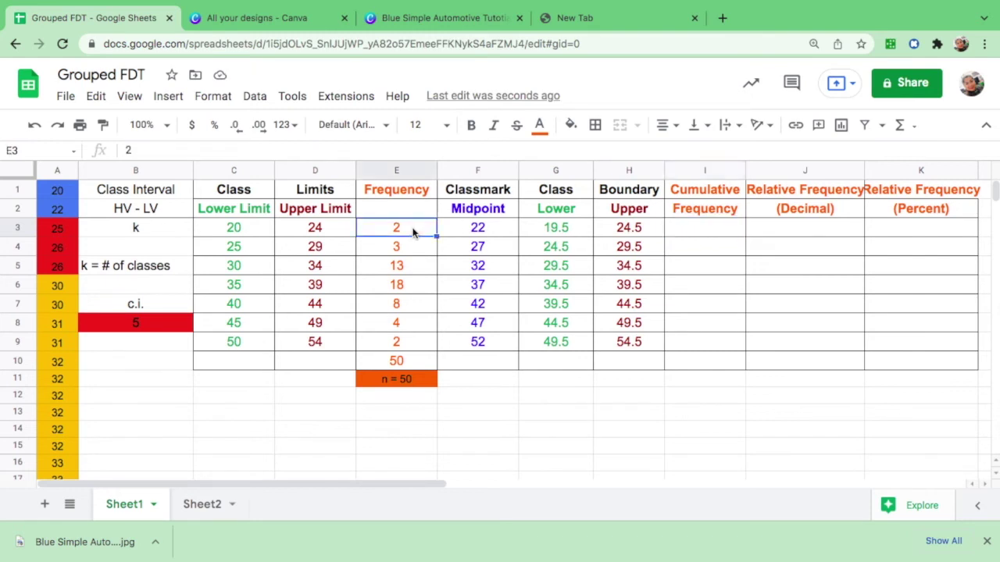
Enter 2 in cell I3 as the first class's cumulative frequency.
click(719, 235)
text(2)
key(Return)
click(716, 224)
Calculate the second class's cumulative frequency in cell I4 with the formula =sum(I3+E4).
click(713, 250)
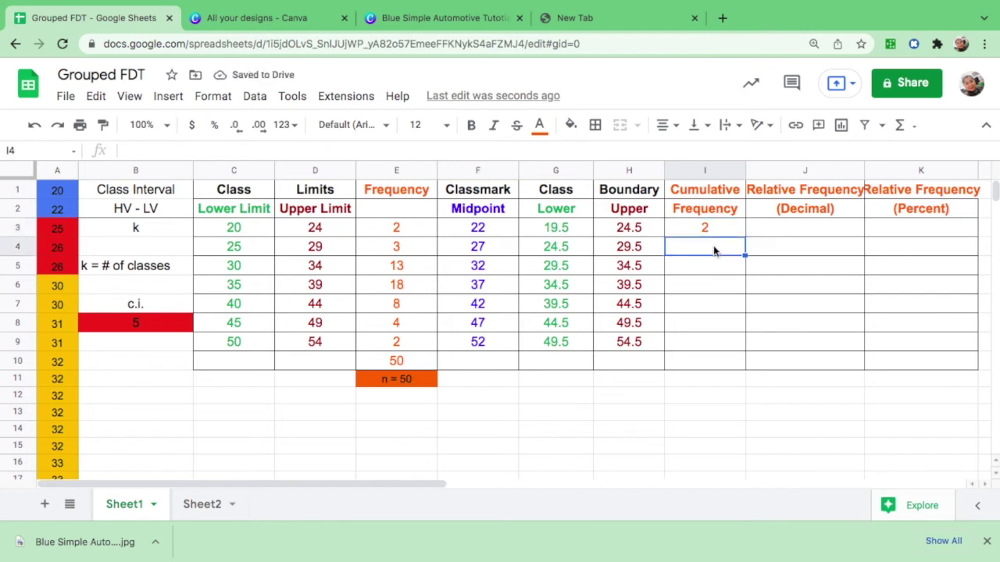
text(=)
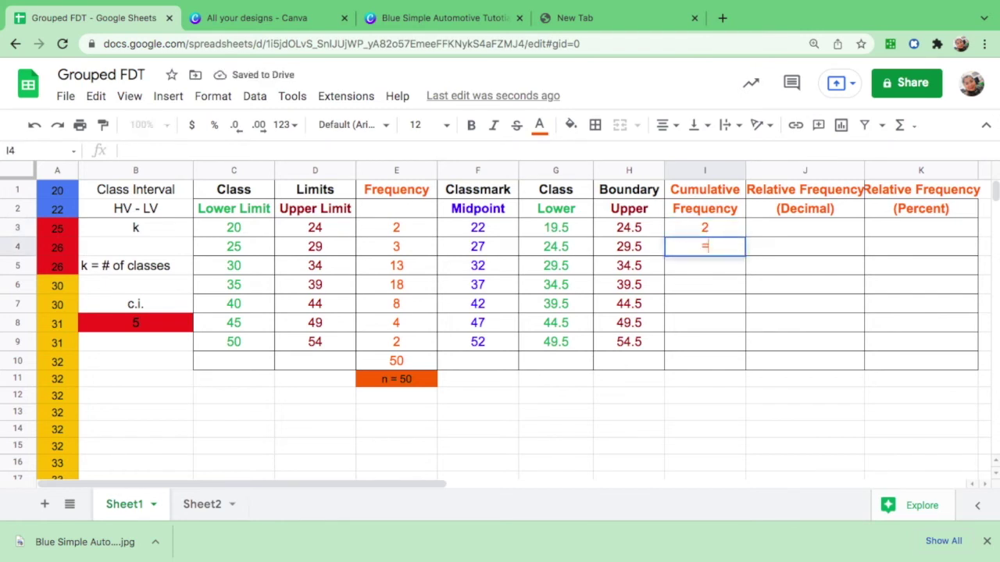
text(su)
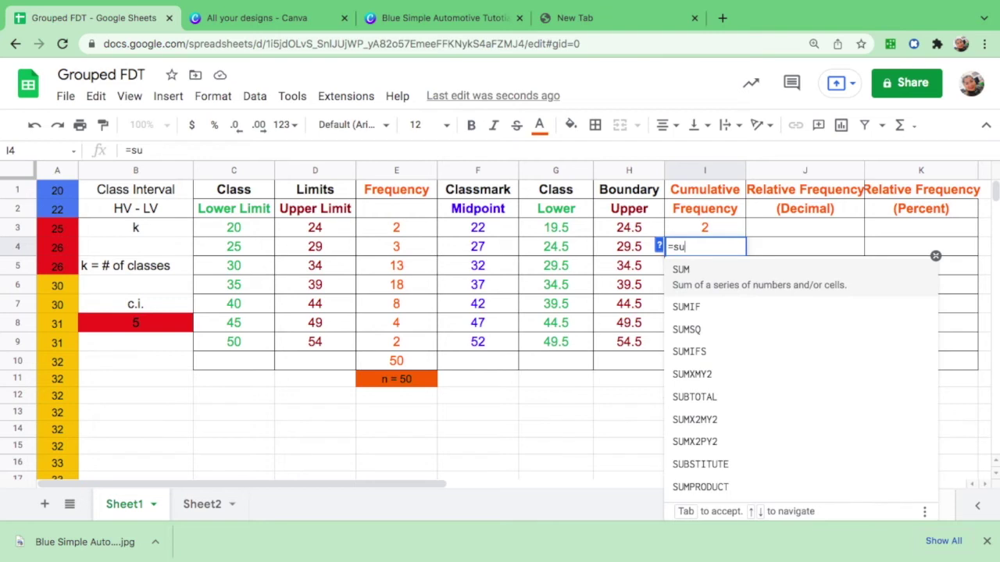
text(m()
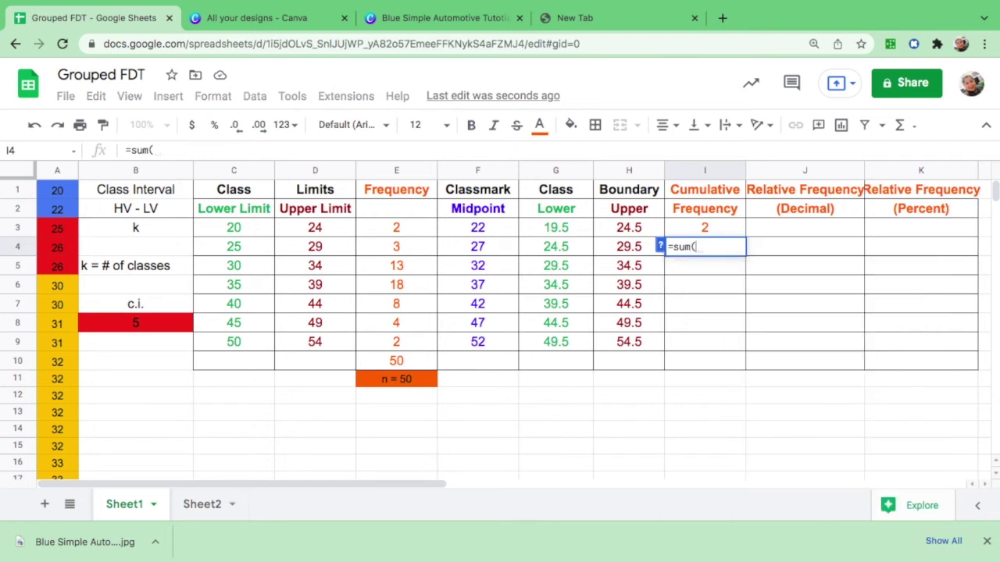
click(711, 230)
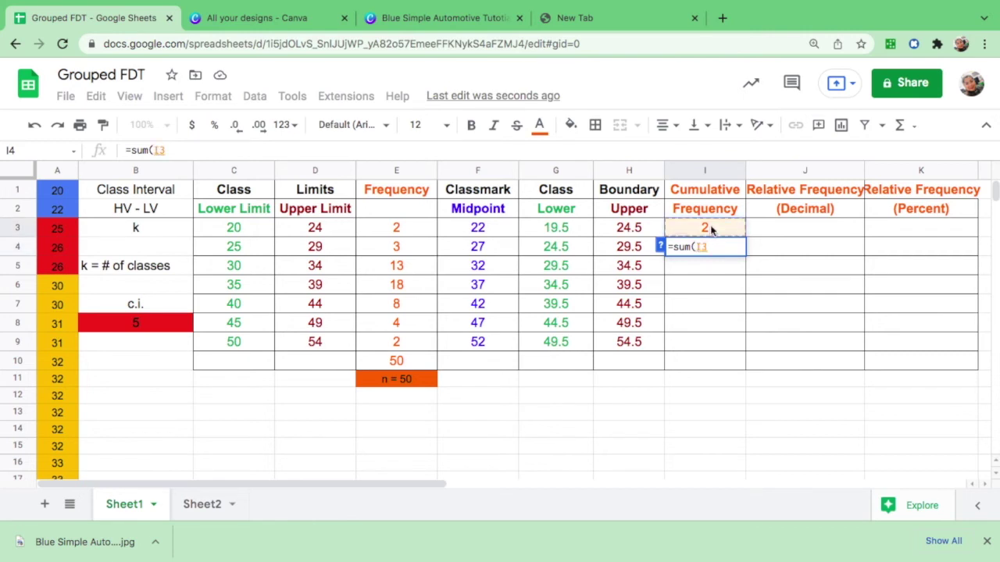
text(+)
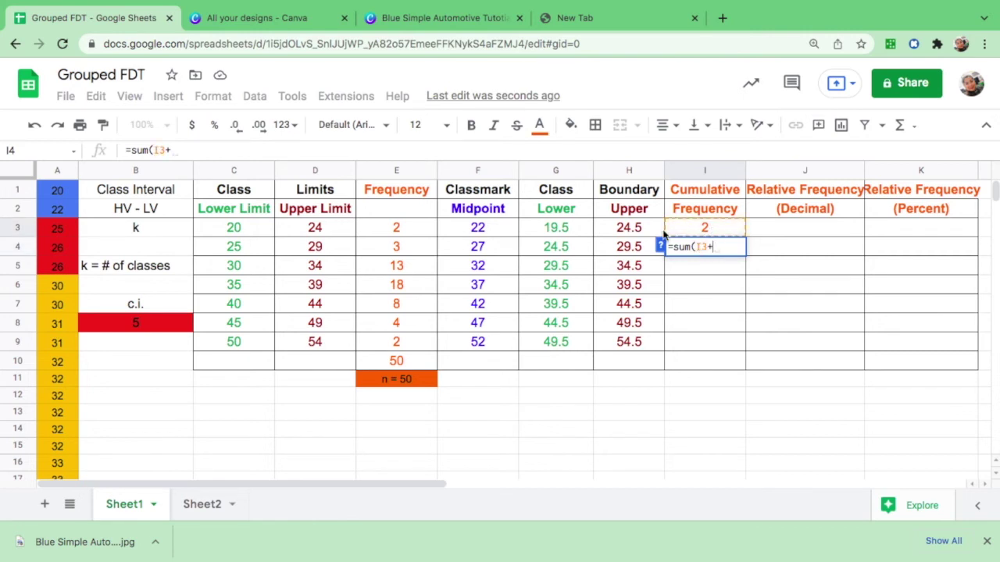
click(401, 250)
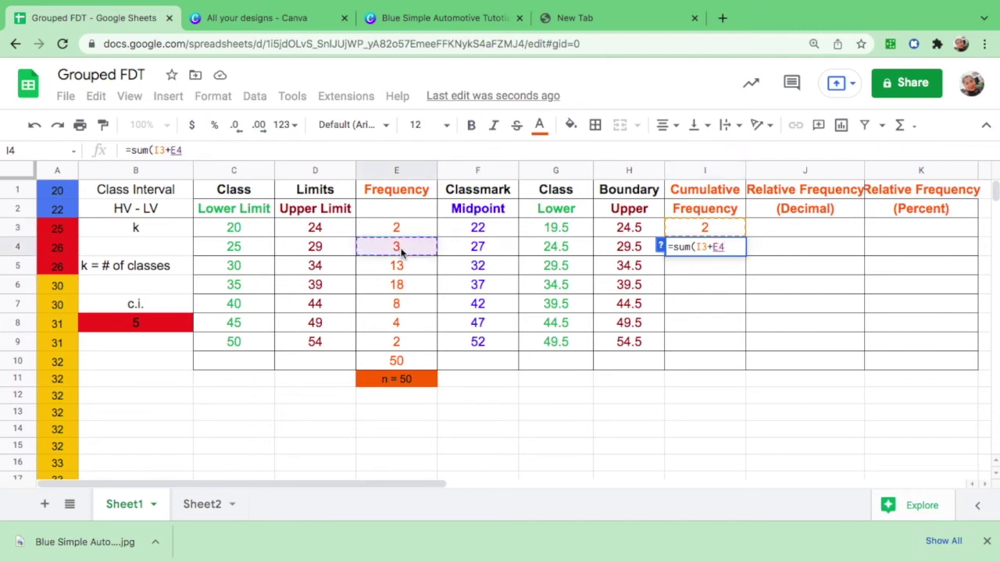
text())
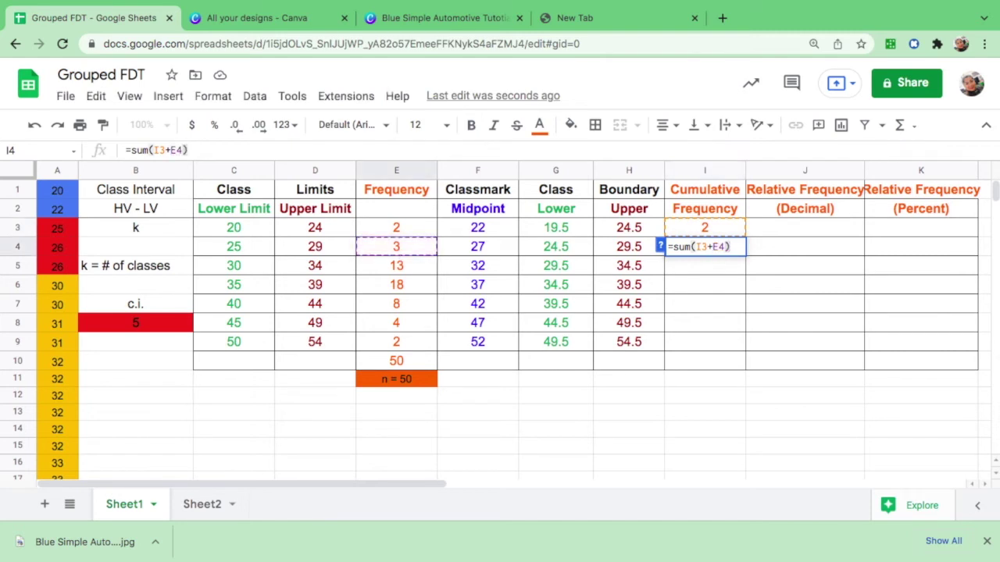
key(Return)
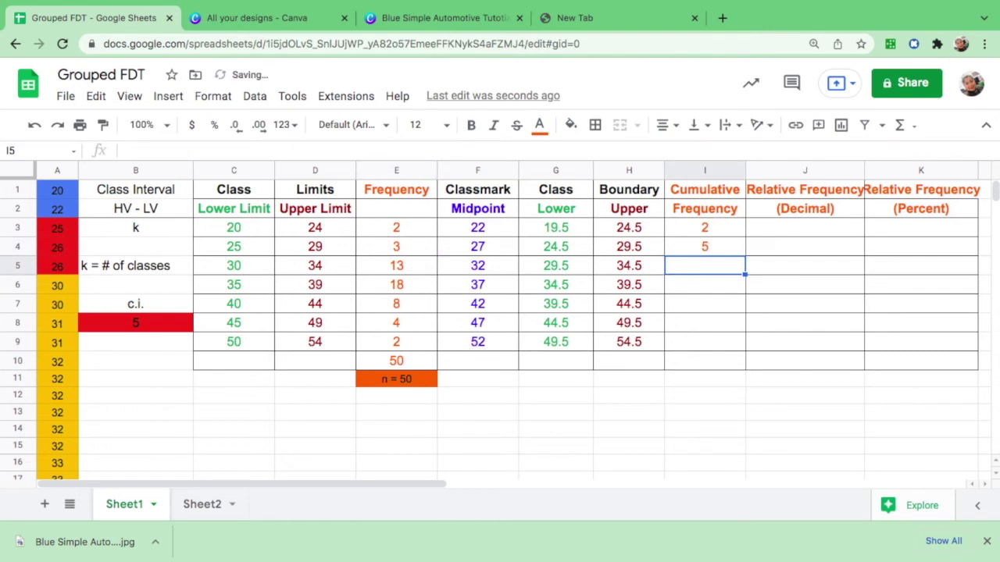
Copy the cumulative frequency formula from I4 down through I9.
click(724, 243)
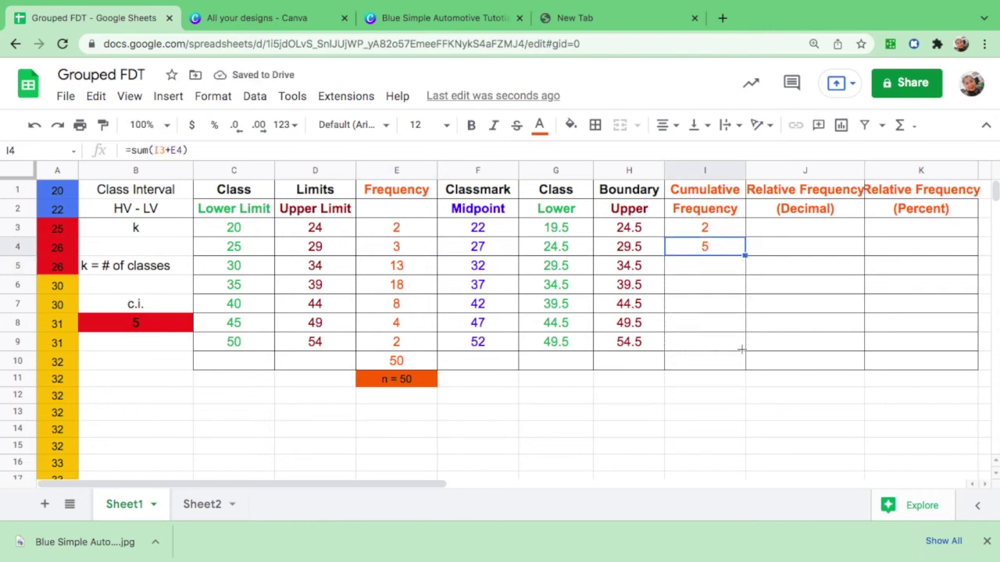
drag(742, 349, 741, 351)
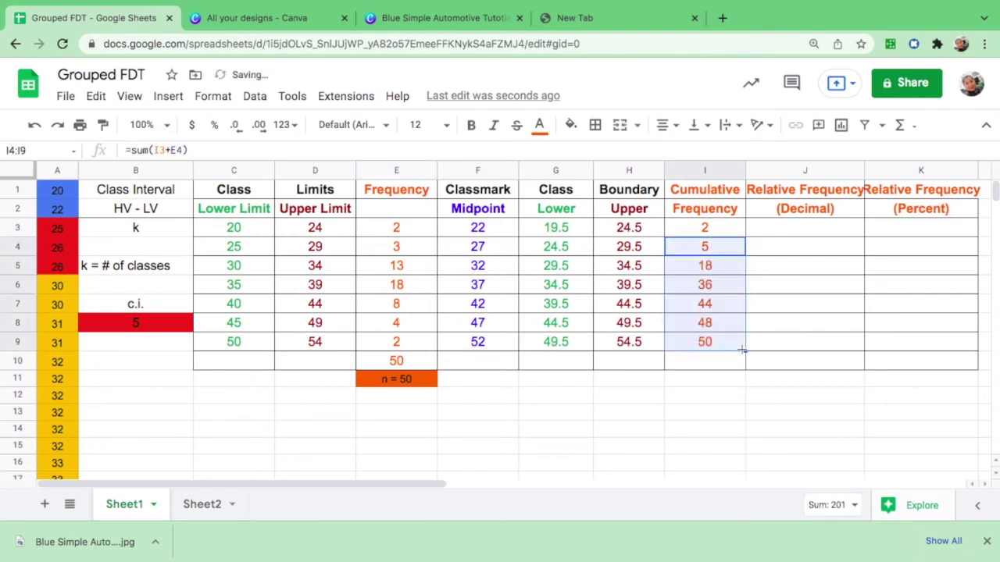
click(717, 402)
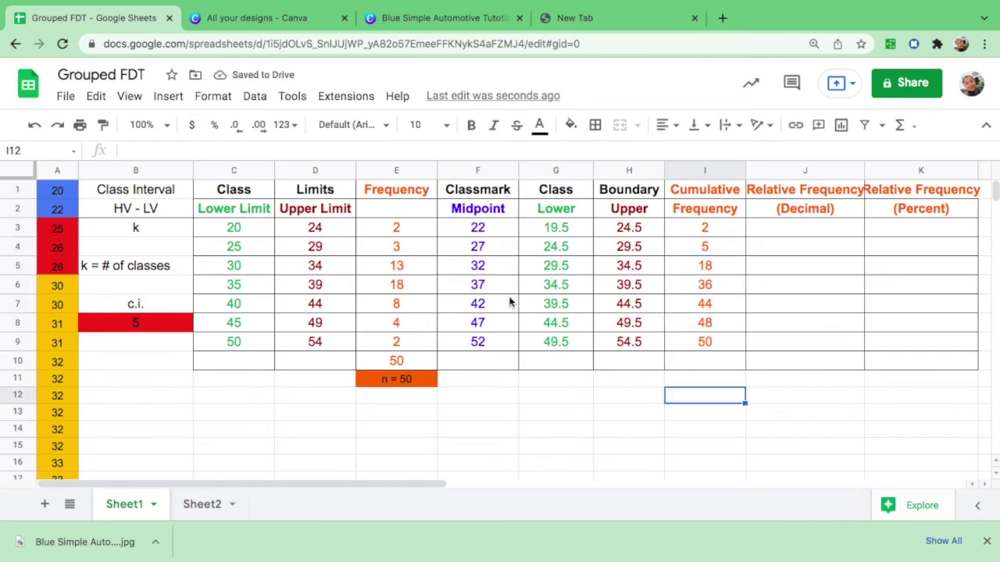
Check each cumulative frequency in column I against the class frequencies in column E and the last one against the sample size in E11.
click(409, 228)
click(406, 249)
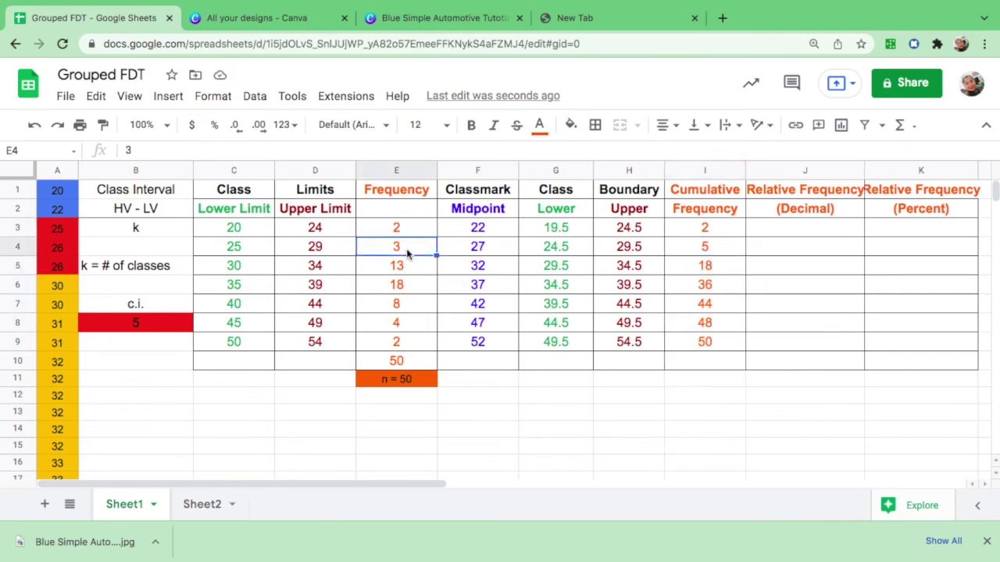
click(715, 247)
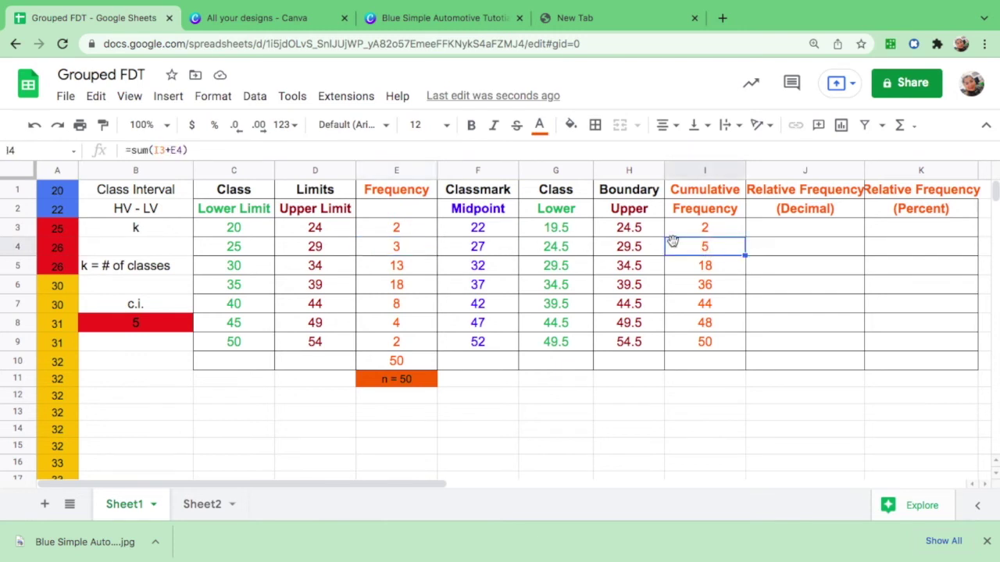
click(407, 264)
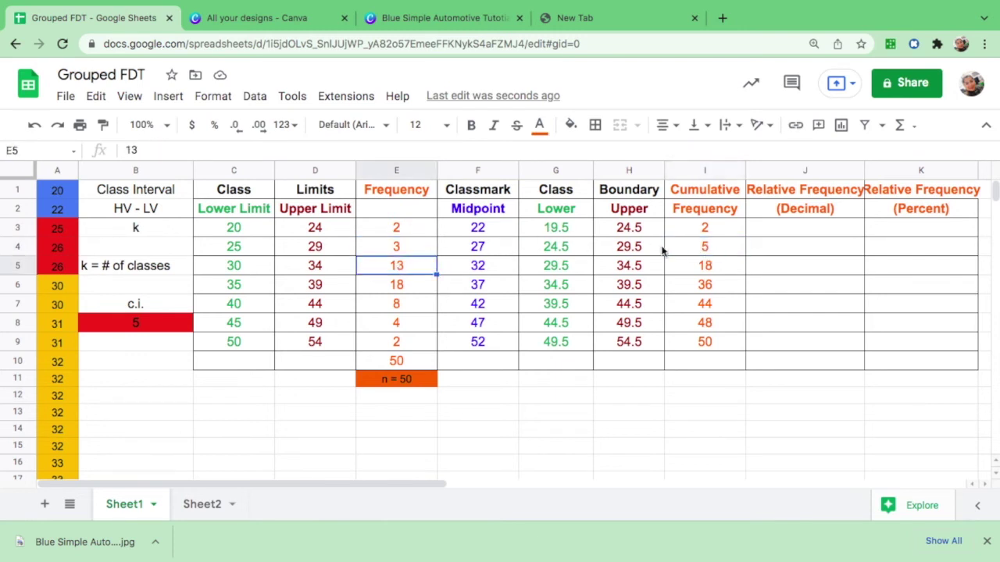
click(718, 273)
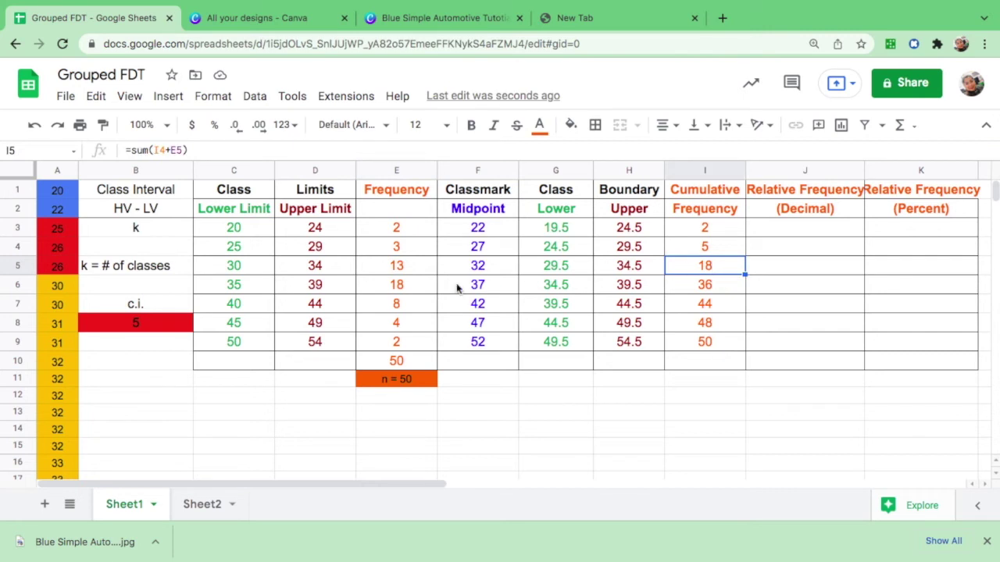
click(404, 287)
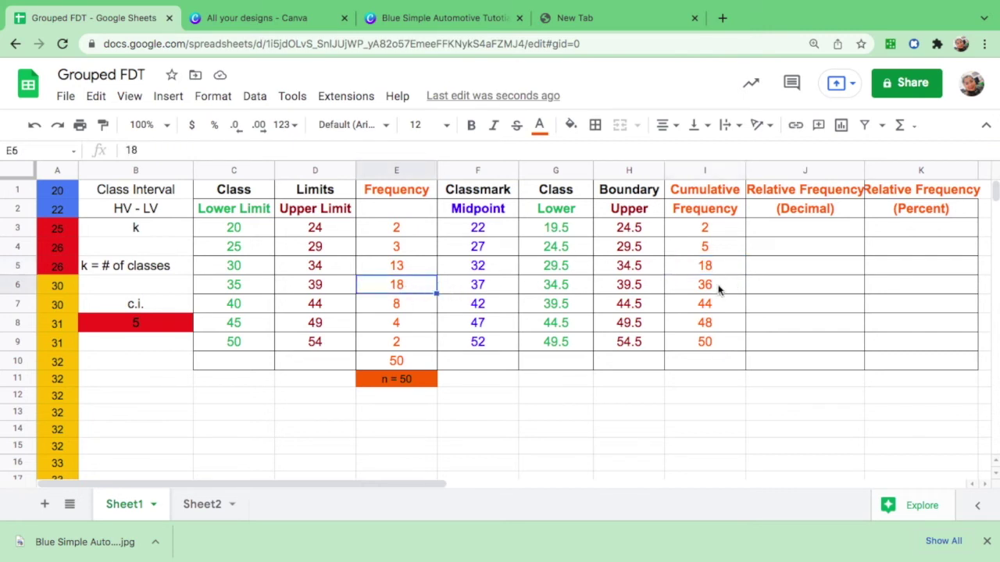
click(718, 286)
click(400, 304)
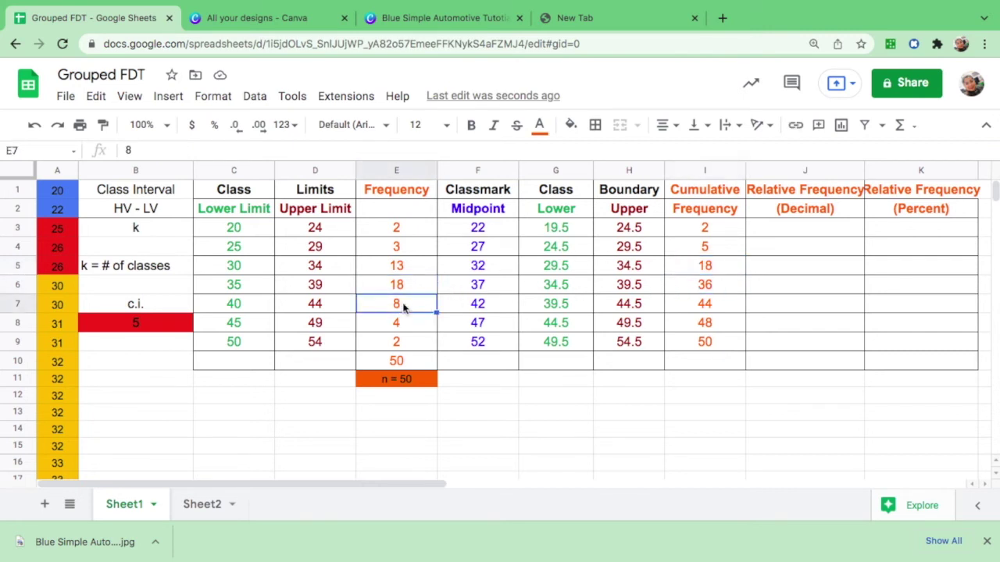
click(710, 308)
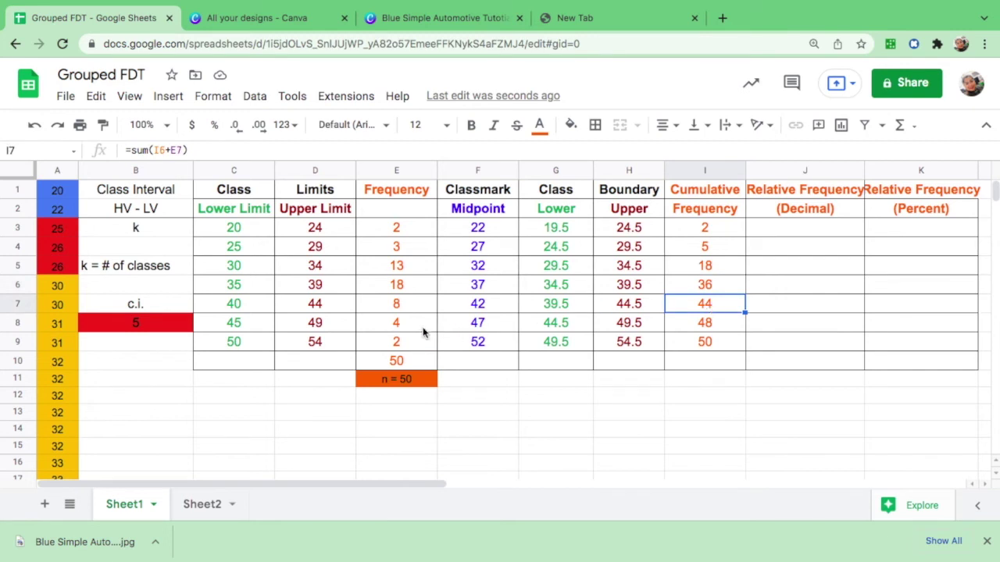
click(416, 328)
click(705, 325)
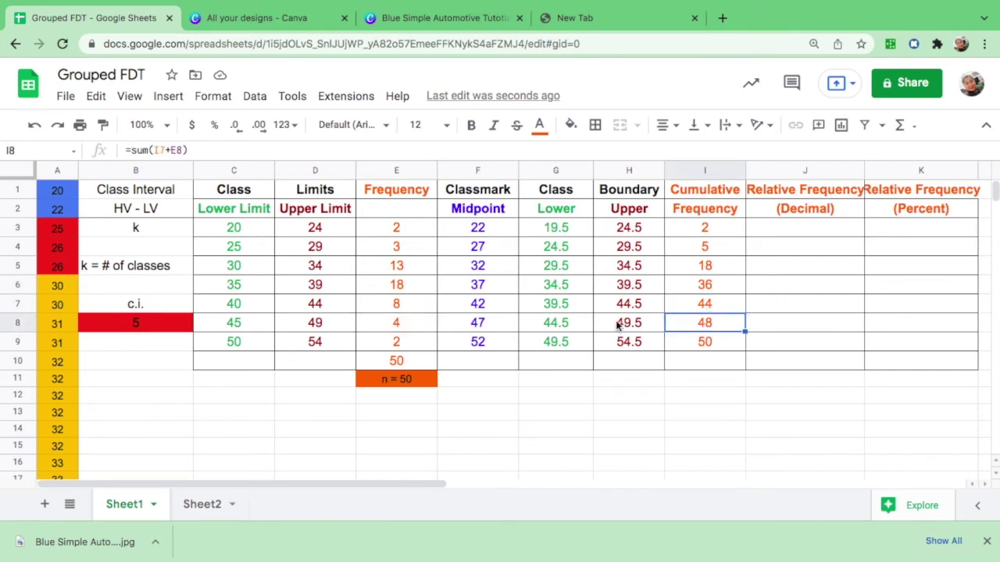
click(404, 349)
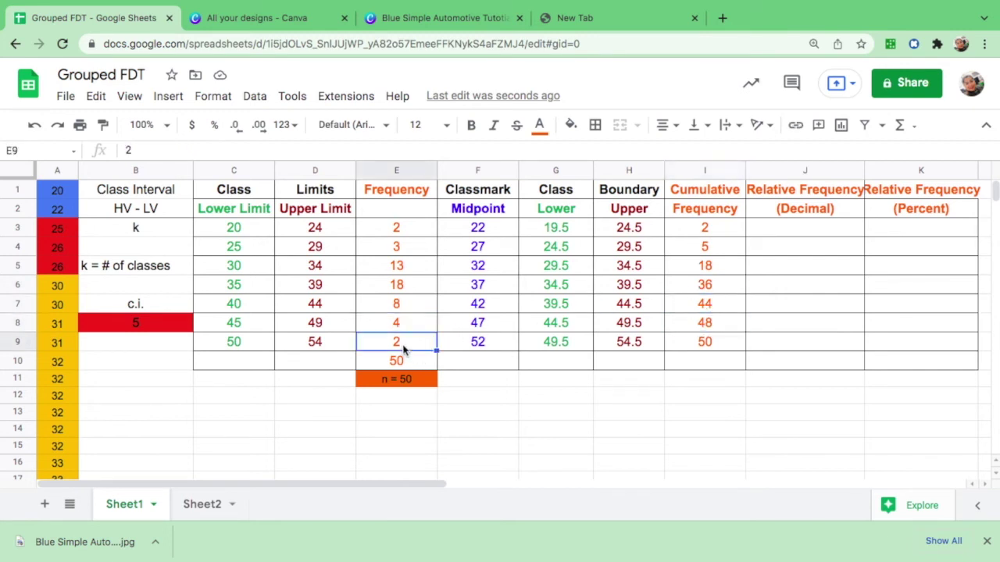
click(717, 343)
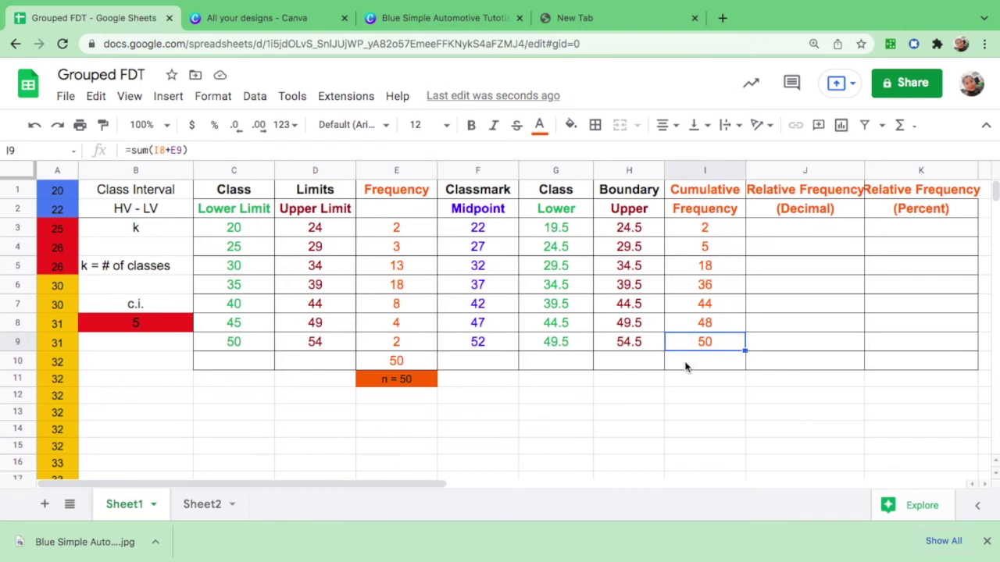
click(414, 381)
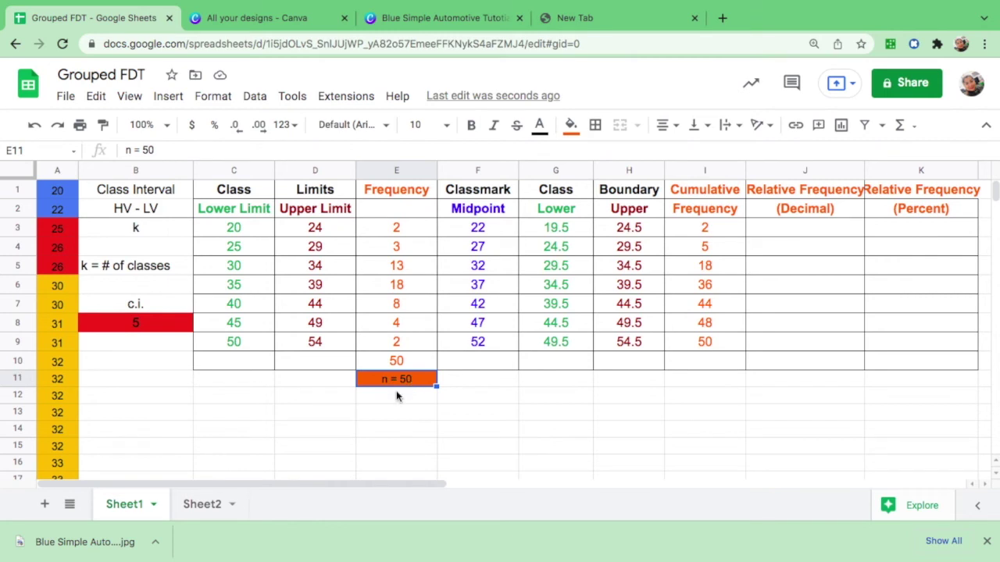
click(714, 342)
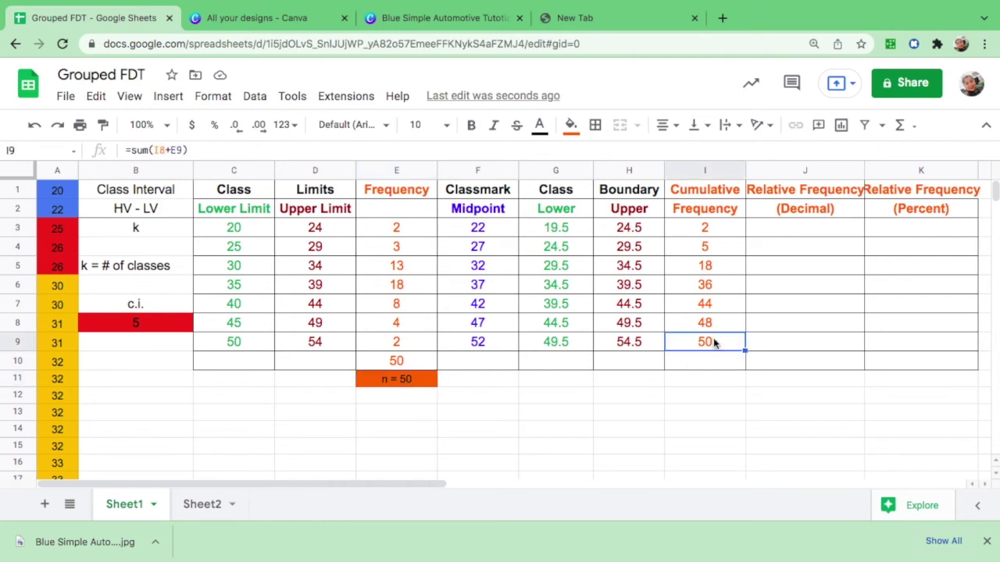
click(714, 401)
Calculate the first class's decimal relative frequency in cell J3 with the formula =E3/E10.
click(808, 232)
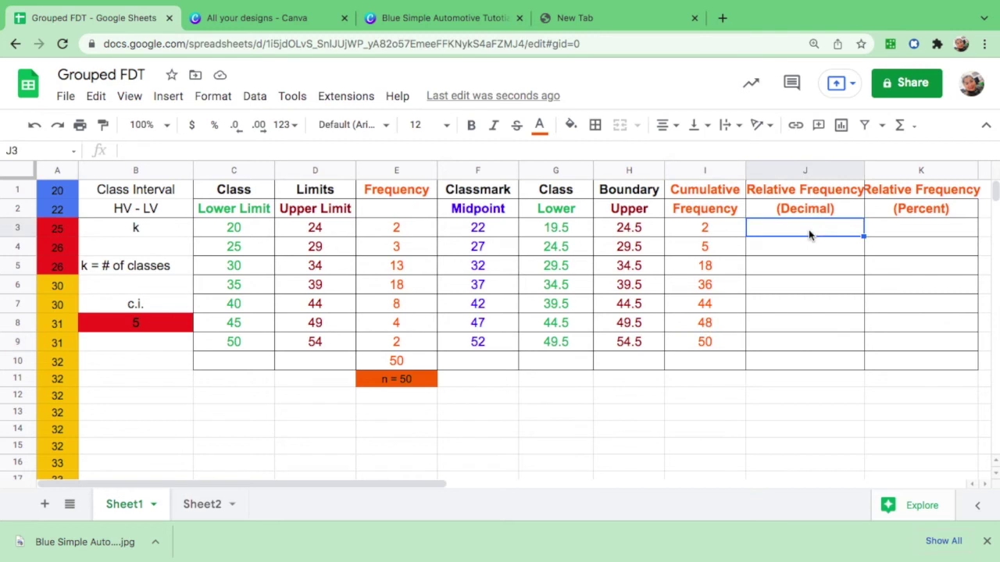
click(408, 222)
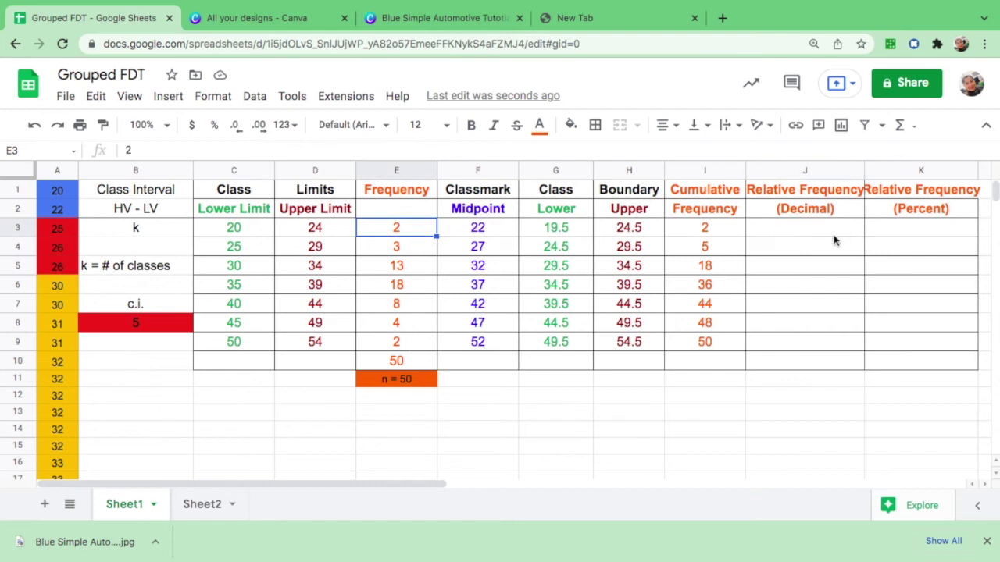
click(807, 232)
key(Down)
key(Down)
click(809, 235)
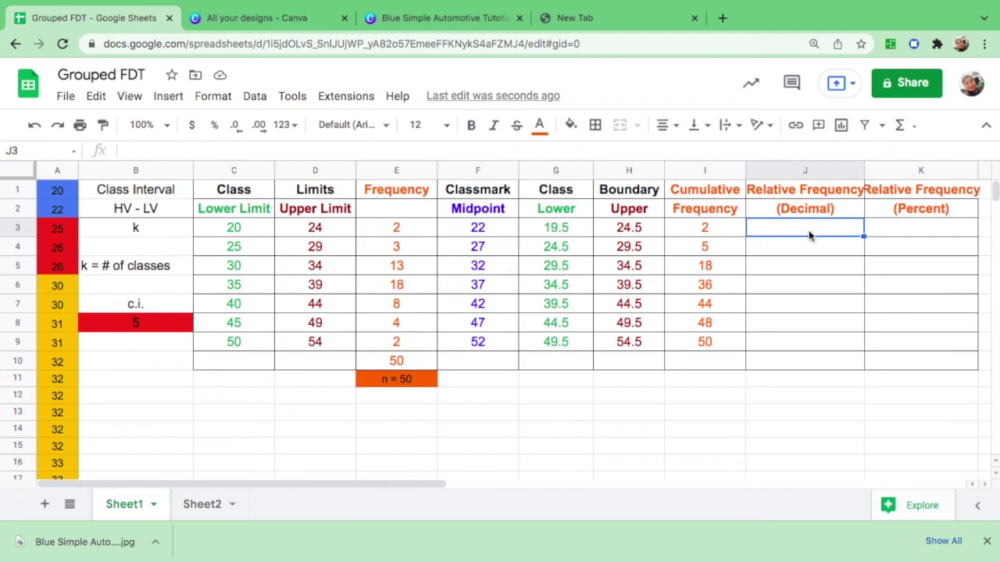
text(=)
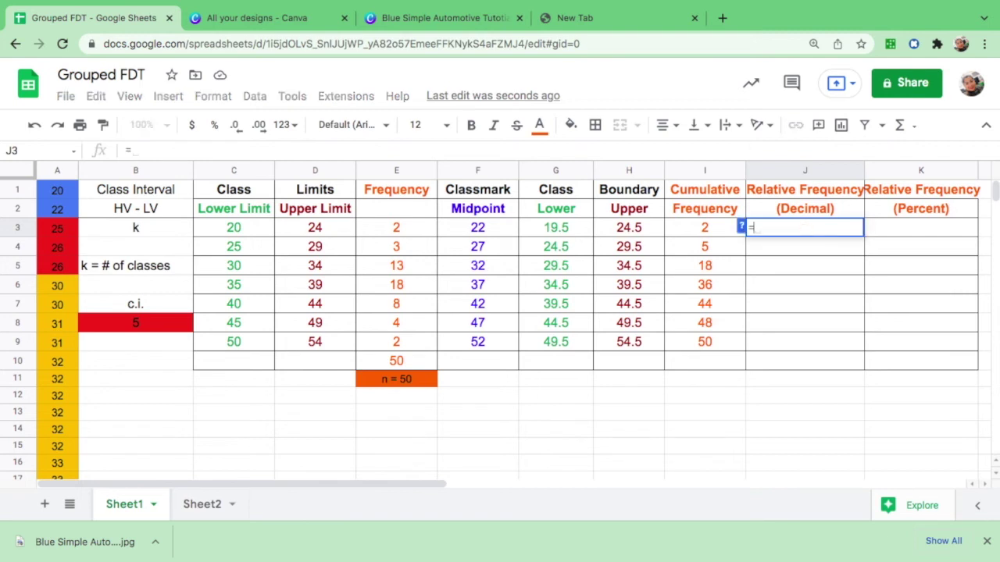
click(402, 230)
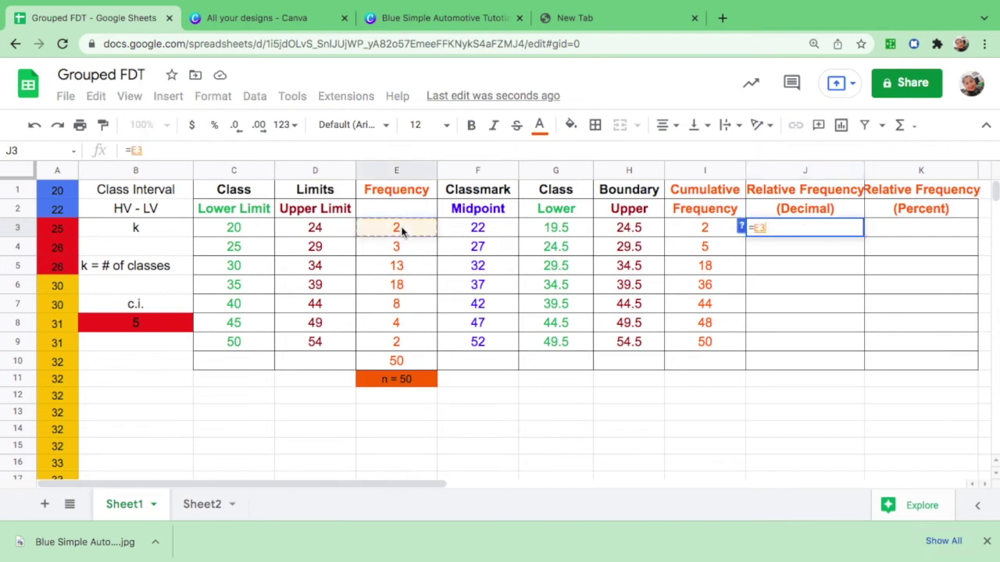
text(/)
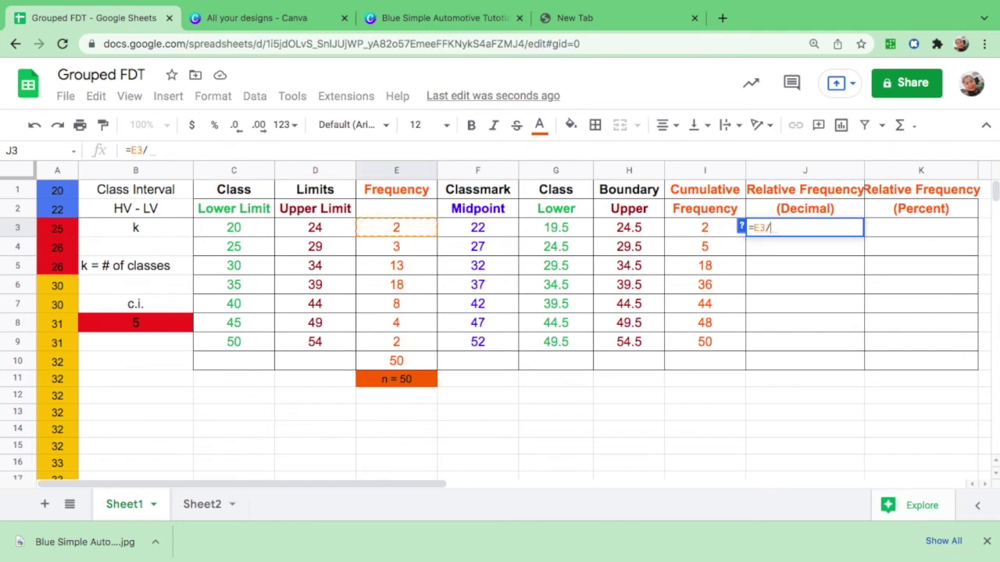
click(410, 367)
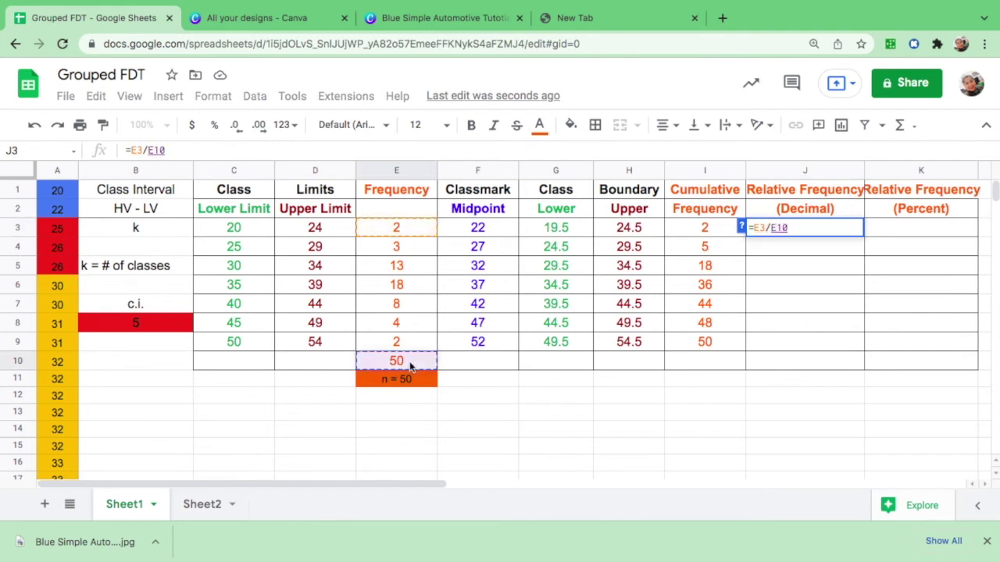
key(Return)
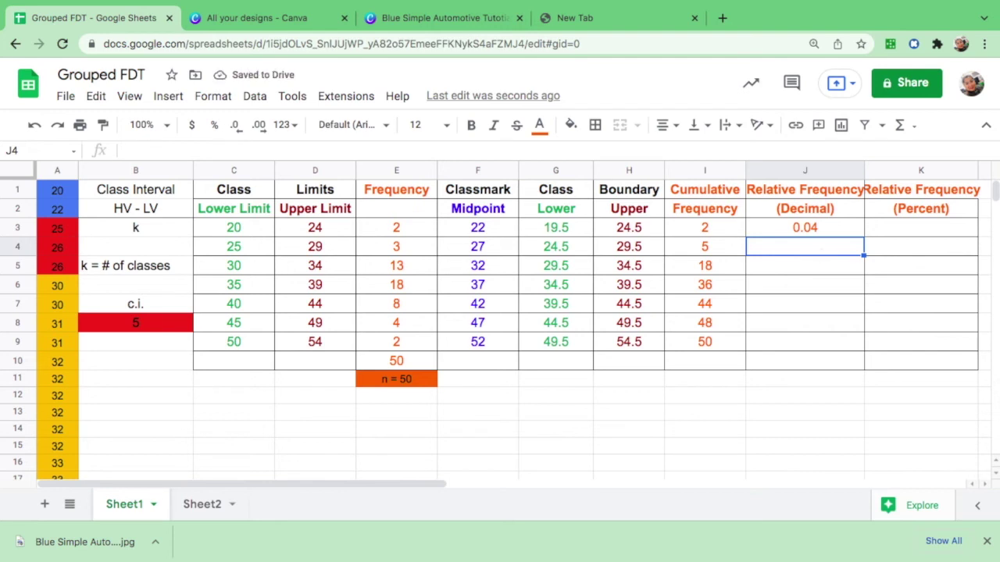
Calculate the second class's decimal relative frequency in cell J4 with the formula =E4/E10.
text(=)
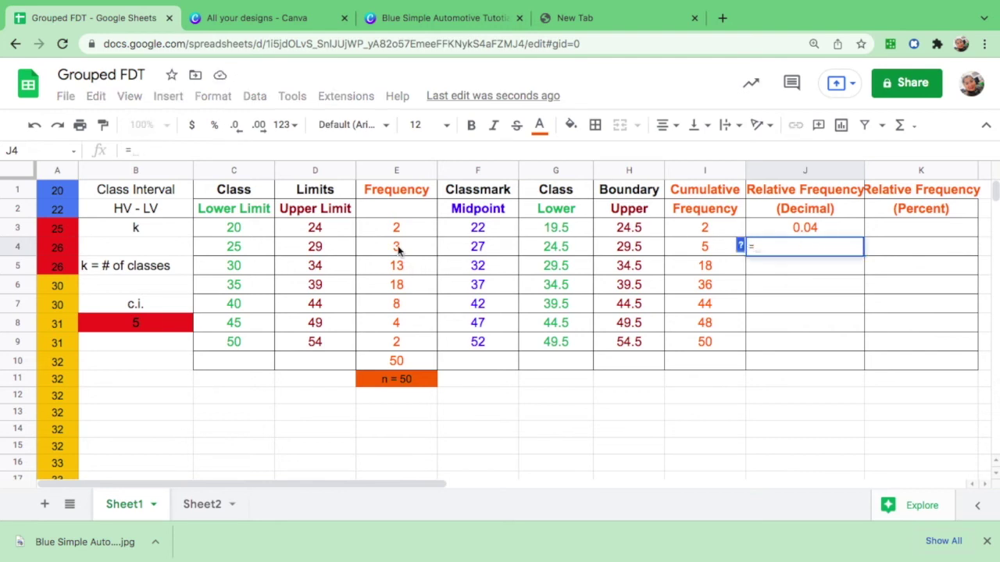
click(397, 248)
text(/)
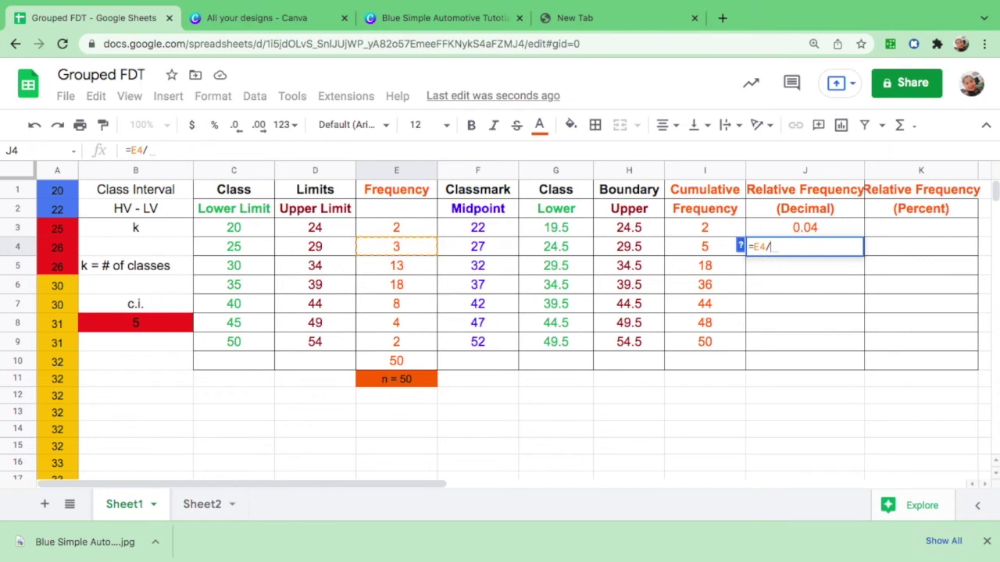
click(406, 361)
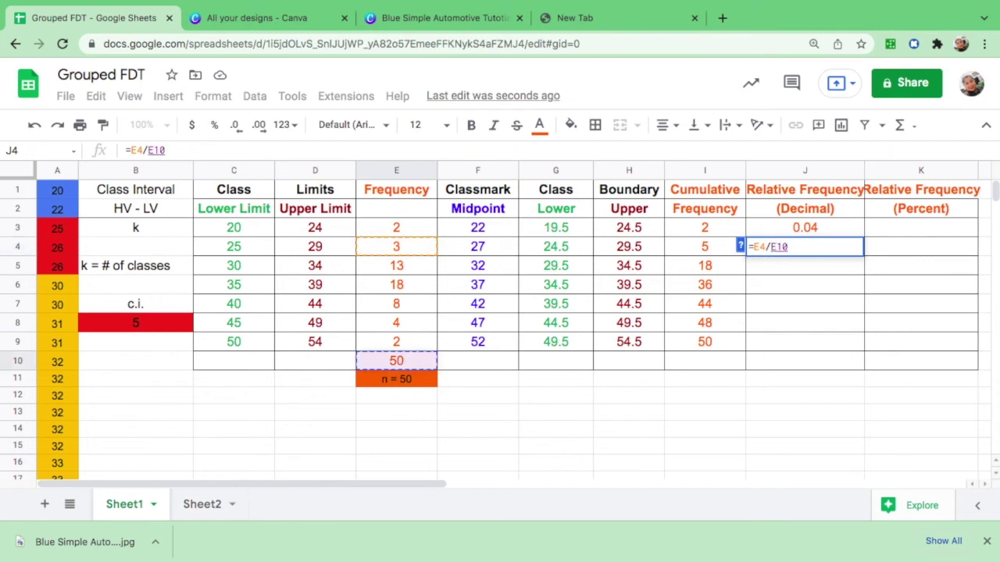
key(Return)
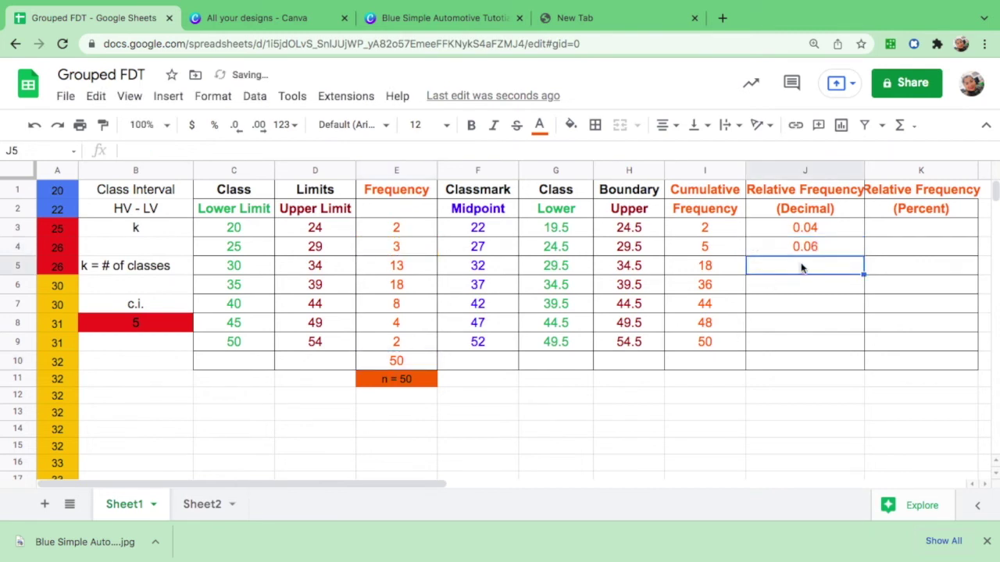
Calculate the third class's decimal relative frequency in cell J5 with the formula =E5/E10.
text(=)
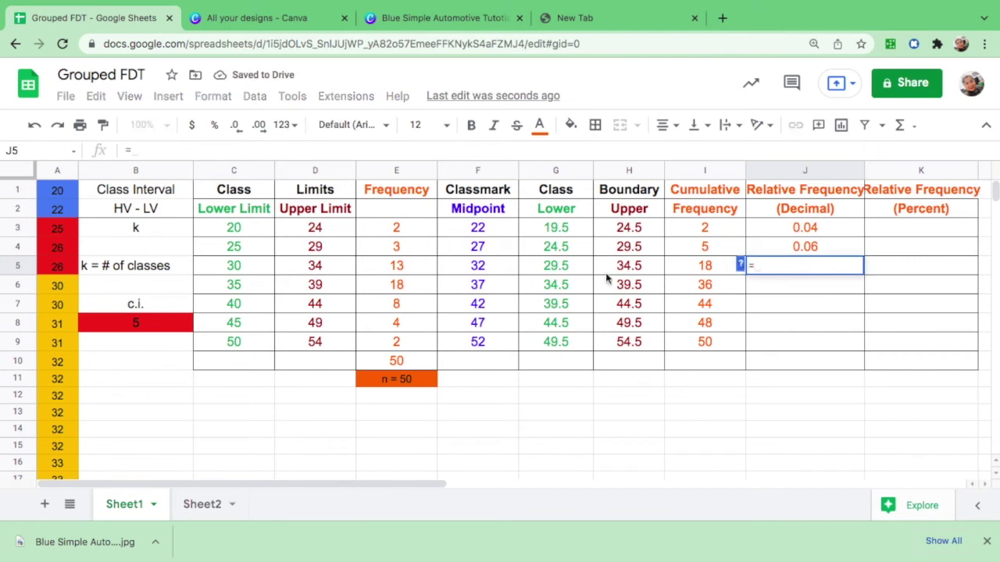
click(405, 269)
text(/)
click(410, 363)
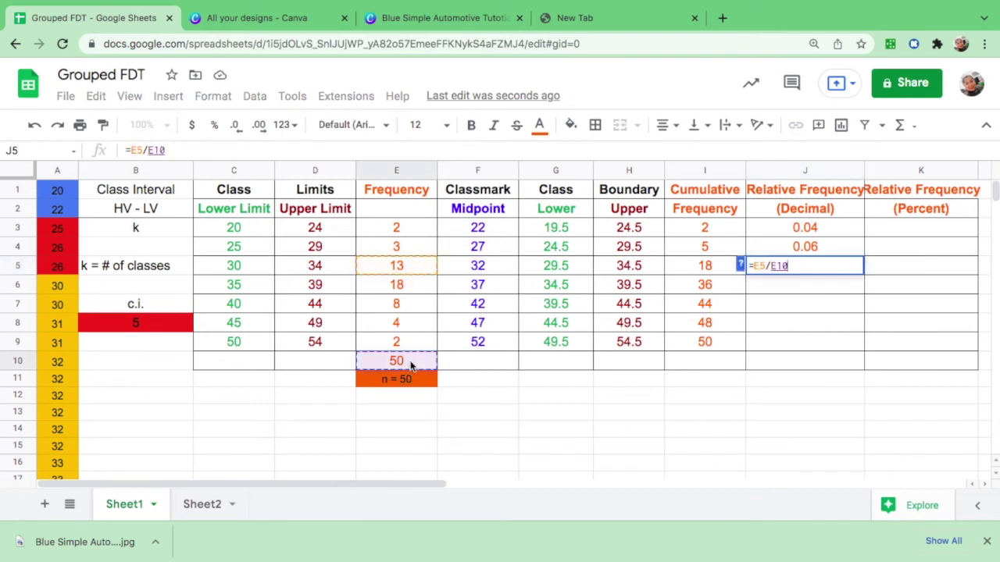
key(Return)
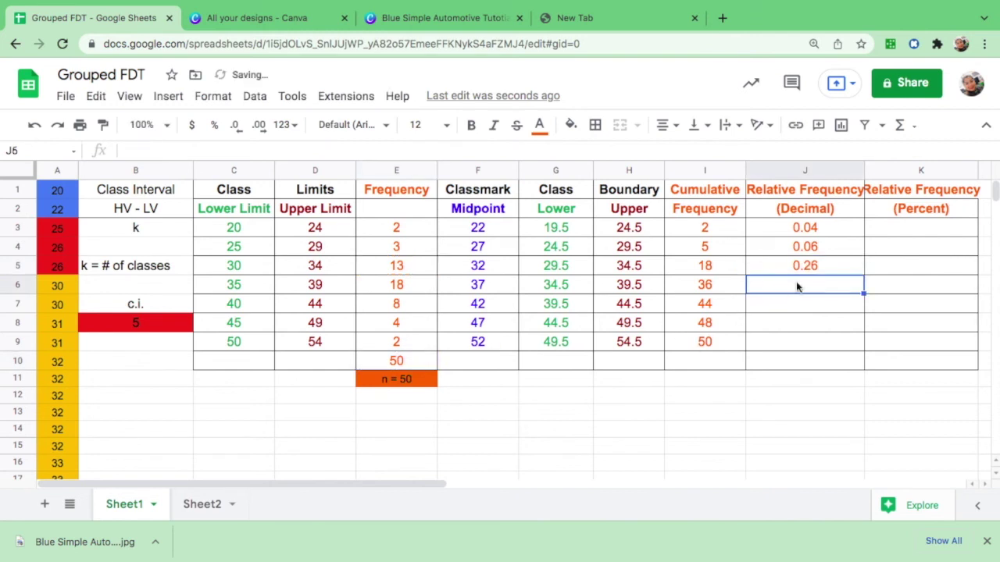
Calculate the fourth class's decimal relative frequency in cell J6 by dividing E6 by the total in E10.
text(=)
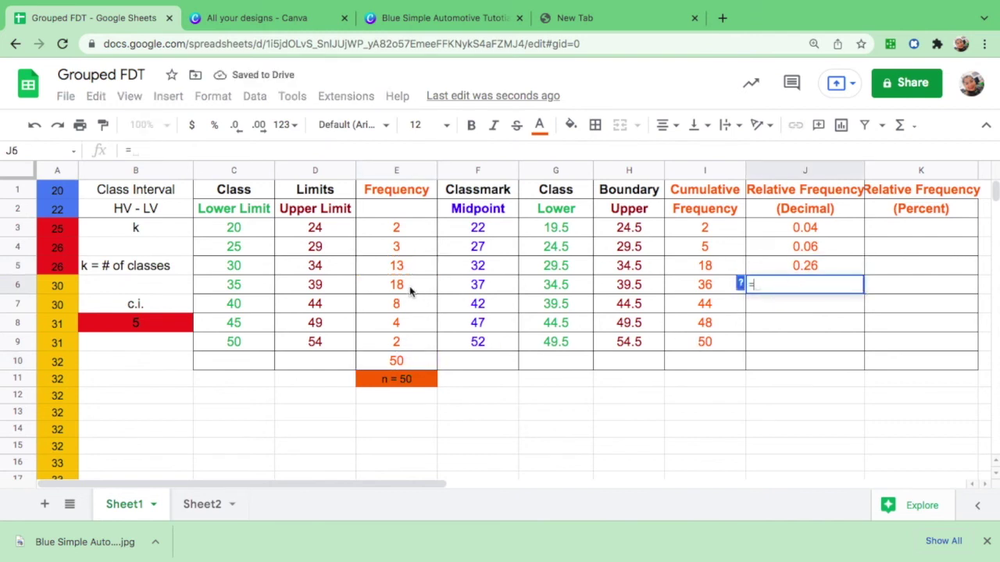
click(409, 290)
text(/)
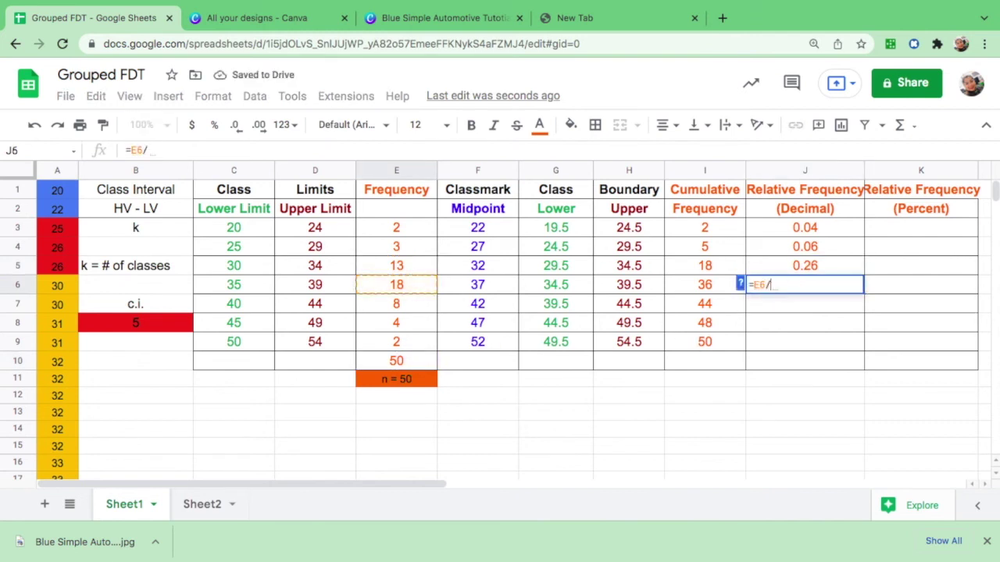
click(404, 363)
key(Return)
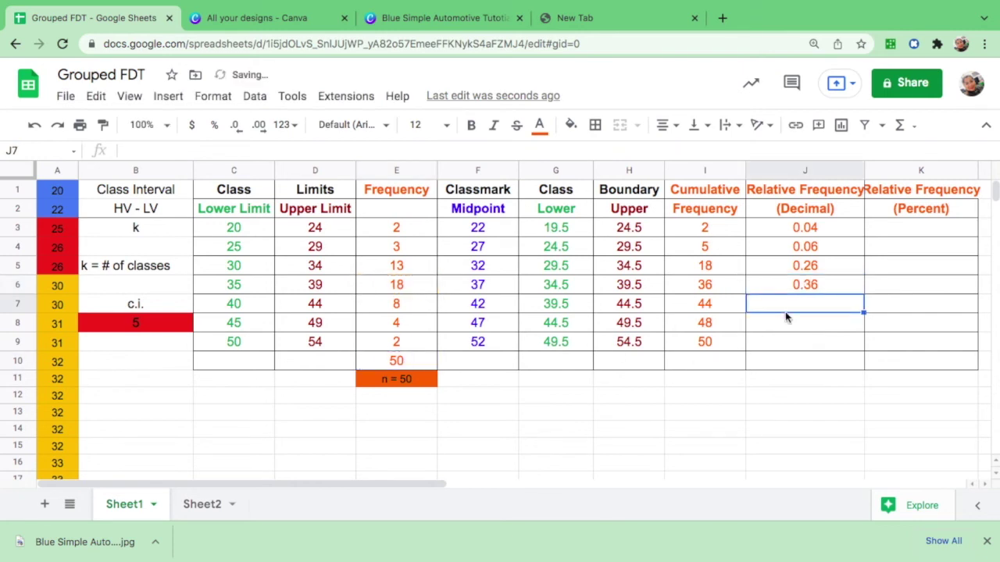
Calculate the fifth class's decimal relative frequency in cell J7 by dividing E7 by the total in E10.
text(=)
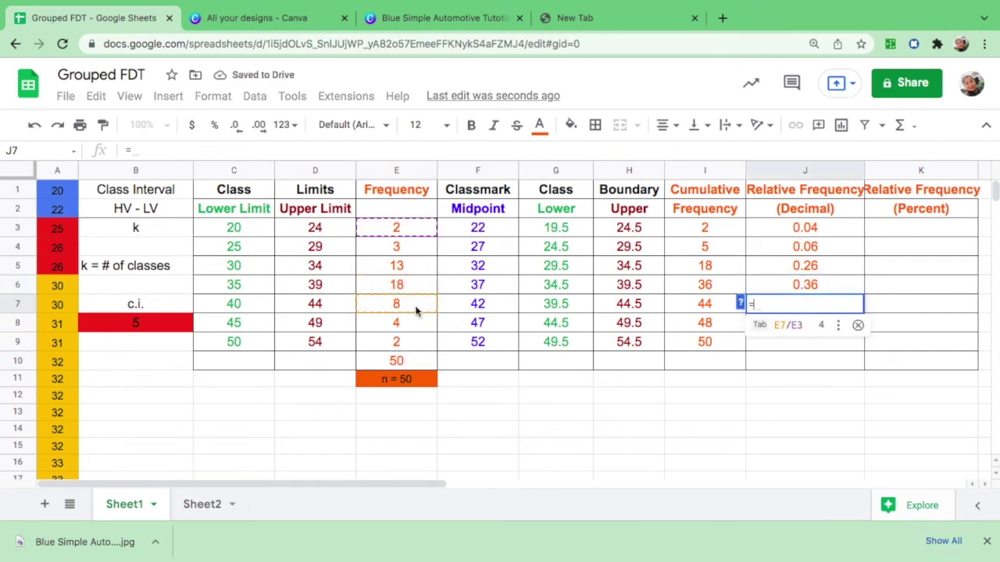
click(416, 311)
text(/)
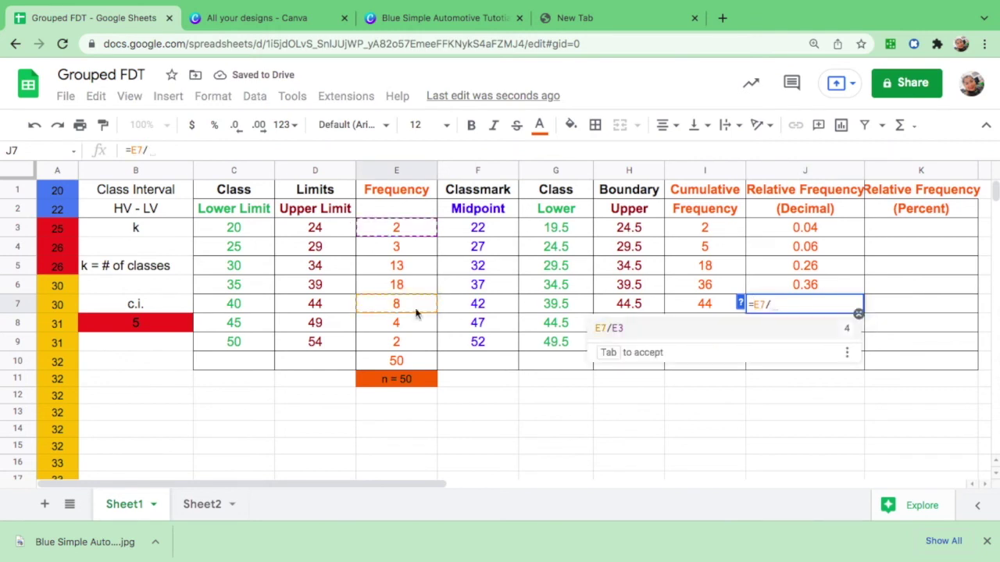
click(414, 363)
key(Return)
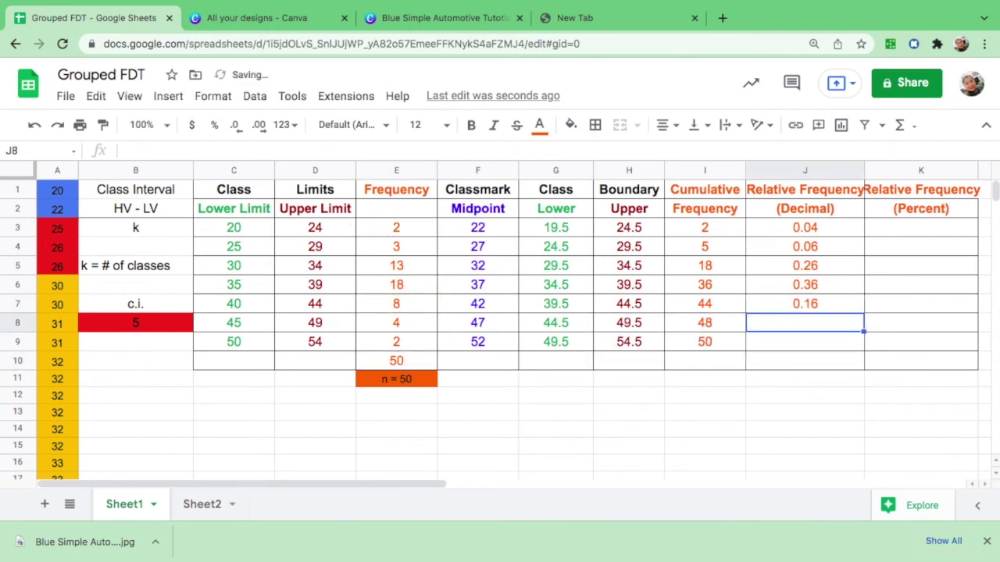
Calculate the sixth class's decimal relative frequency in cell J8 with the formula =E8/E10.
text(=)
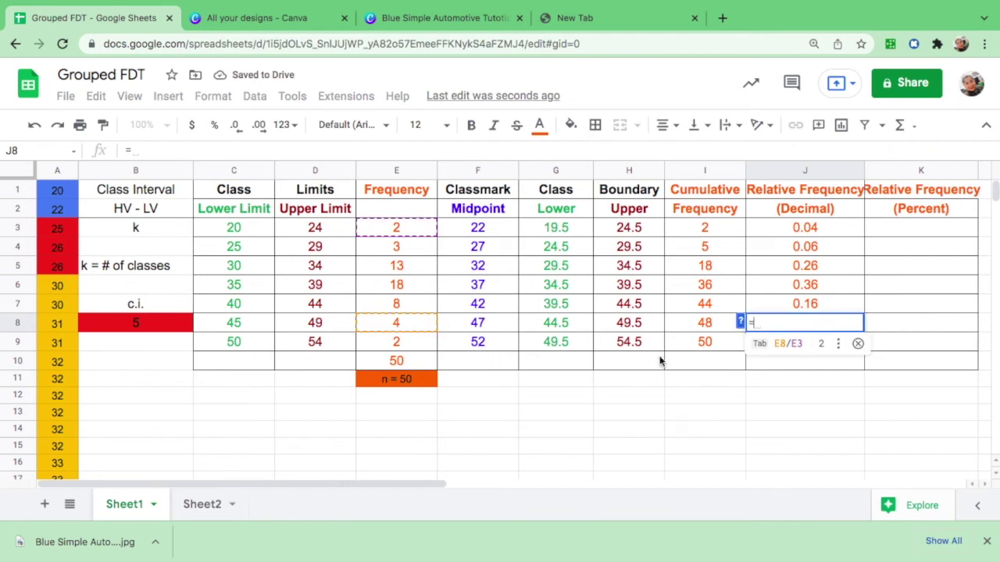
click(394, 327)
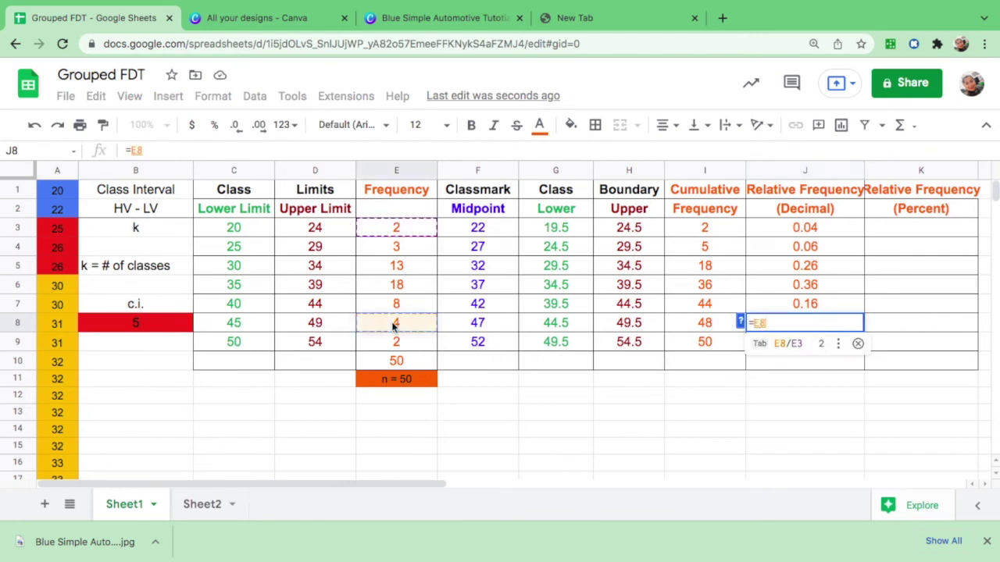
text(/)
click(396, 360)
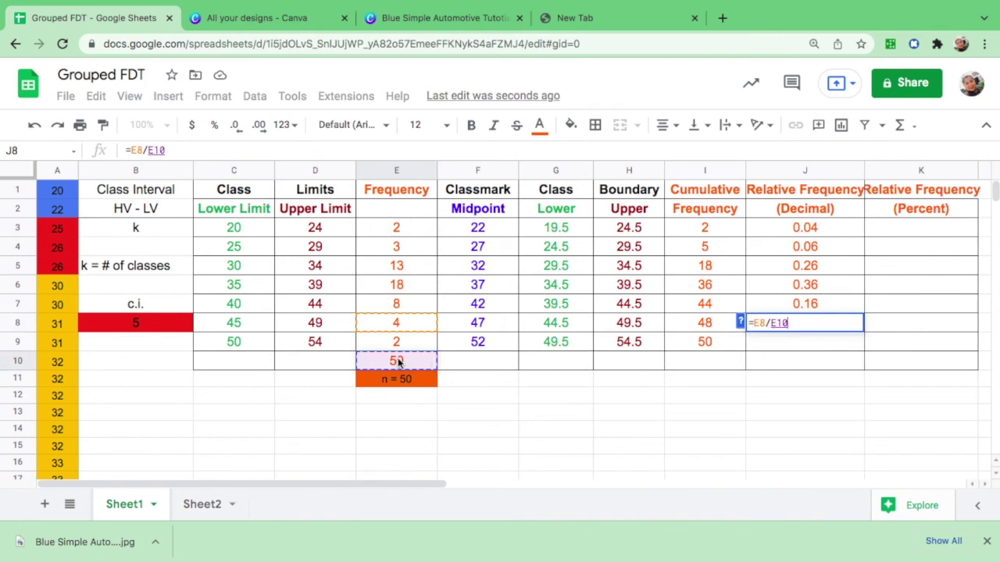
key(Return)
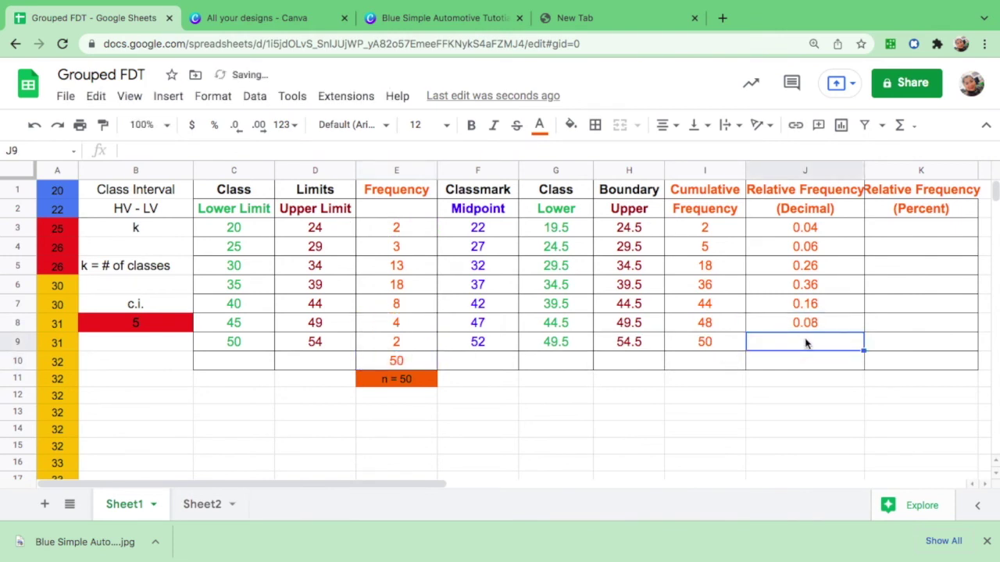
Calculate the last class's decimal relative frequency in cell J9 by dividing E9 by the total in E10.
text(=)
click(395, 343)
text(/)
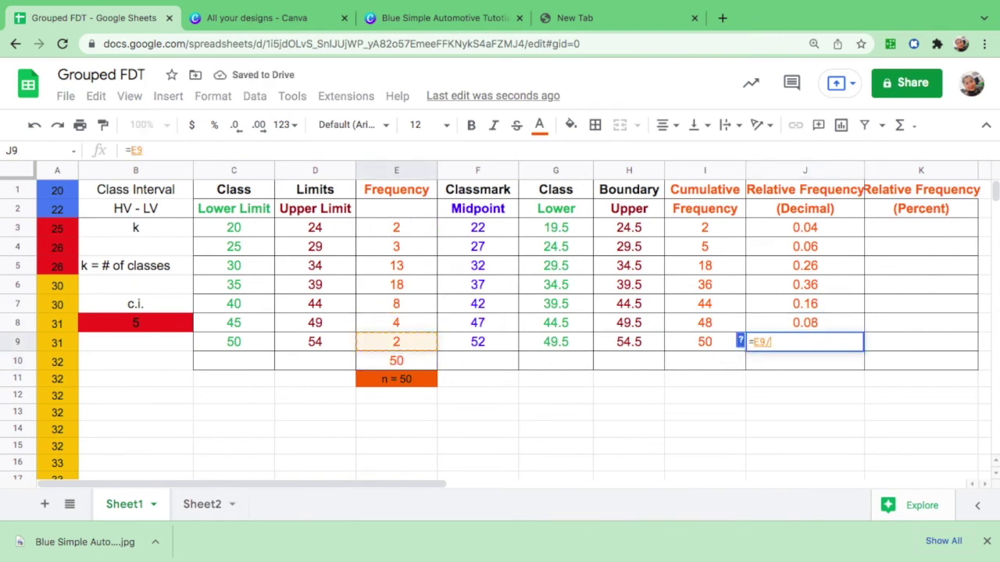
click(406, 361)
key(Return)
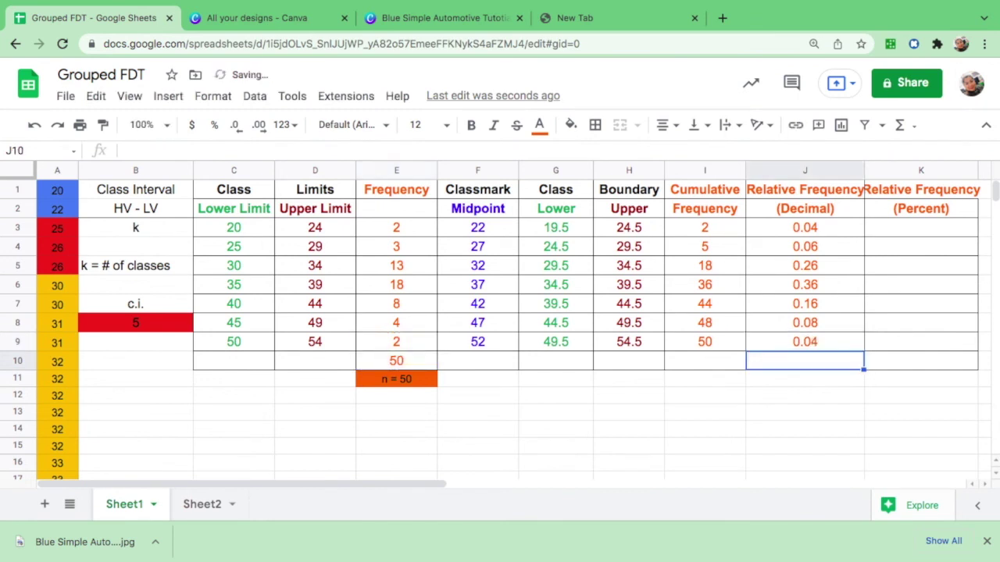
click(598, 428)
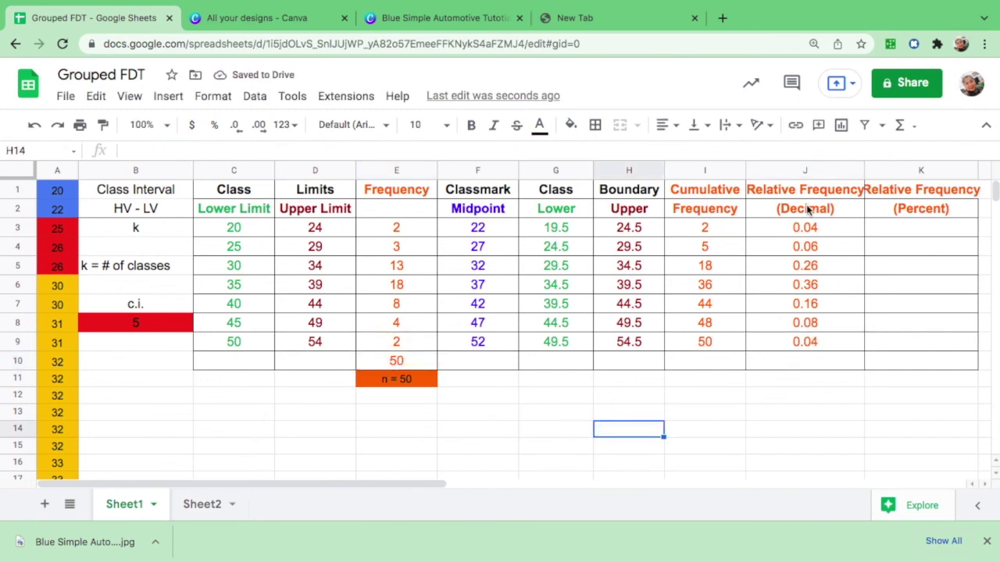
Calculate the first class's percent relative frequency in cell K3 with the formula =J3*100 and select that cell.
click(912, 233)
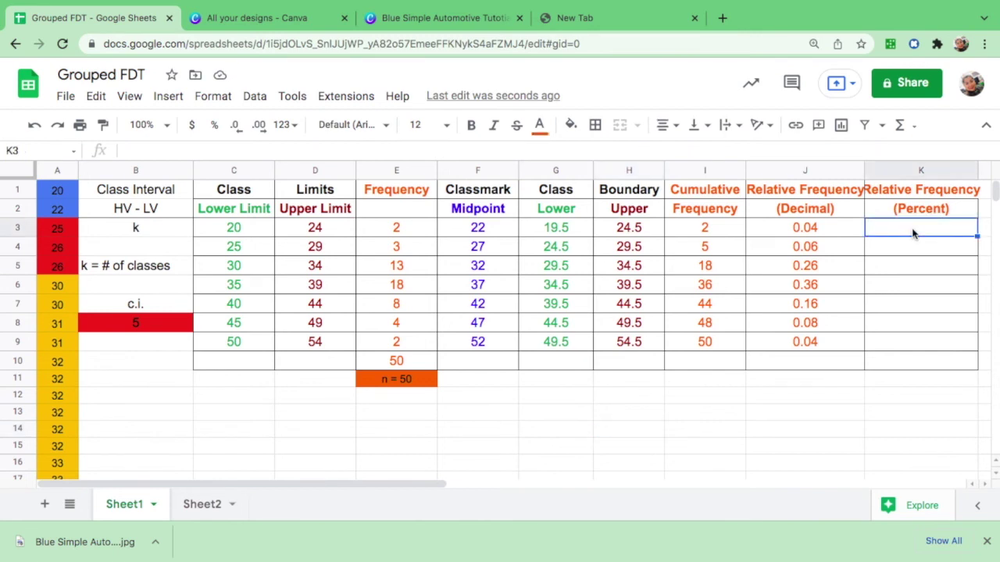
text(=)
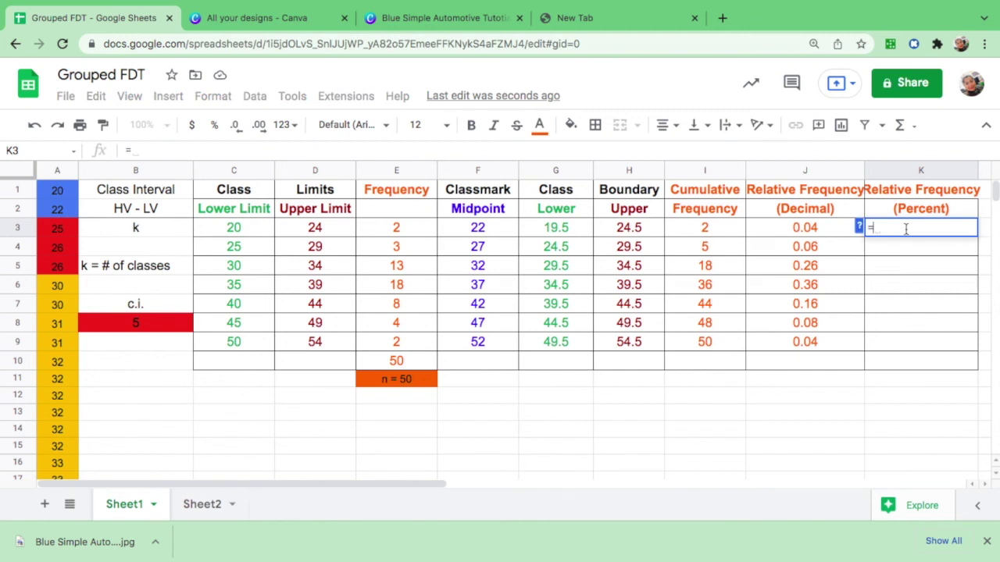
click(807, 234)
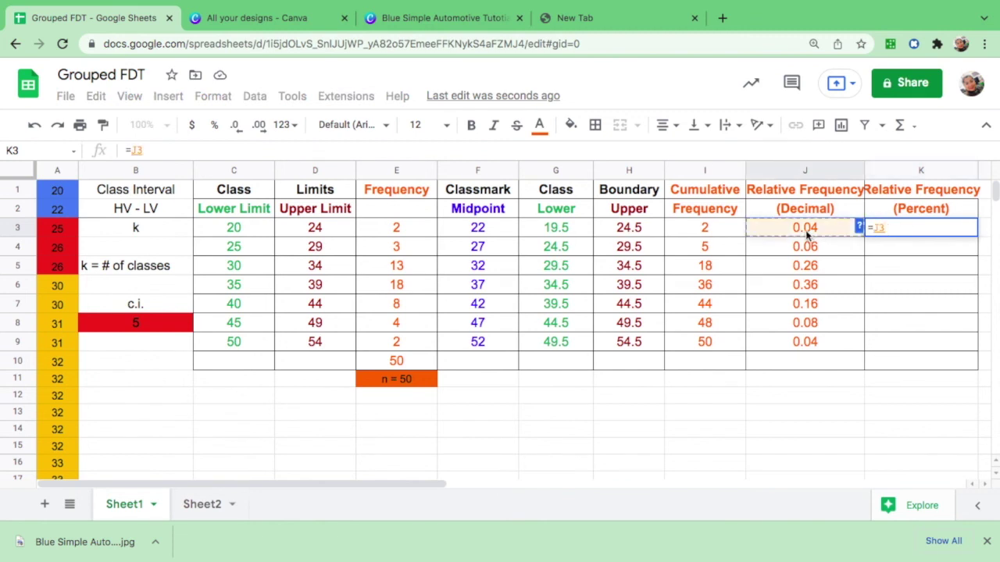
text(*)
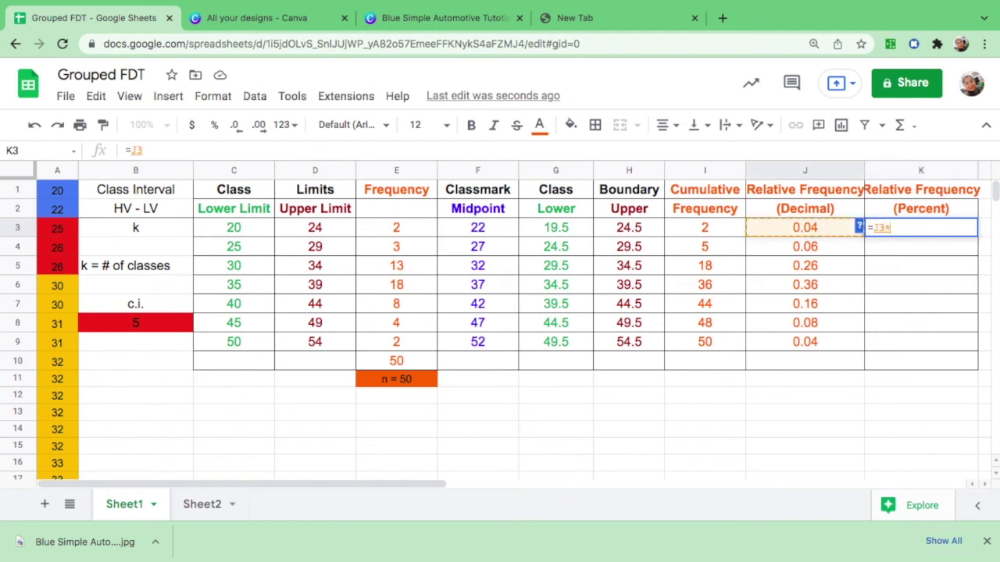
text(100)
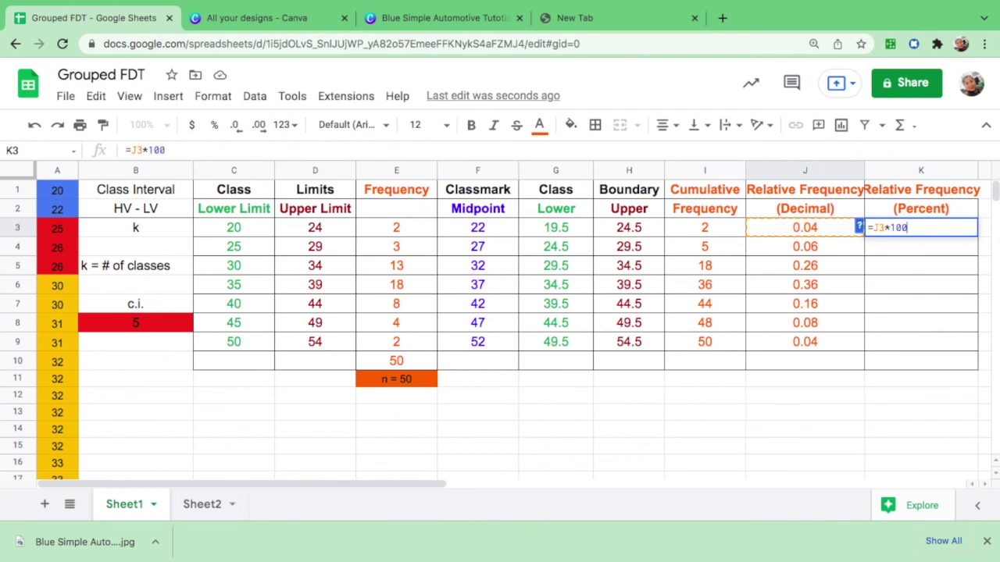
key(Return)
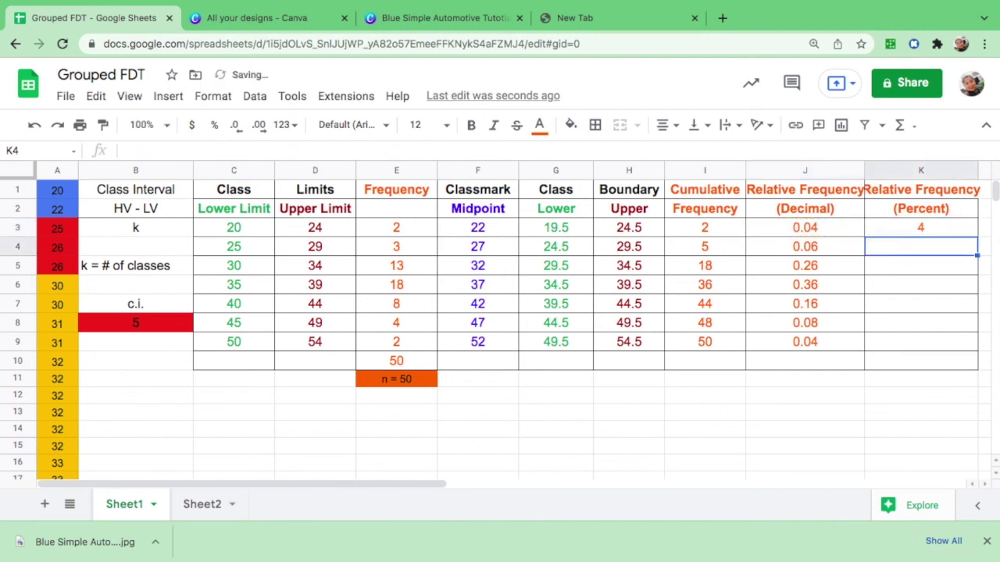
click(929, 235)
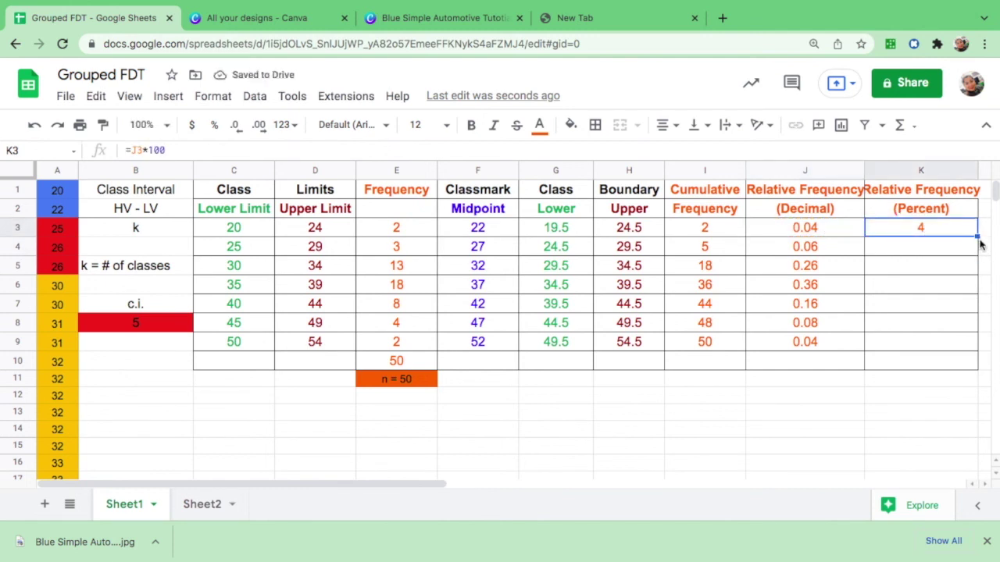
Fill the percent relative frequency formula from K3 down through K9 for the remaining classes.
drag(977, 235, 974, 344)
click(893, 433)
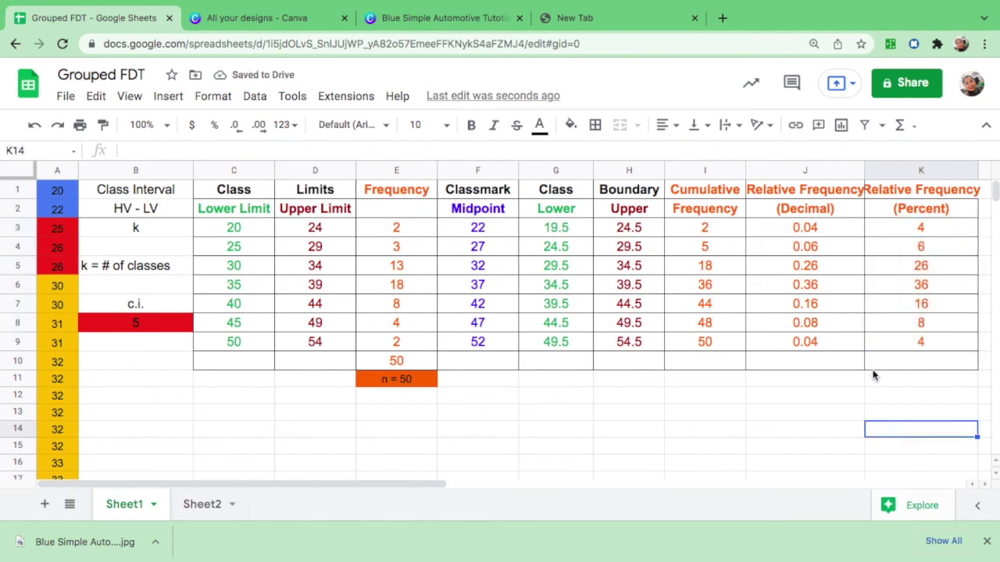
click(807, 232)
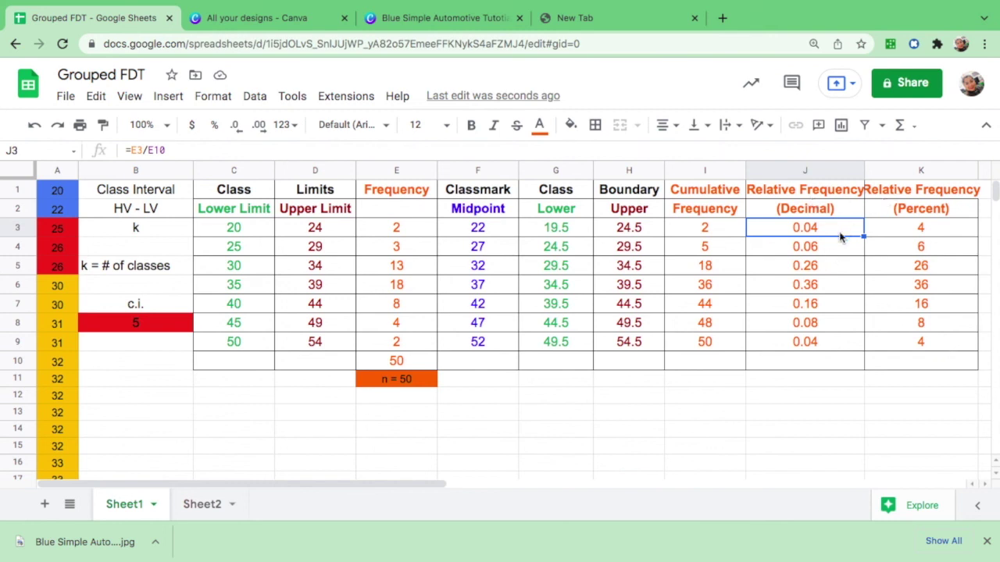
Total the decimal relative frequencies in cell J10 with the formula =sum(J3:J9).
click(810, 361)
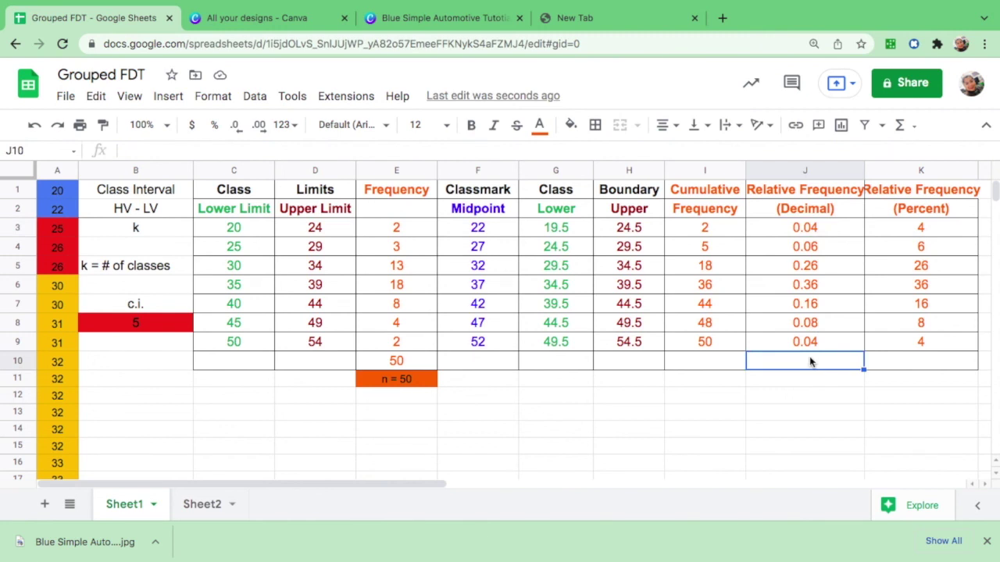
text(=)
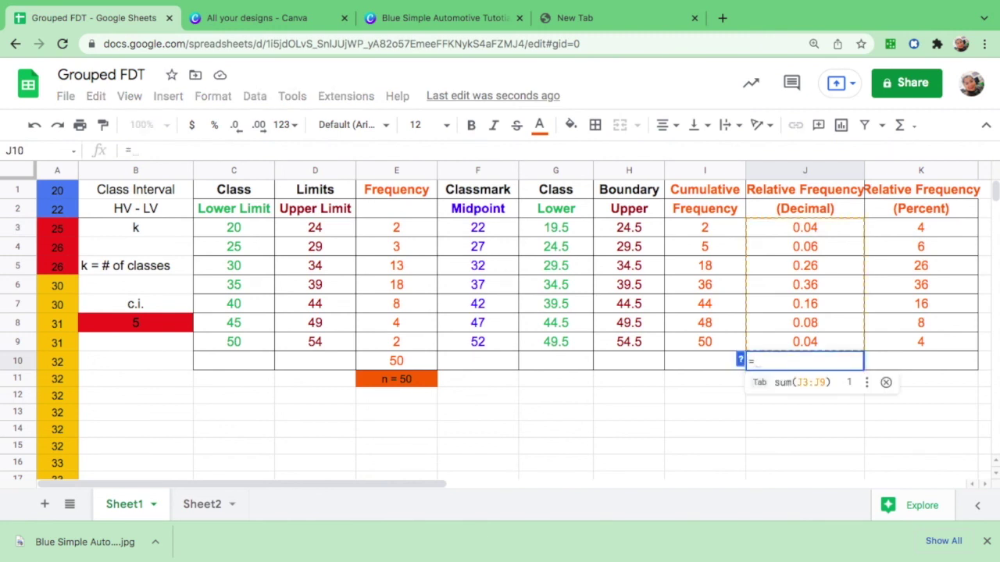
text(su)
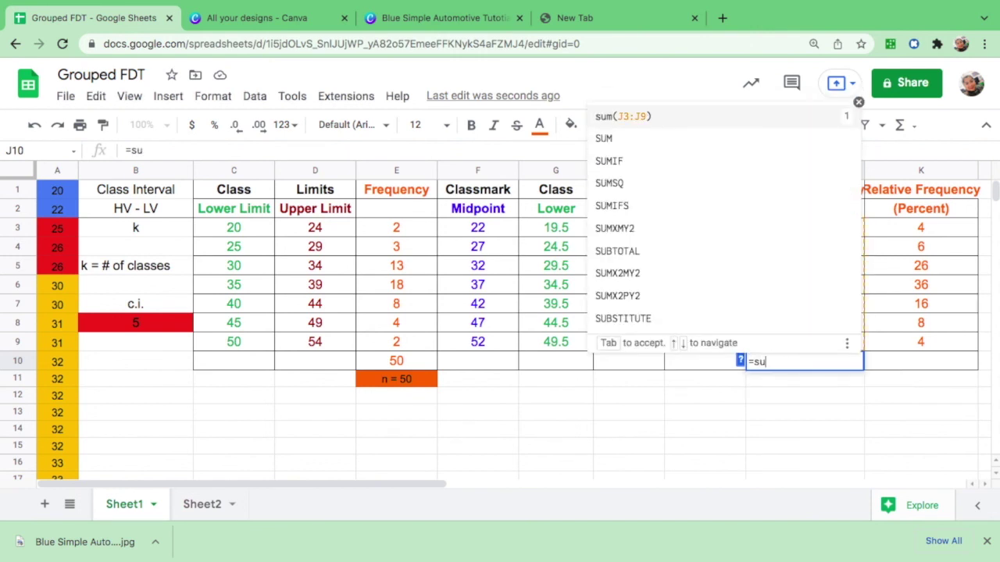
text(m()
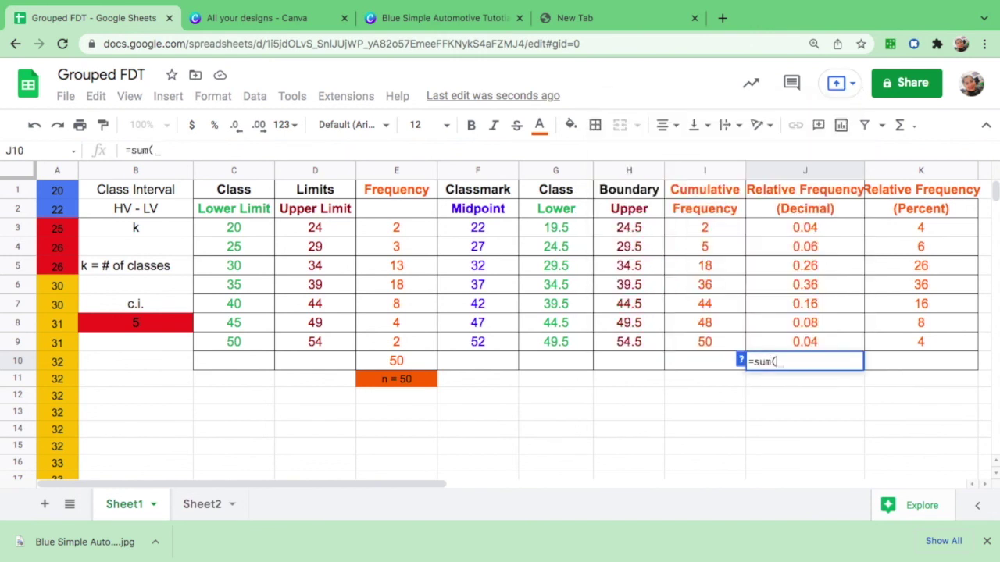
click(818, 228)
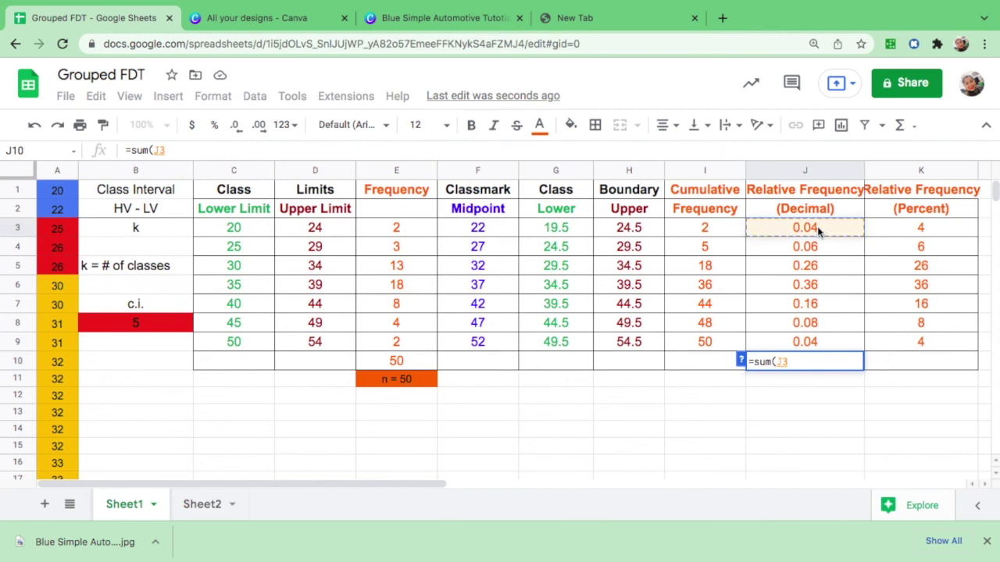
drag(818, 228, 818, 341)
text())
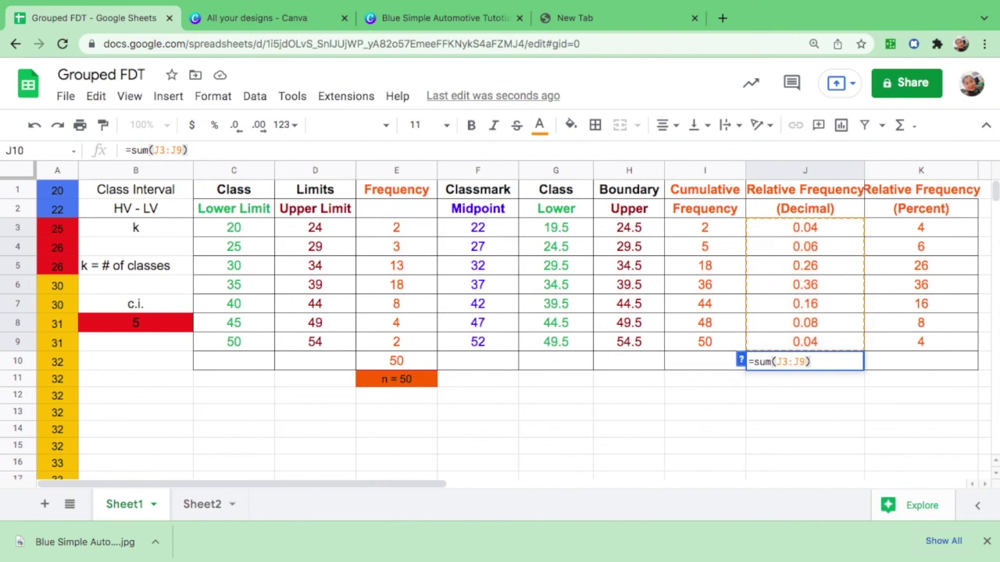
key(Return)
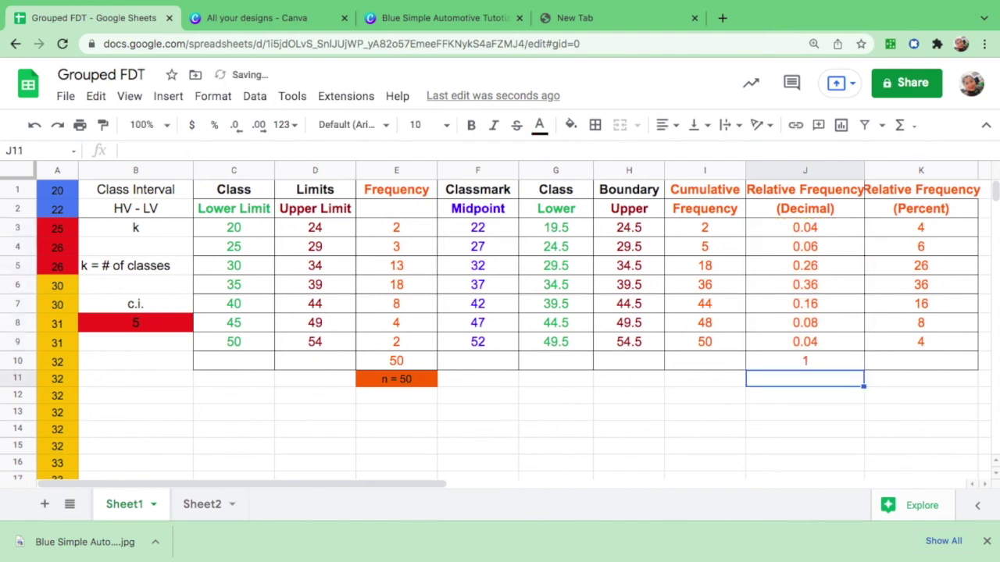
click(812, 361)
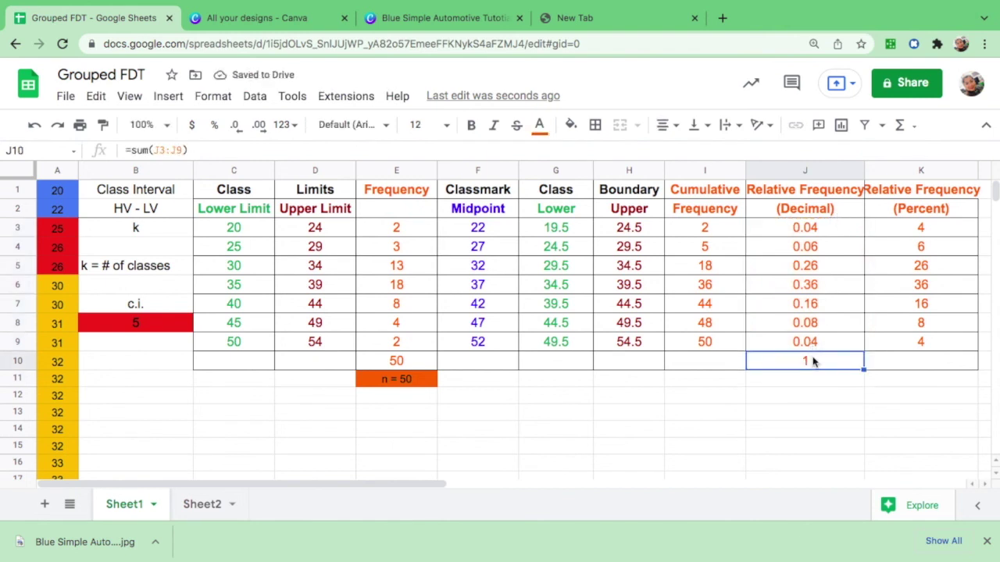
Total the percent relative frequencies in cell K10 with the formula =sum(K3:K9).
click(922, 365)
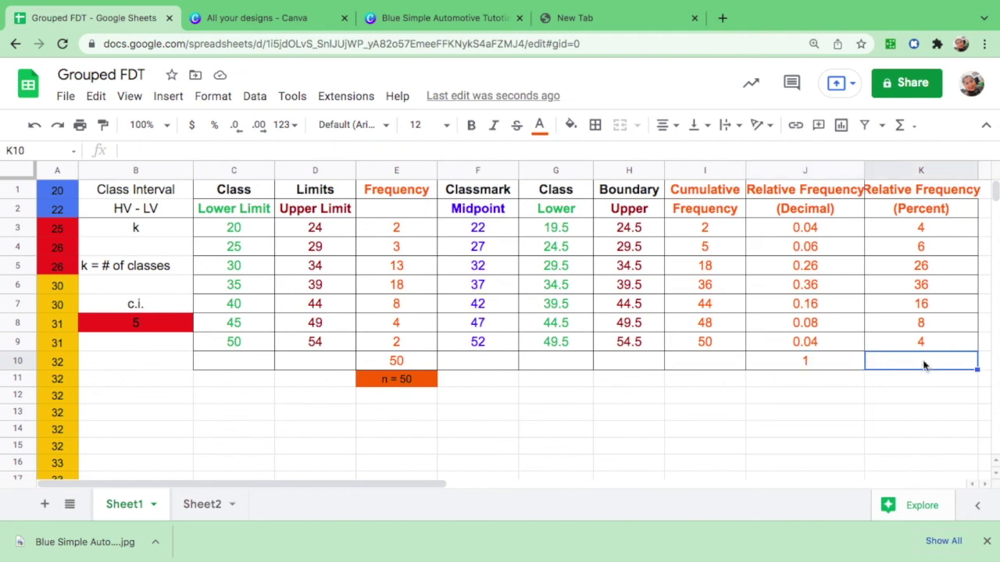
text(=sum)
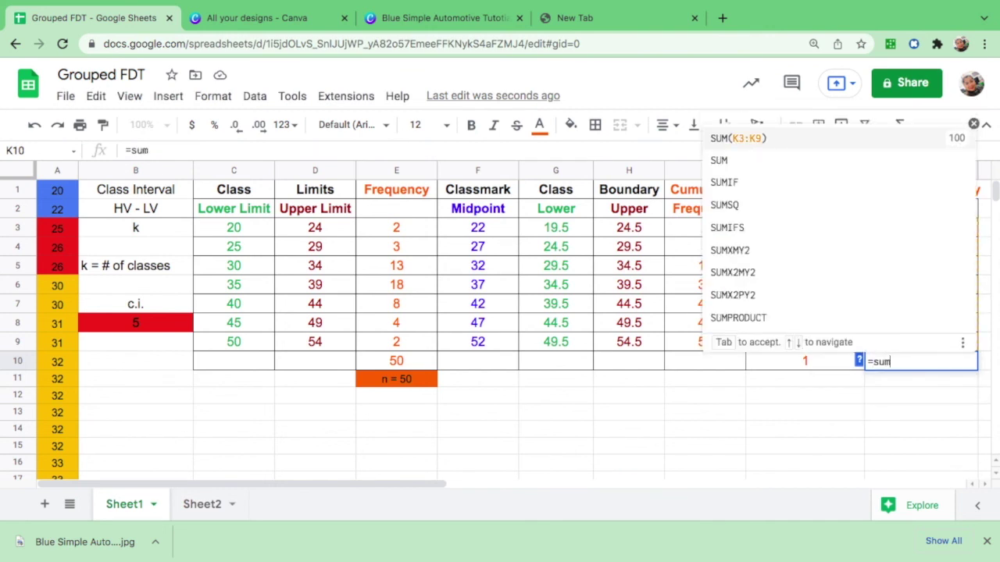
text(()
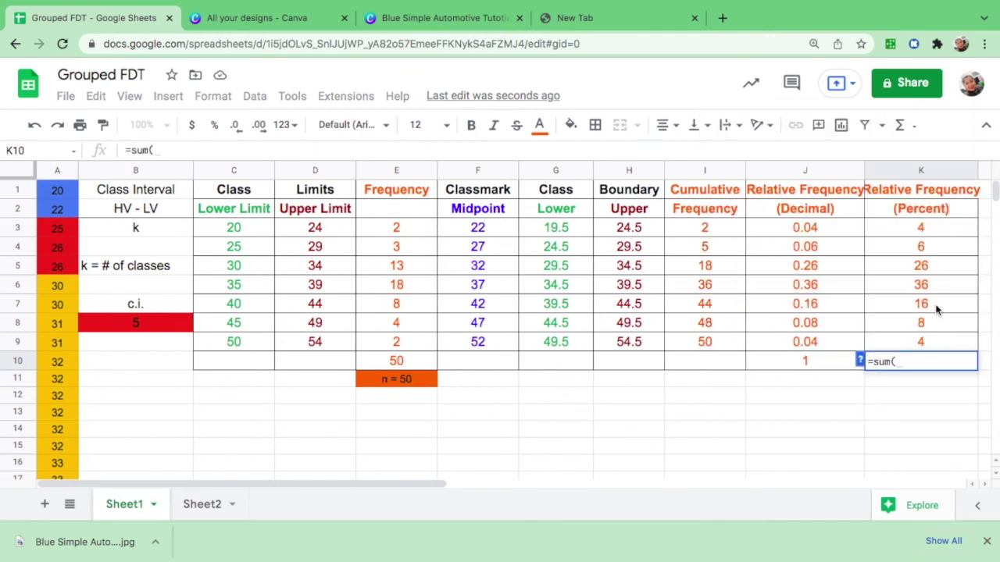
click(932, 229)
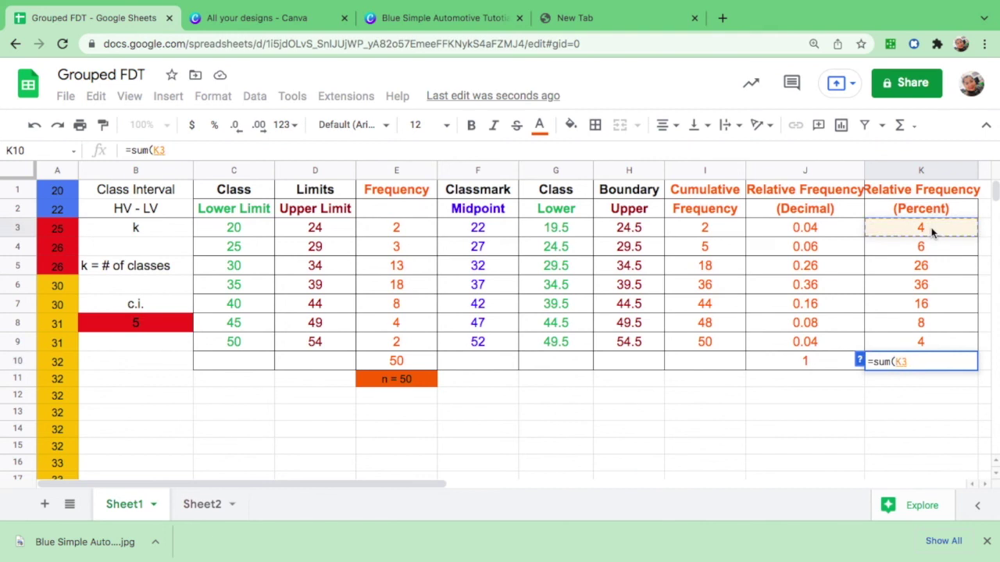
drag(932, 232, 930, 344)
text())
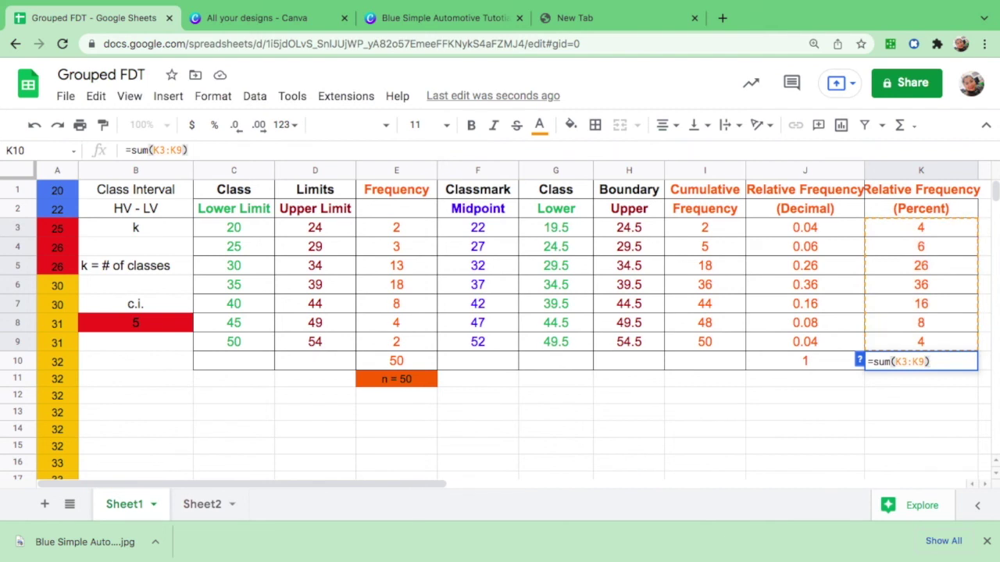
key(Return)
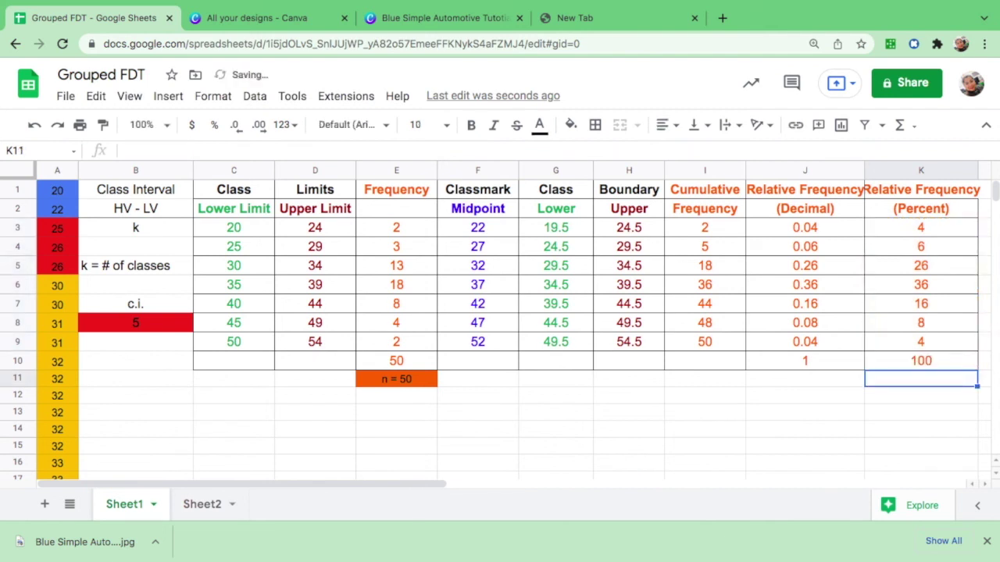
click(841, 362)
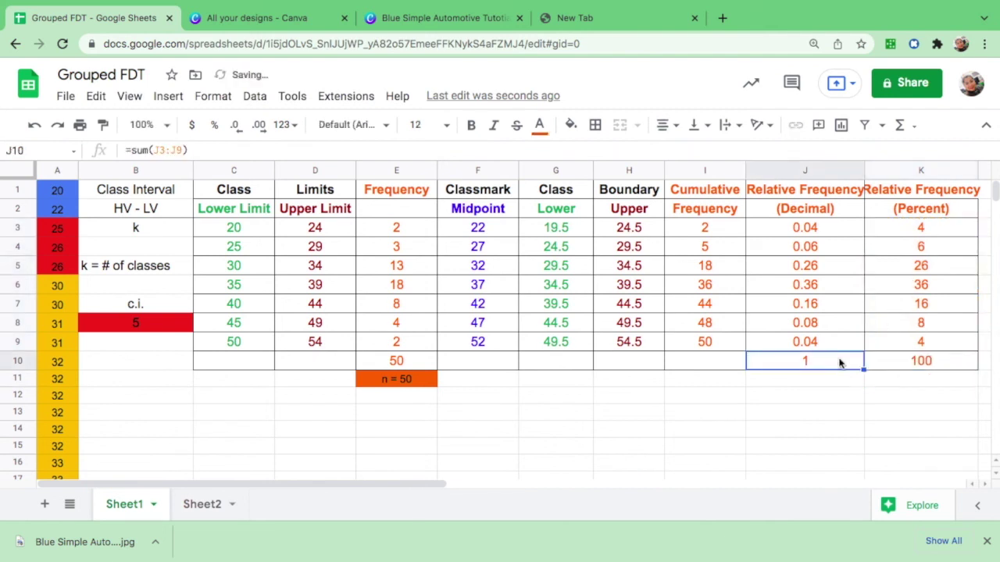
click(922, 367)
click(840, 461)
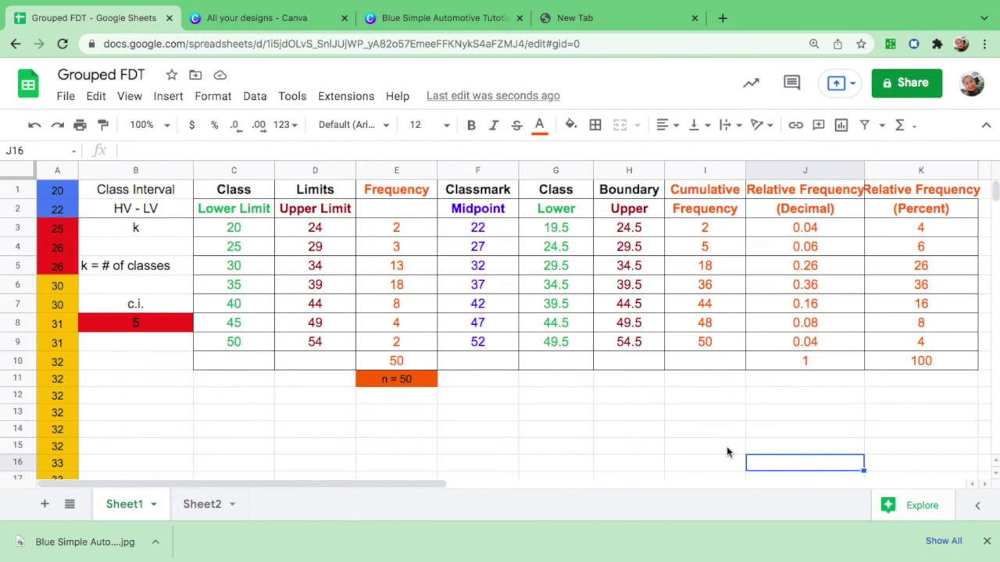
click(238, 414)
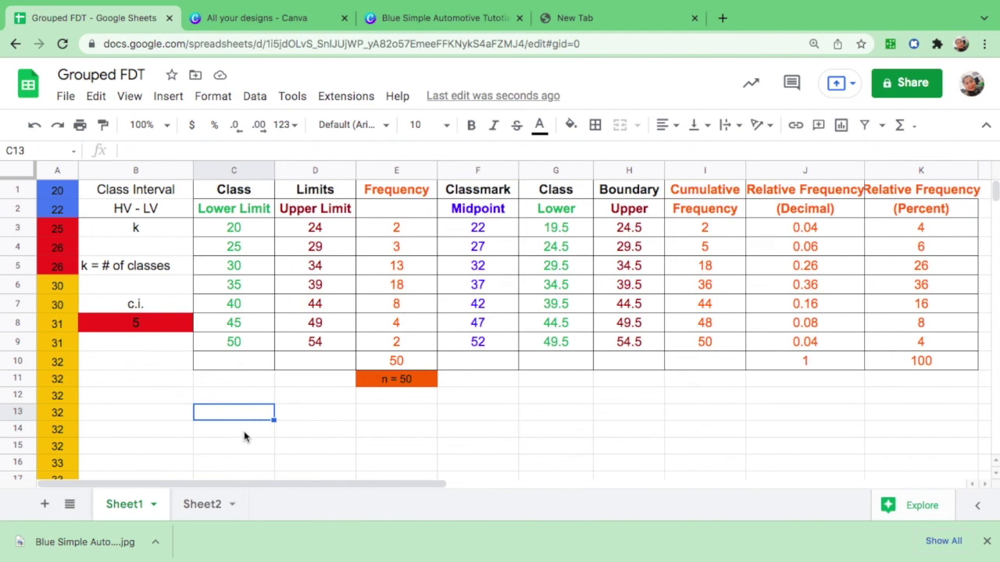
click(327, 423)
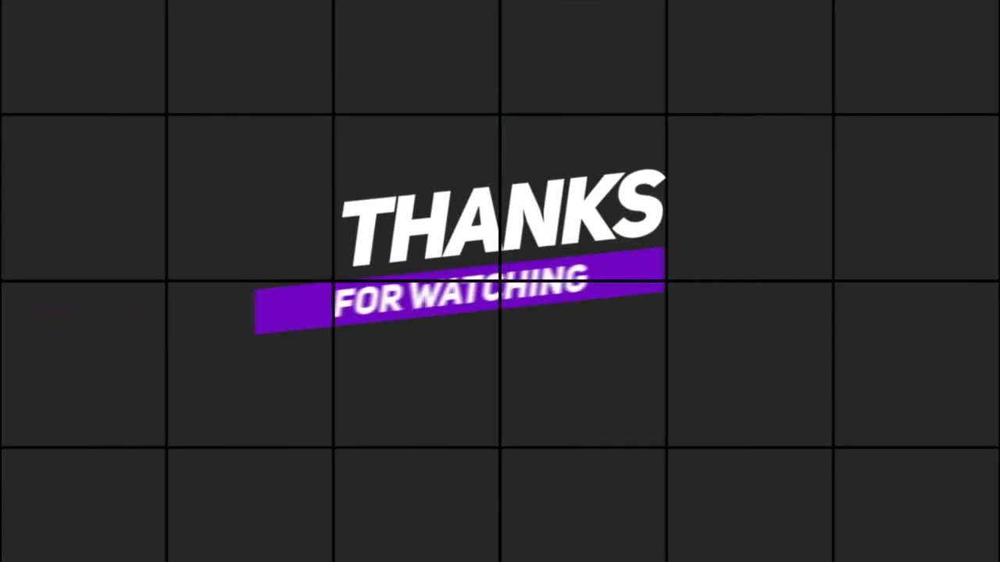